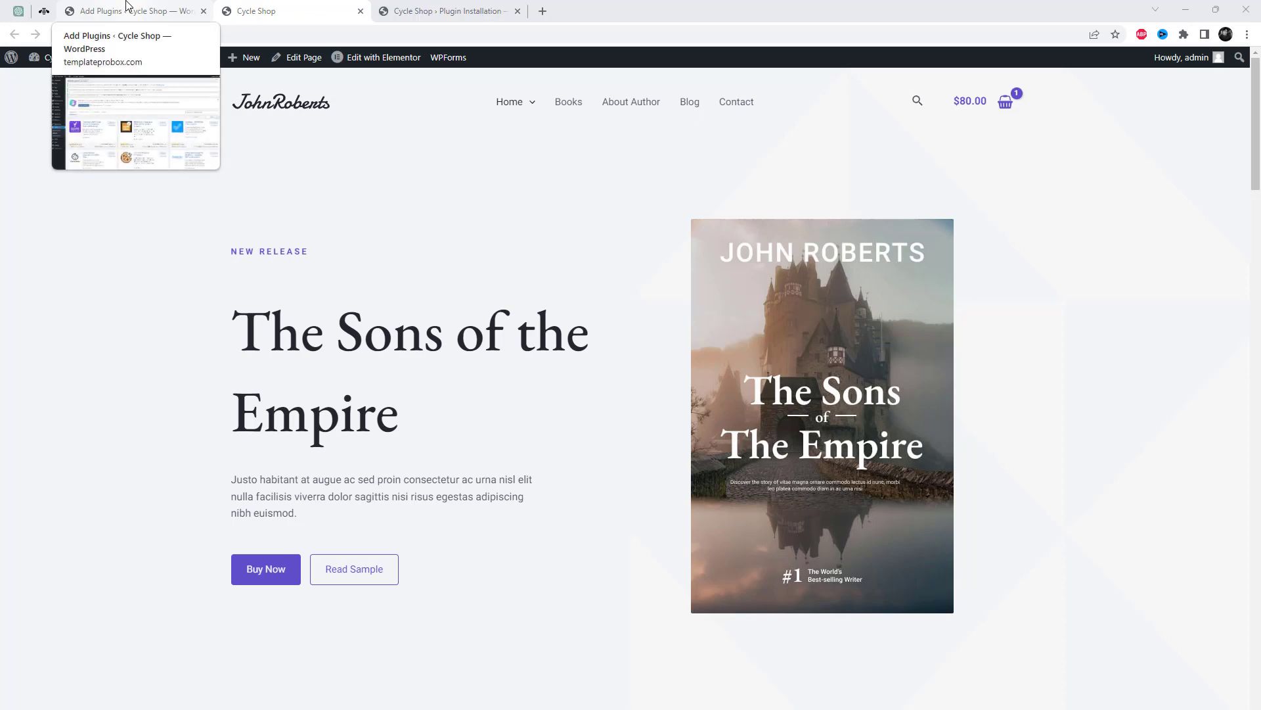
# Search the plugin directory for 'Complianz – GDPR/CCPA Cookie Consent'.
pyautogui.click(127, 5)
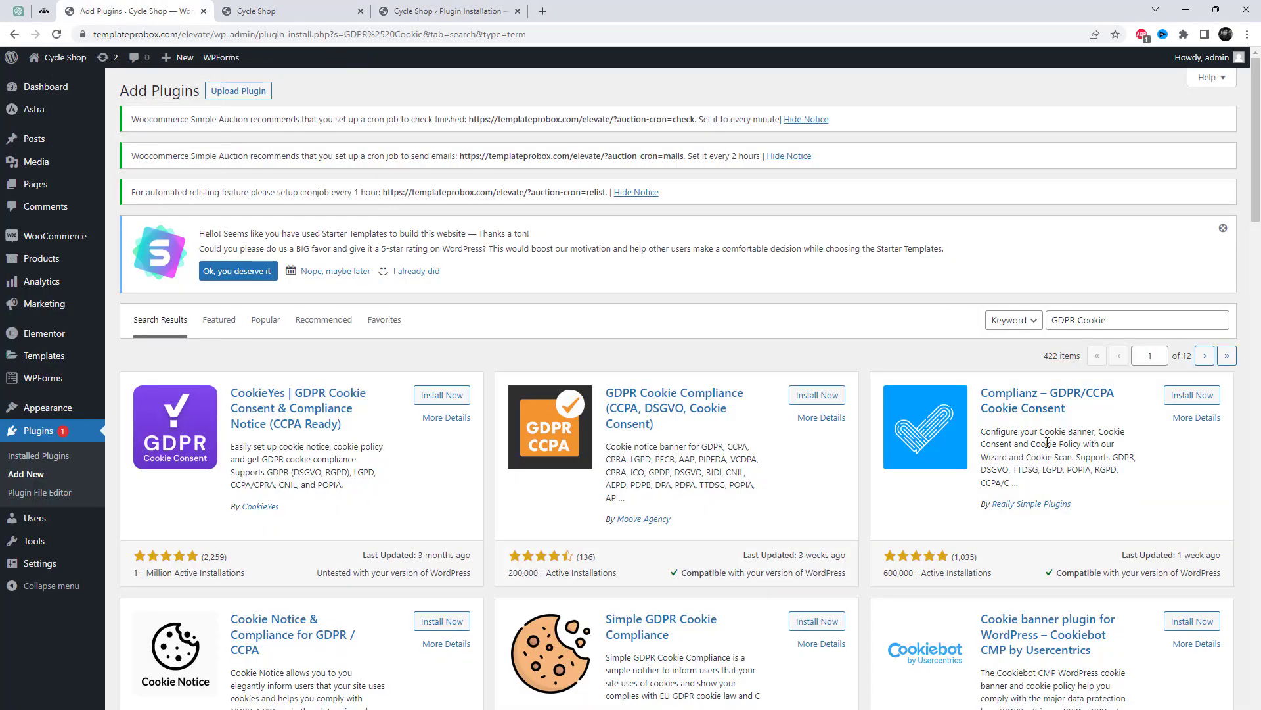
pyautogui.moveTo(1059, 413); pyautogui.dragTo(986, 395)
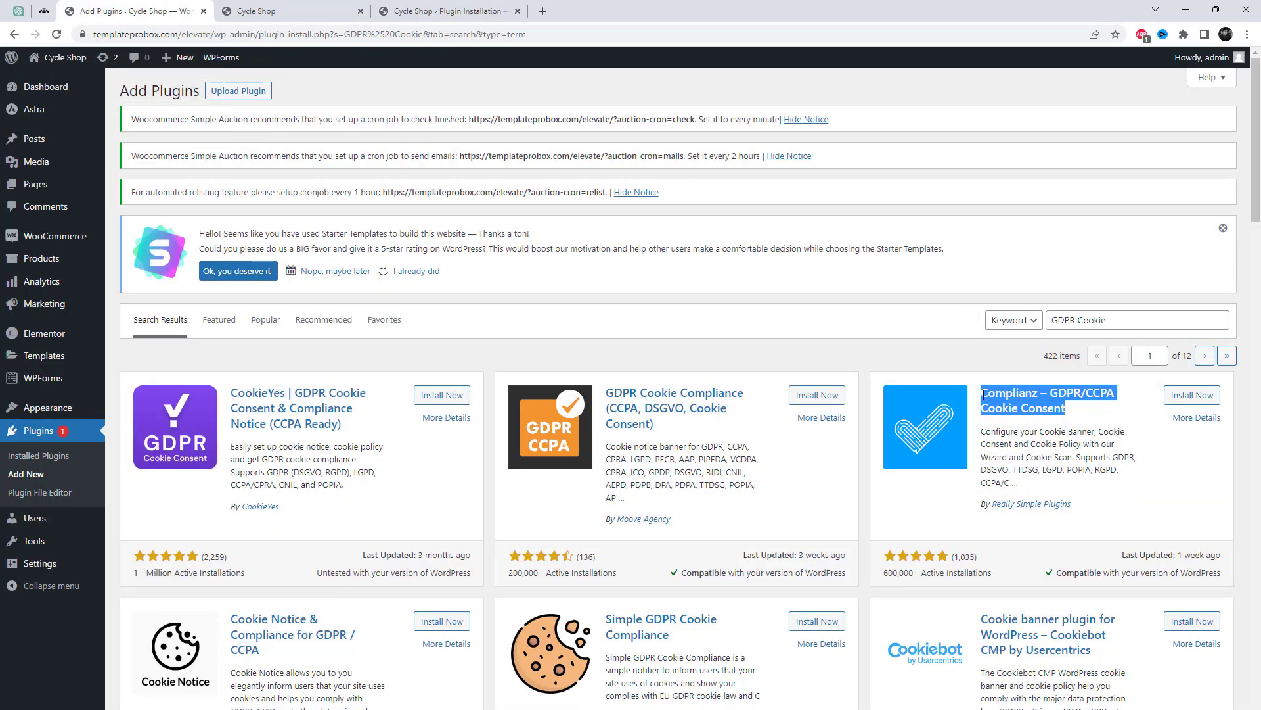
pyautogui.click(1136, 487)
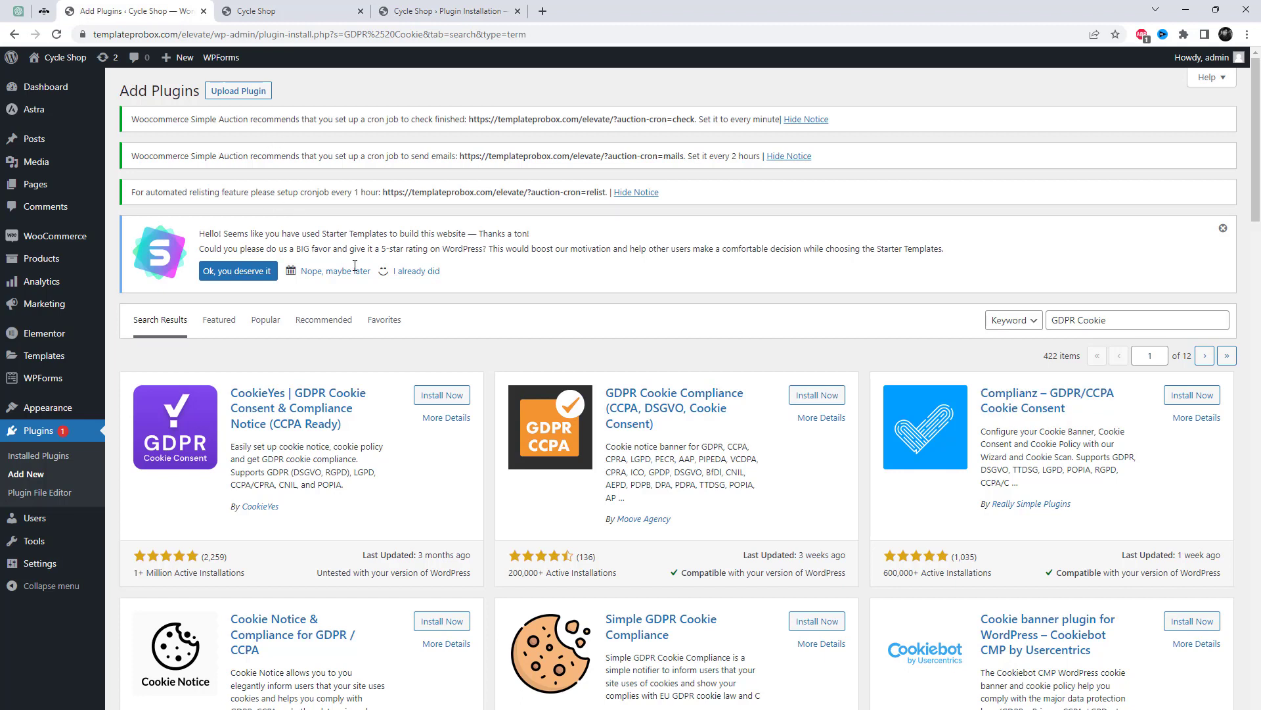
pyautogui.tripleClick(1088, 322)
pyautogui.write('Complianz – GDPR/CCPA Cookie Consent')
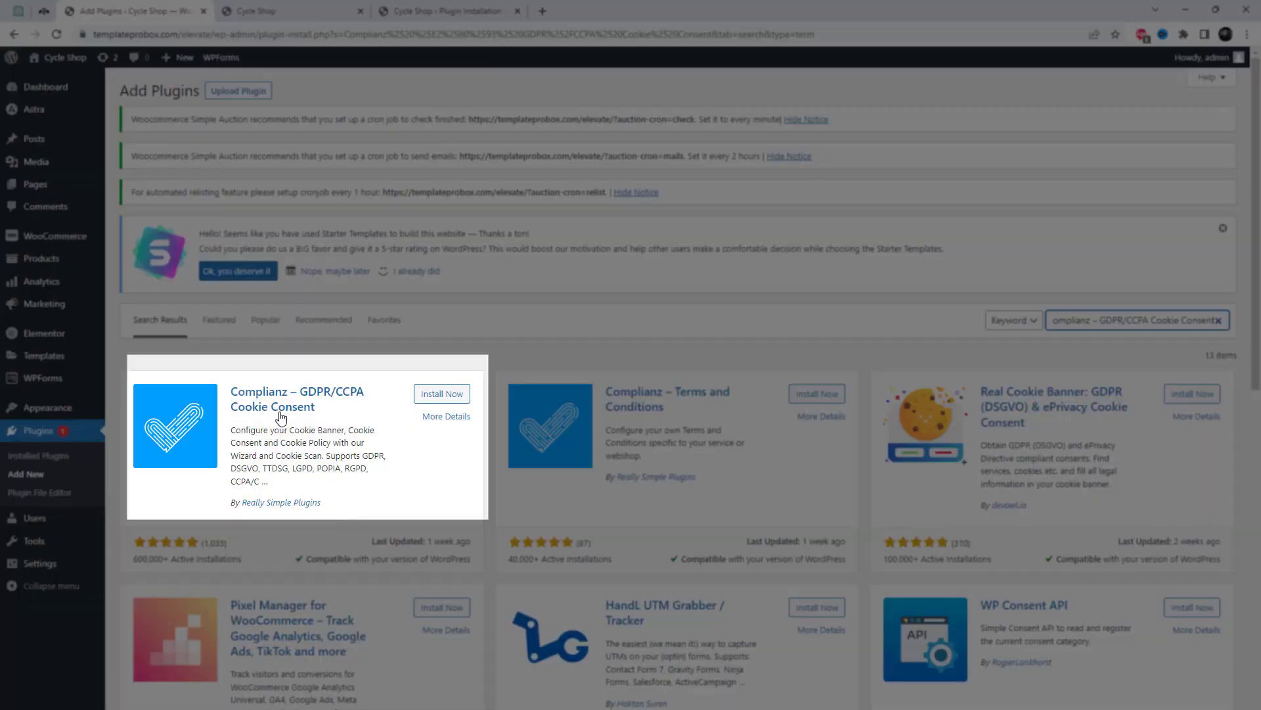
# Start installing the Complianz cookie consent plugin from its result card.
pyautogui.click(331, 414)
pyautogui.moveTo(331, 414); pyautogui.dragTo(231, 394)
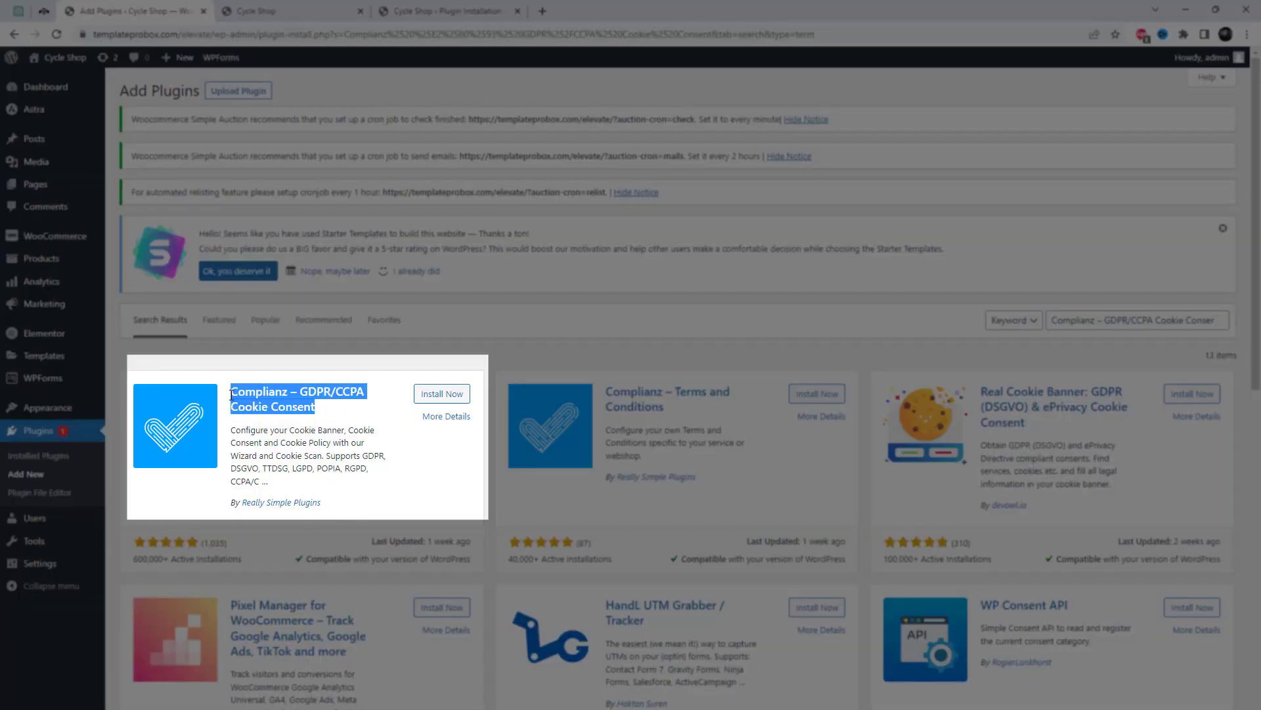
pyautogui.click(429, 501)
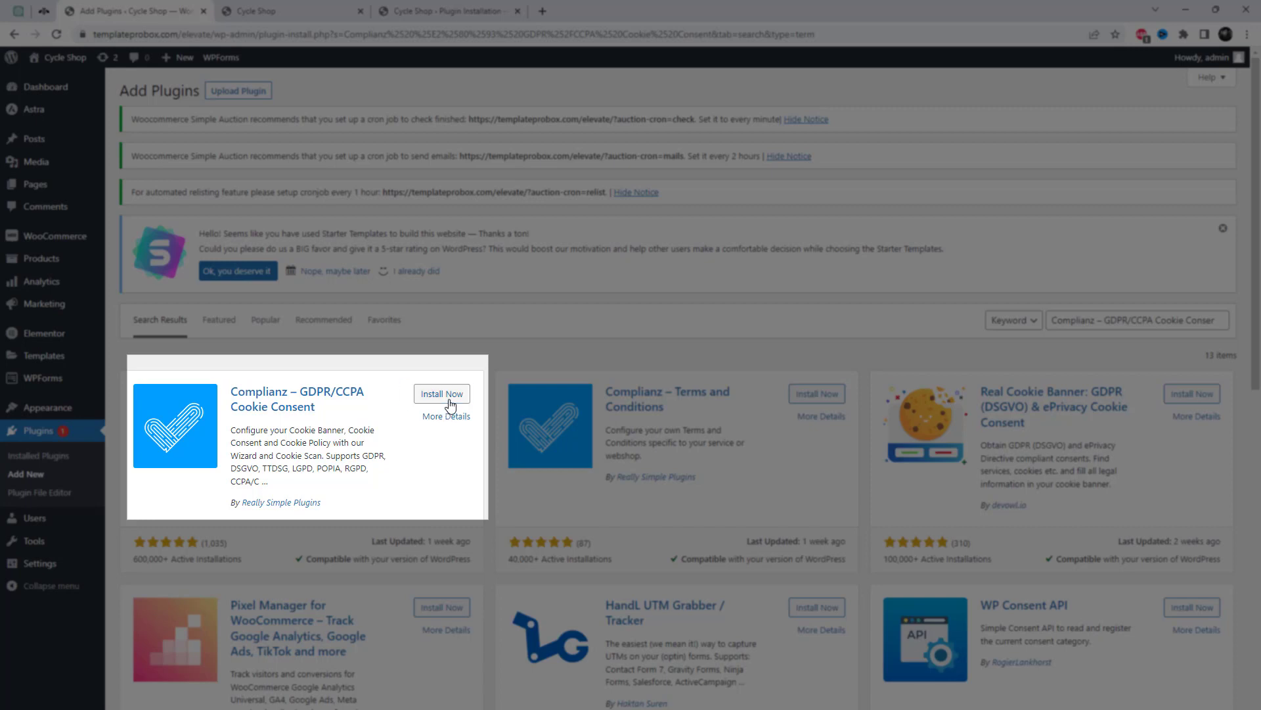
pyautogui.click(450, 395)
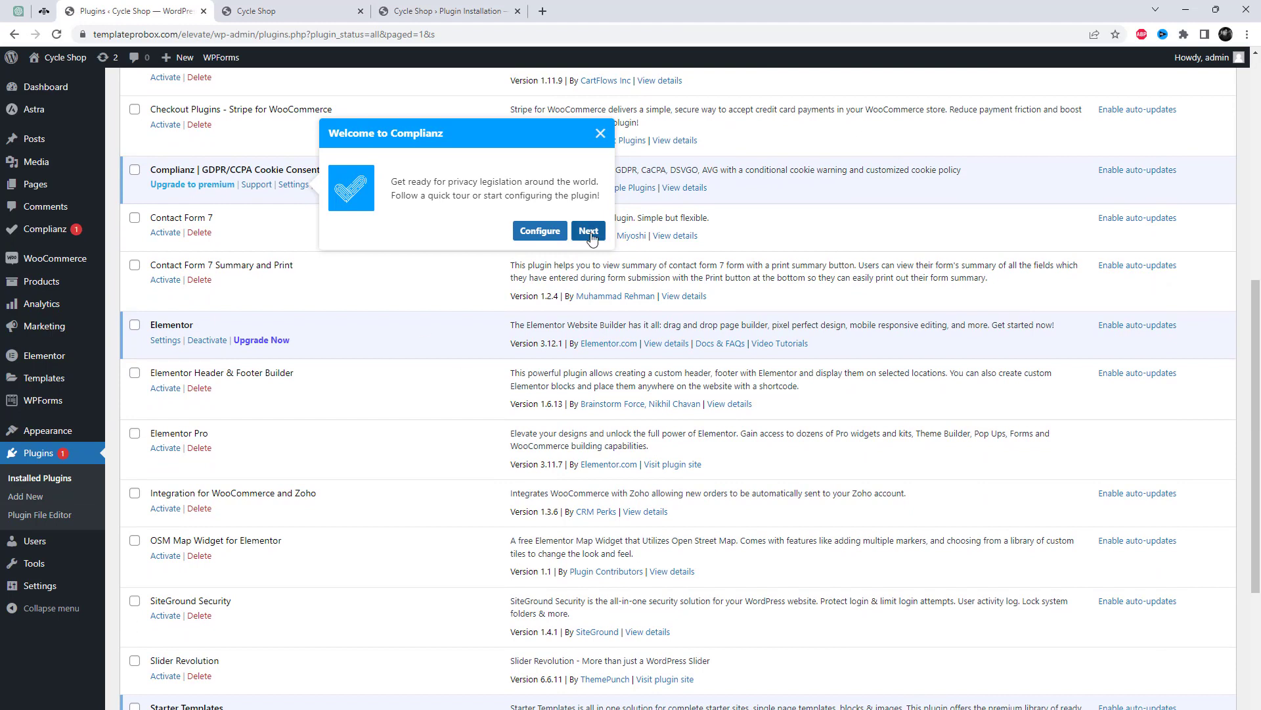
# Skip past the Complianz welcome and dashboard tour popups and resume the setup wizard.
pyautogui.click(591, 236)
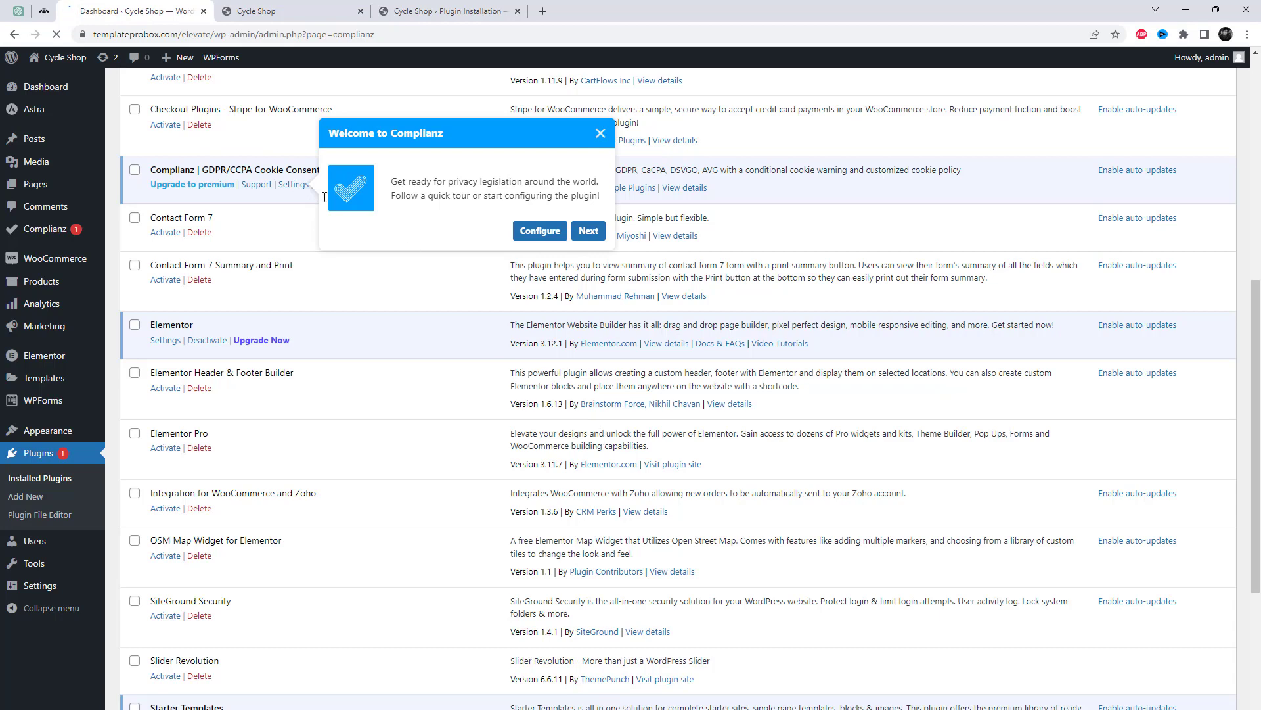
pyautogui.scroll(-1, 556, 467)
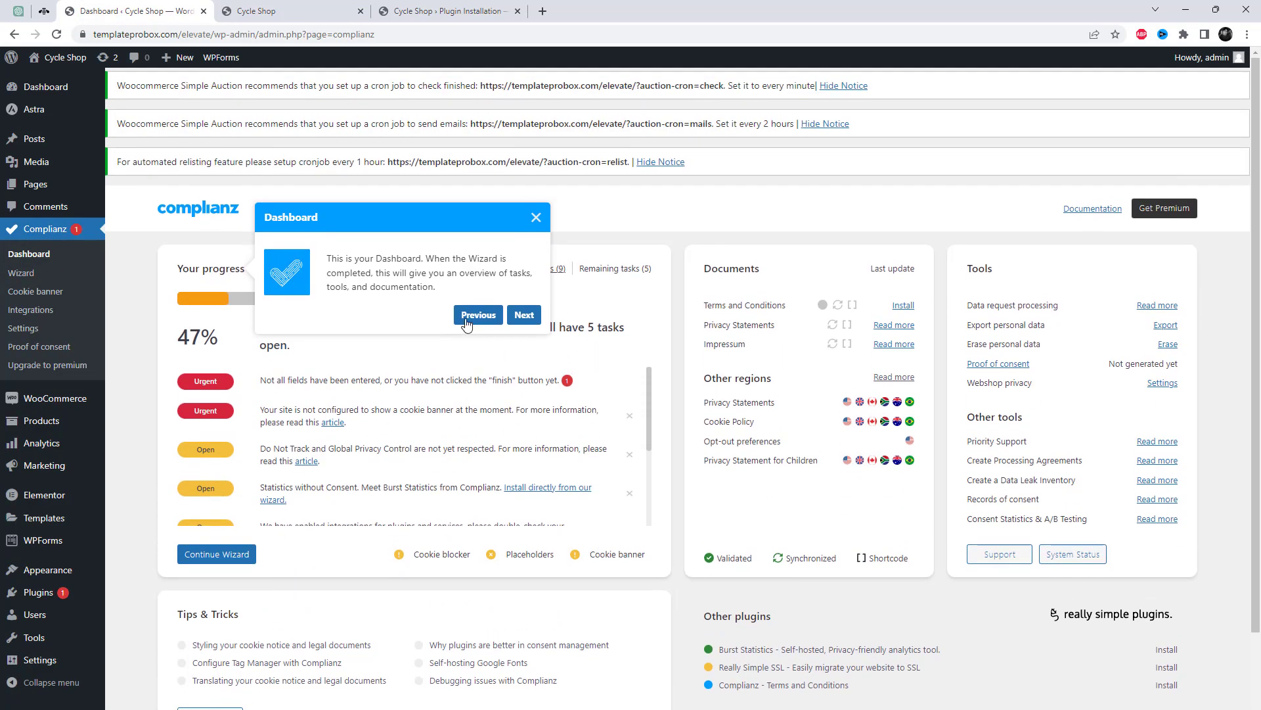
pyautogui.click(534, 220)
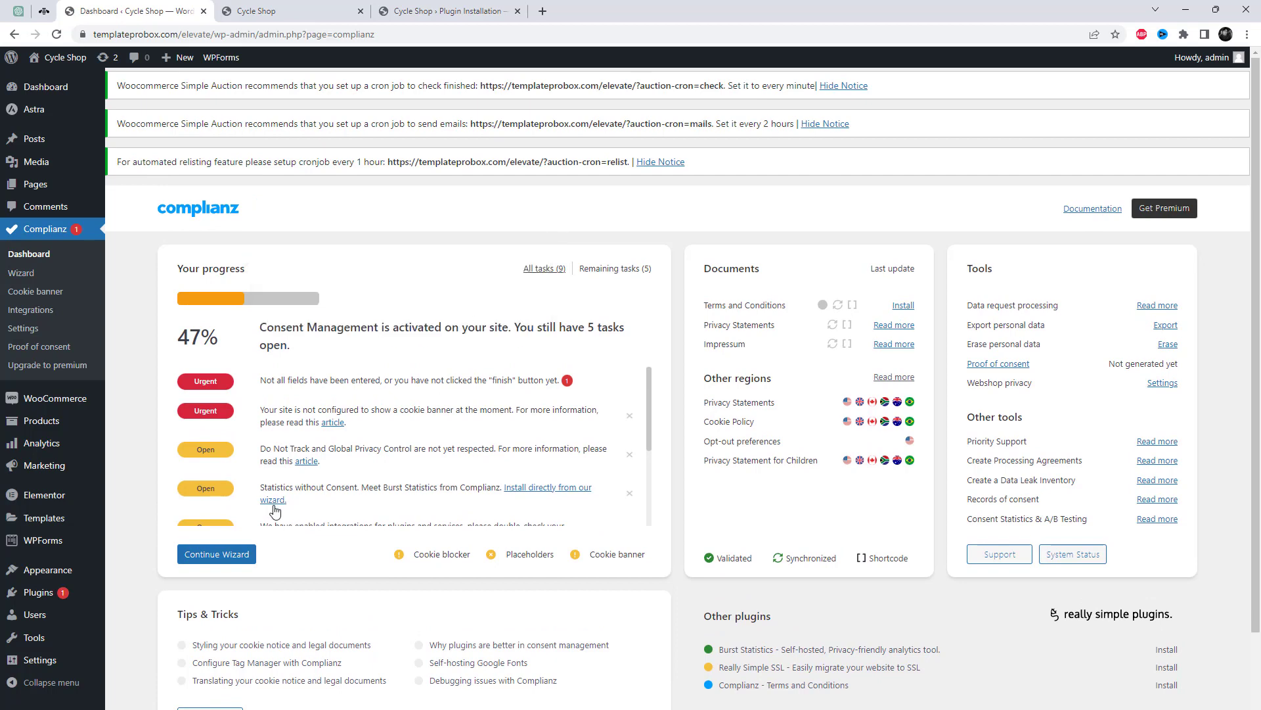
pyautogui.click(242, 558)
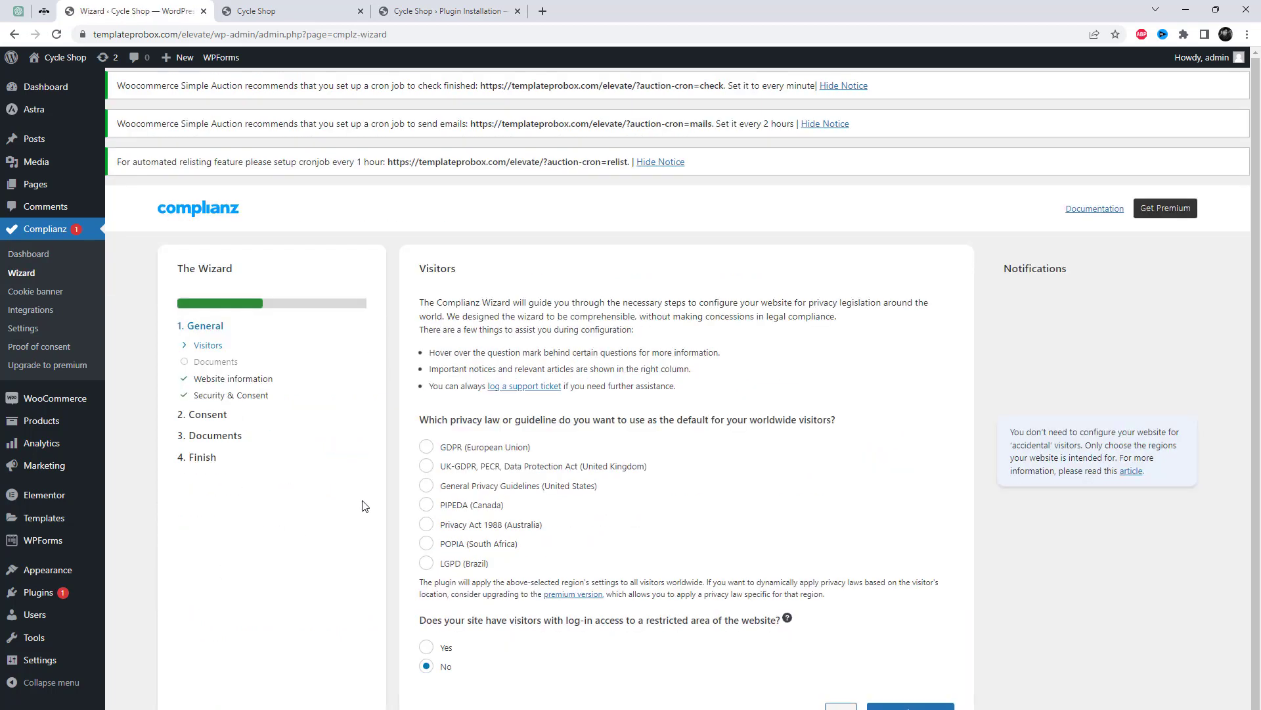
# Choose GDPR (European Union) as the visitors' default privacy law and save the Visitors step.
pyautogui.click(427, 447)
pyautogui.click(427, 466)
pyautogui.click(427, 485)
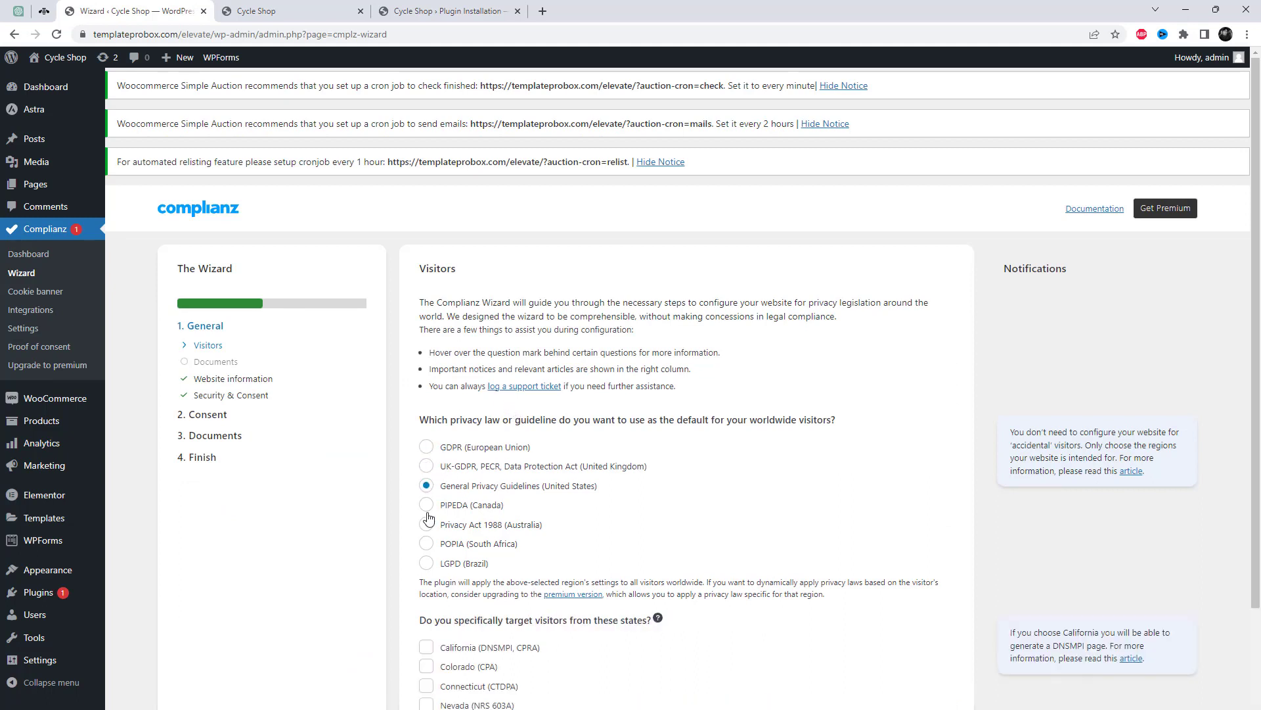
pyautogui.click(427, 505)
pyautogui.click(426, 466)
pyautogui.click(427, 447)
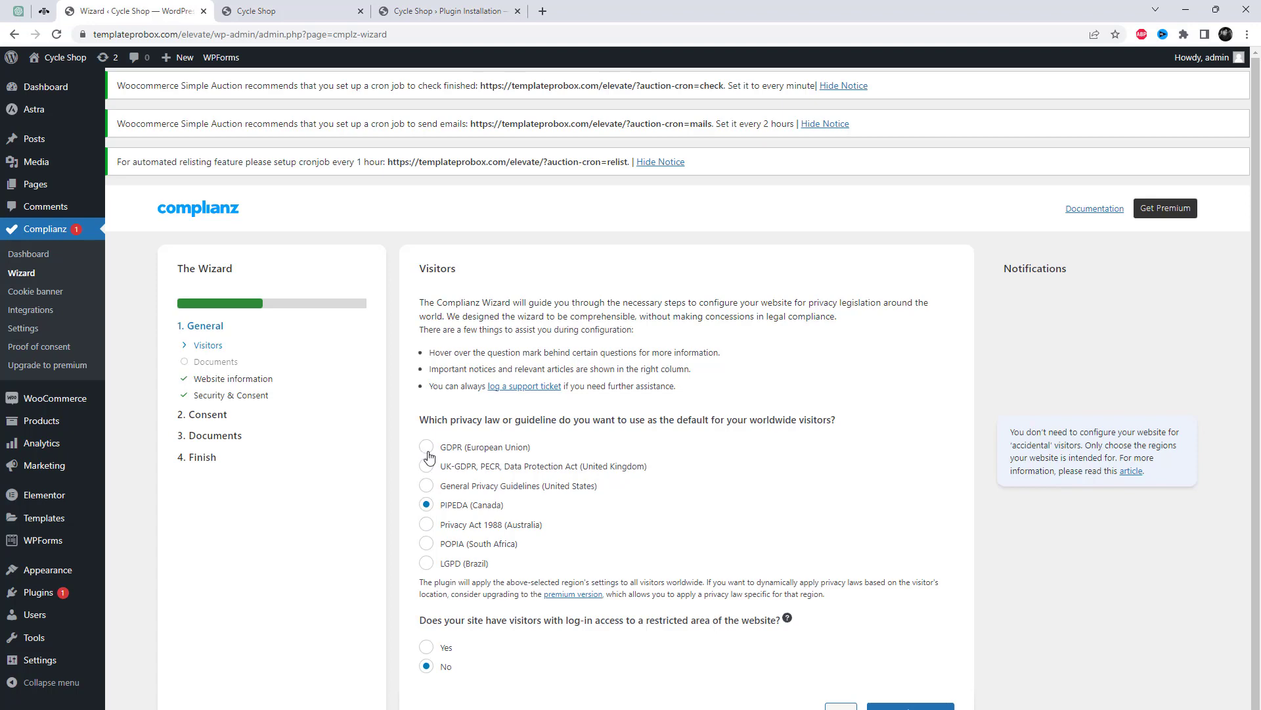
pyautogui.scroll(-2, 702, 550)
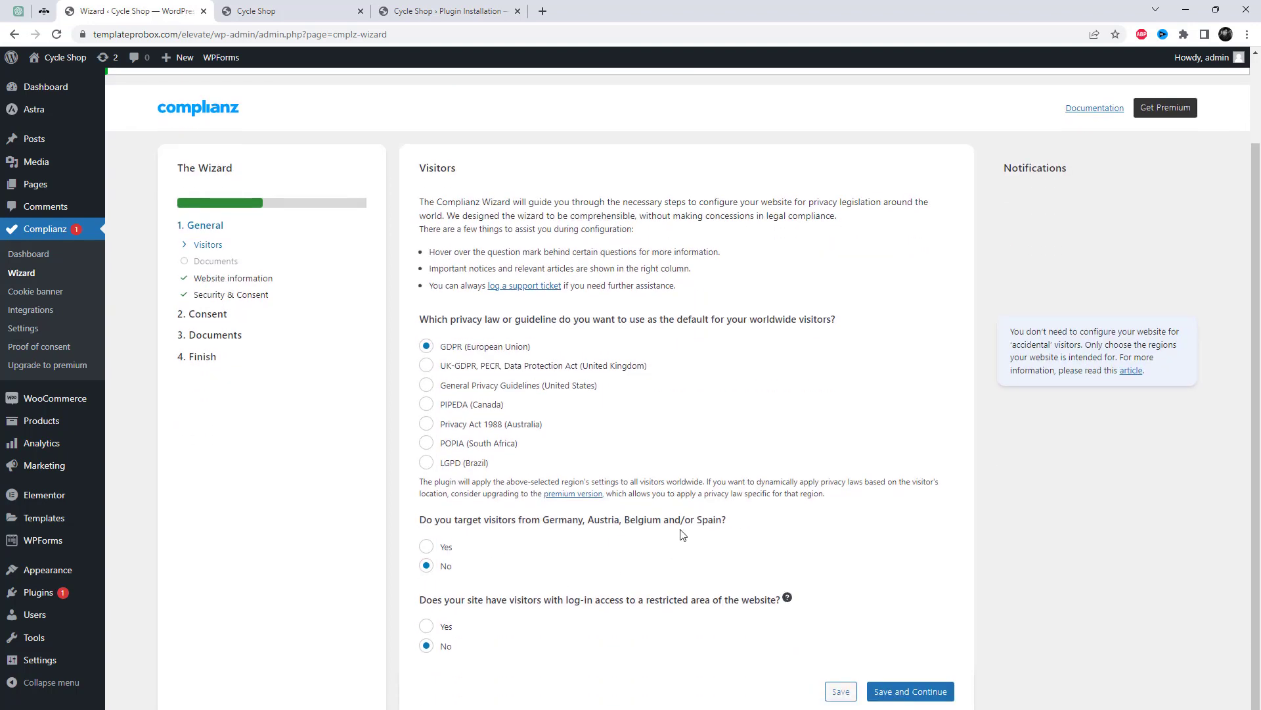
pyautogui.click(925, 692)
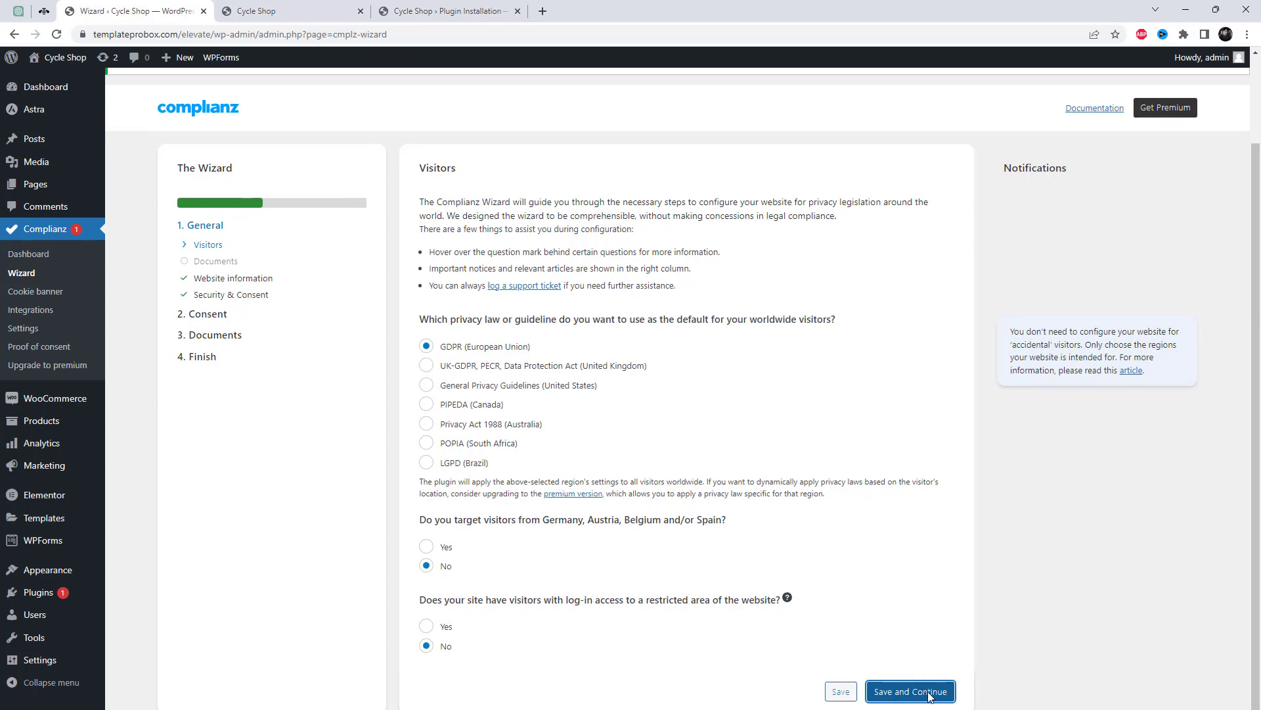
pyautogui.scroll(-2, 816, 632)
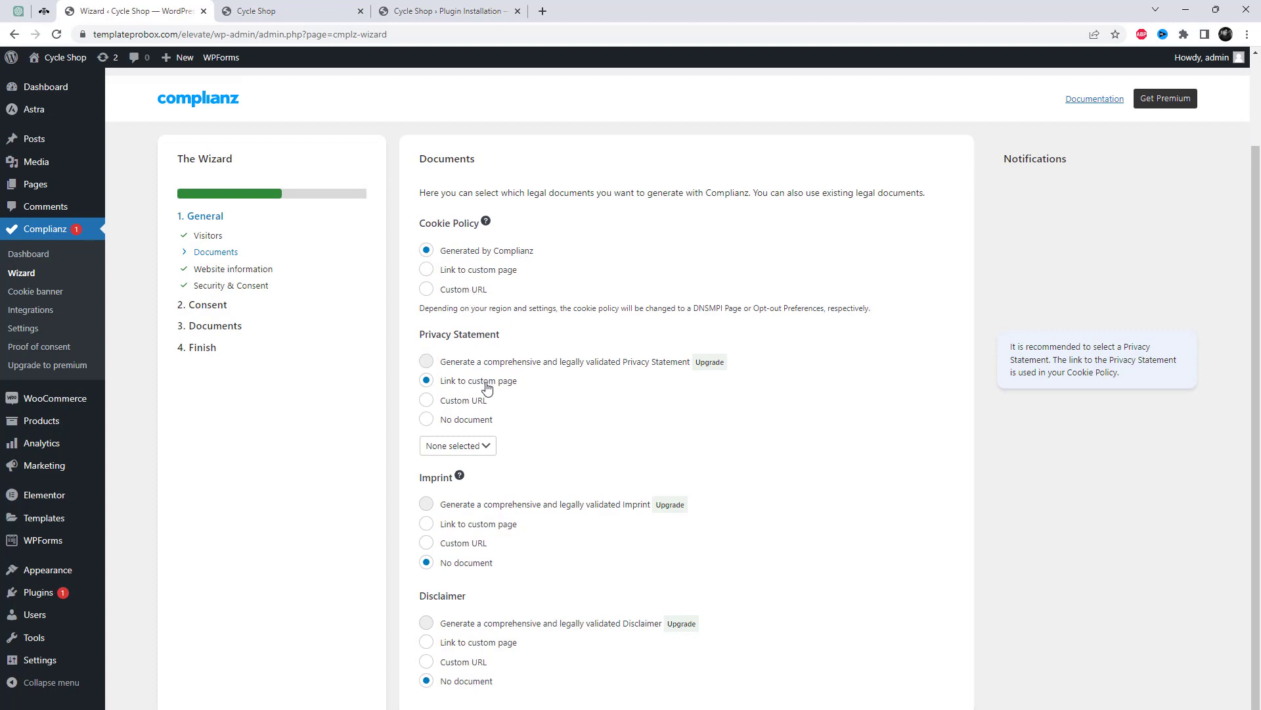
# Keep the Complianz-generated Cookie Policy on the Documents step.
pyautogui.click(428, 270)
pyautogui.click(427, 250)
pyautogui.scroll(-1, 656, 529)
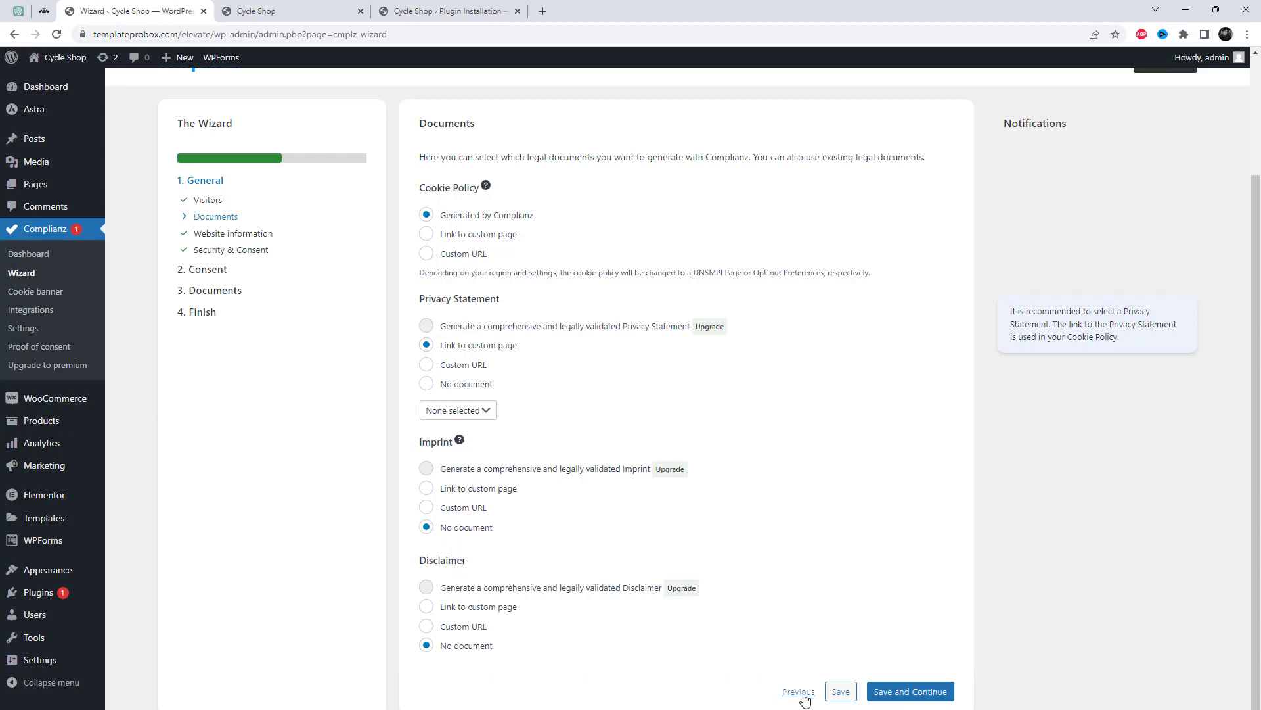
pyautogui.click(903, 693)
# Link the Privacy Statement to Sample Page, set Imprint to no document, and save.
pyautogui.click(463, 507)
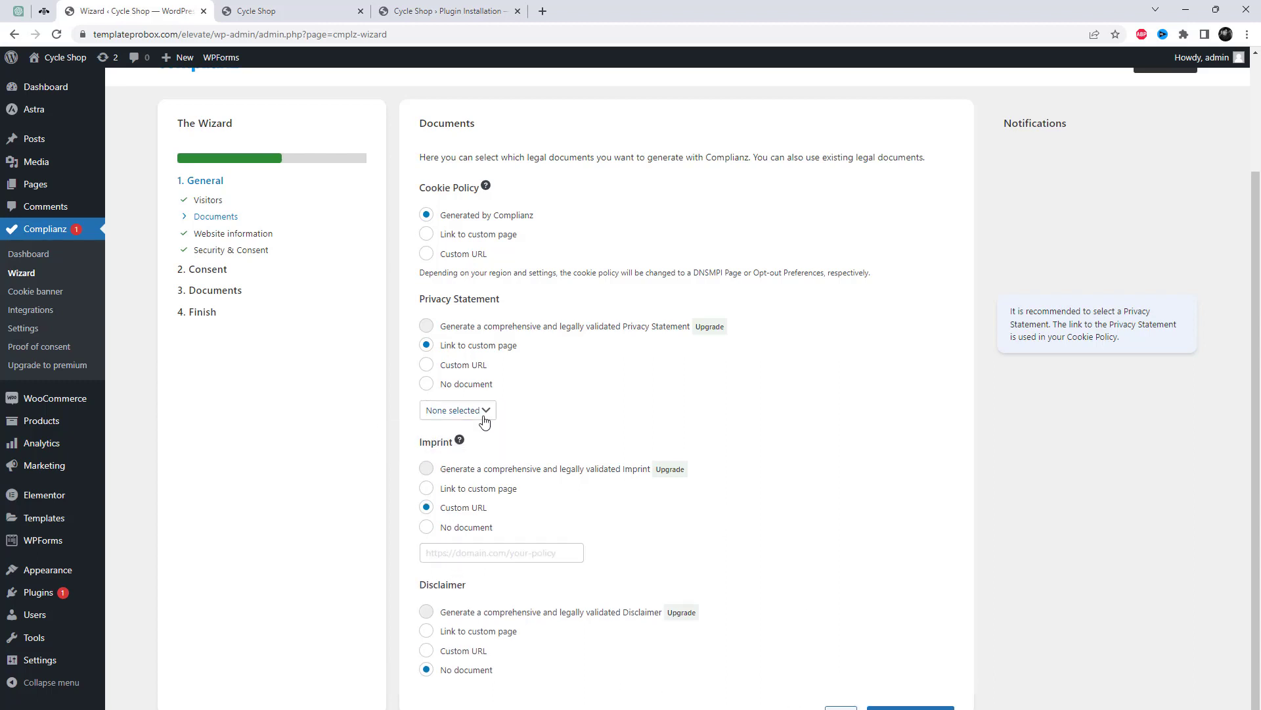
pyautogui.click(458, 410)
pyautogui.click(475, 440)
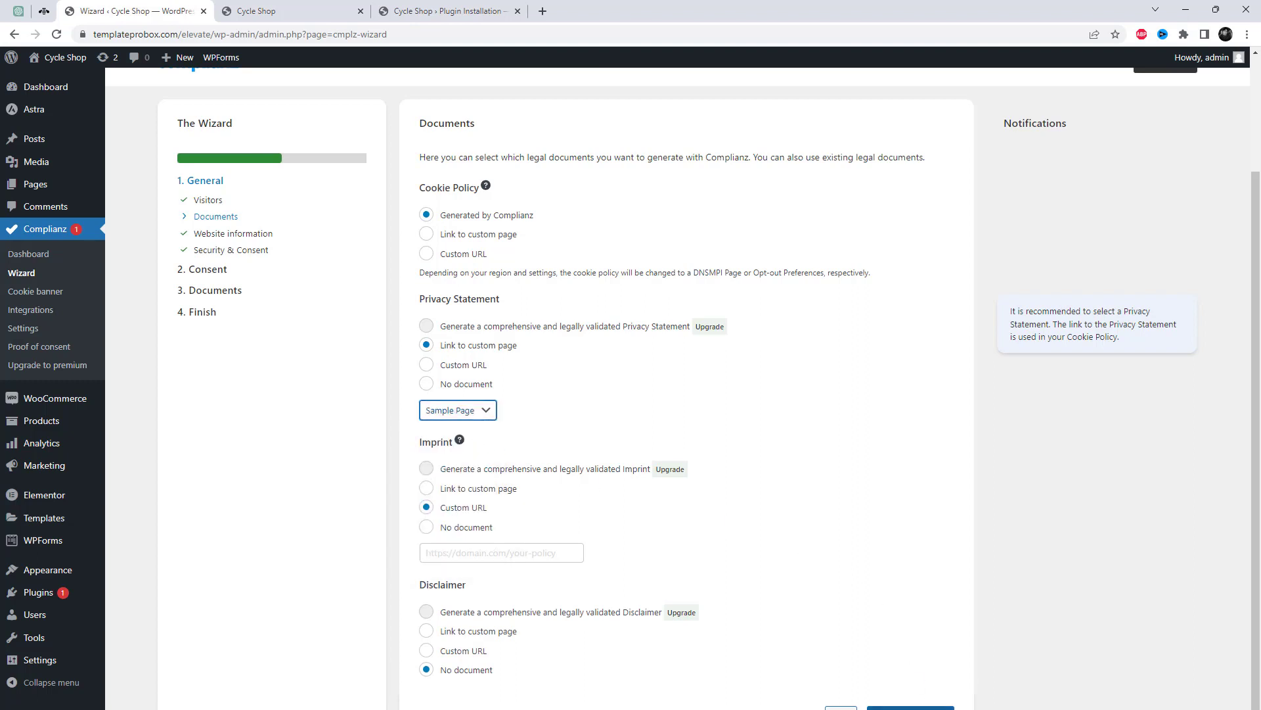
pyautogui.click(910, 707)
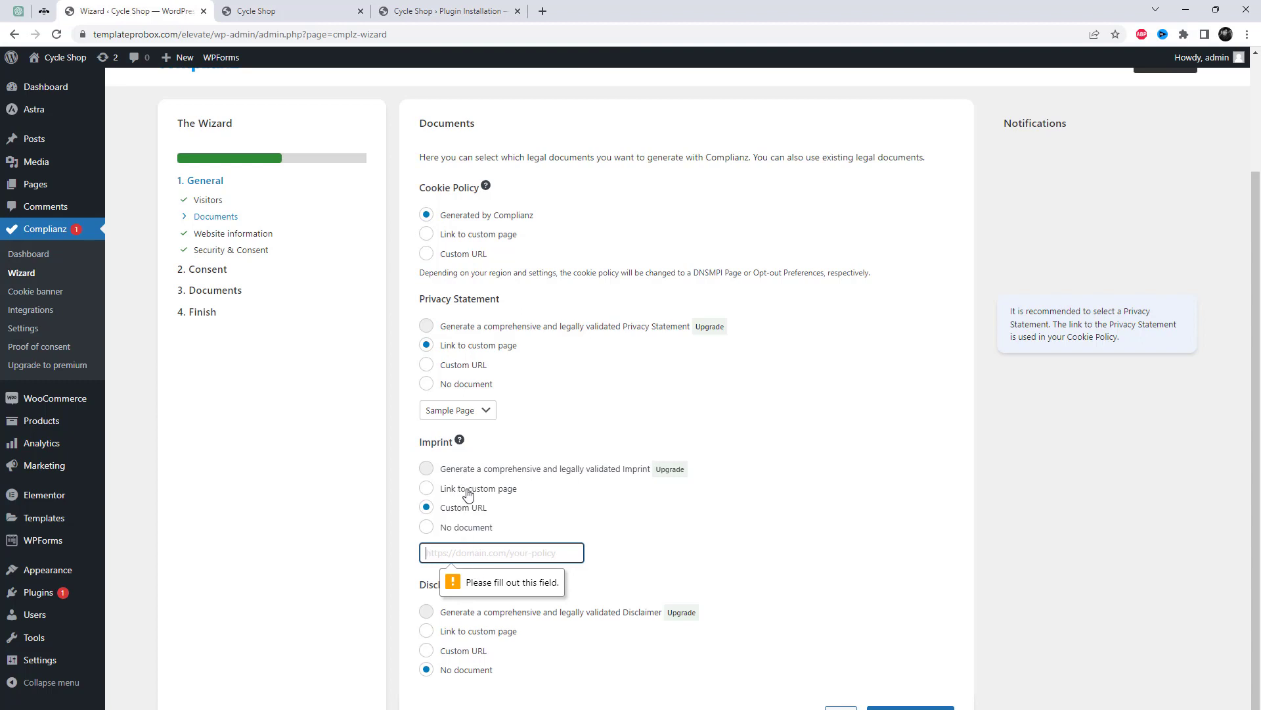
pyautogui.click(453, 527)
pyautogui.click(901, 691)
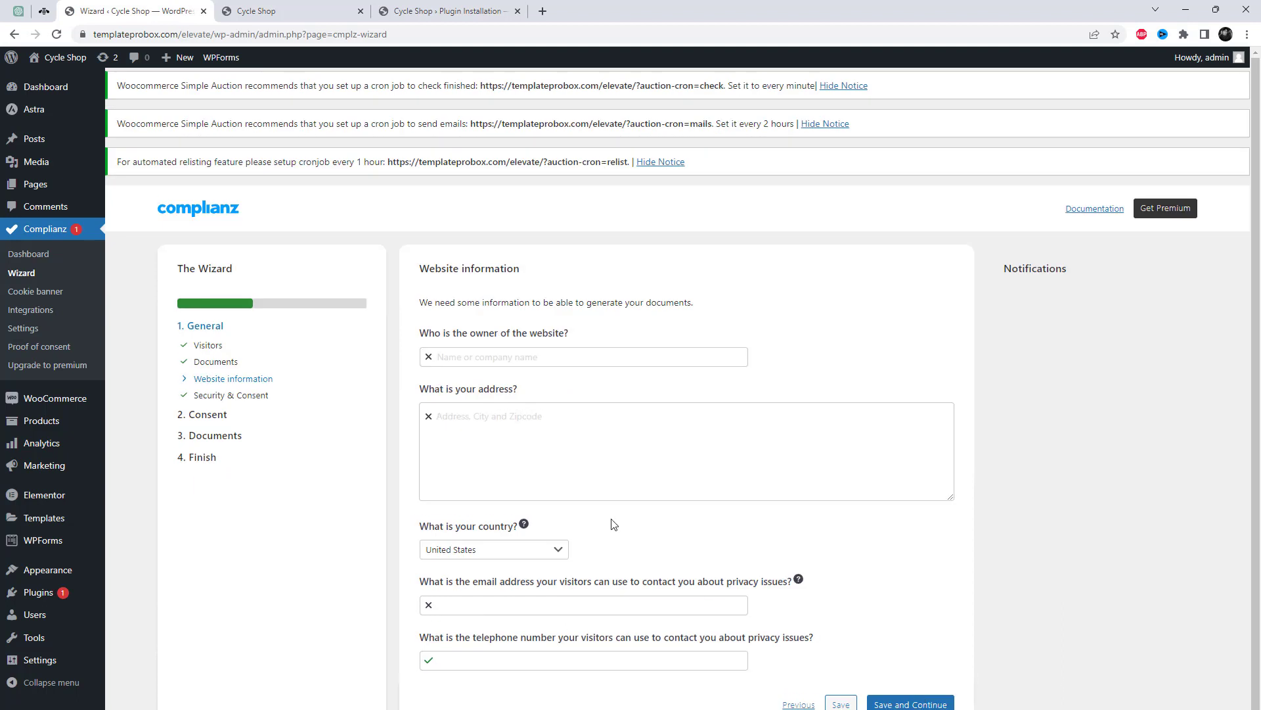
# Enter the owner's name, business address, contact e-mail and phone number, then save Website information.
pyautogui.scroll(-1, 615, 524)
pyautogui.click(506, 348)
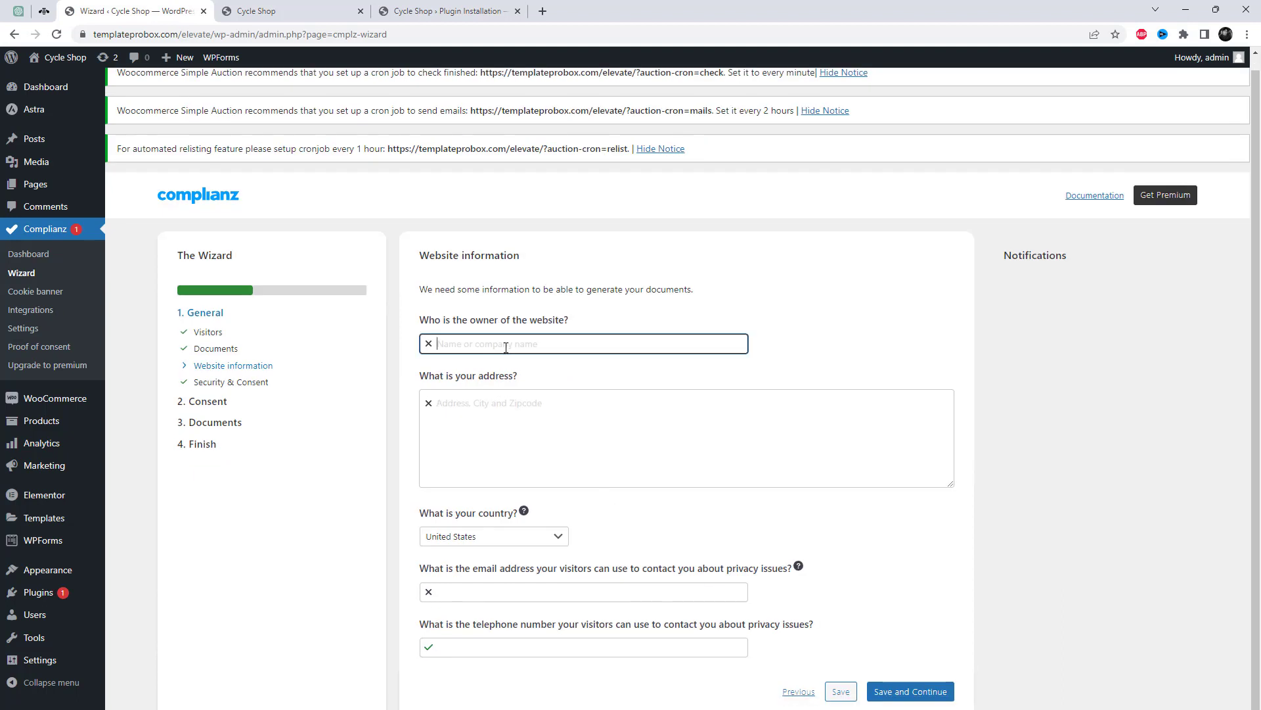
pyautogui.write('Your Name')
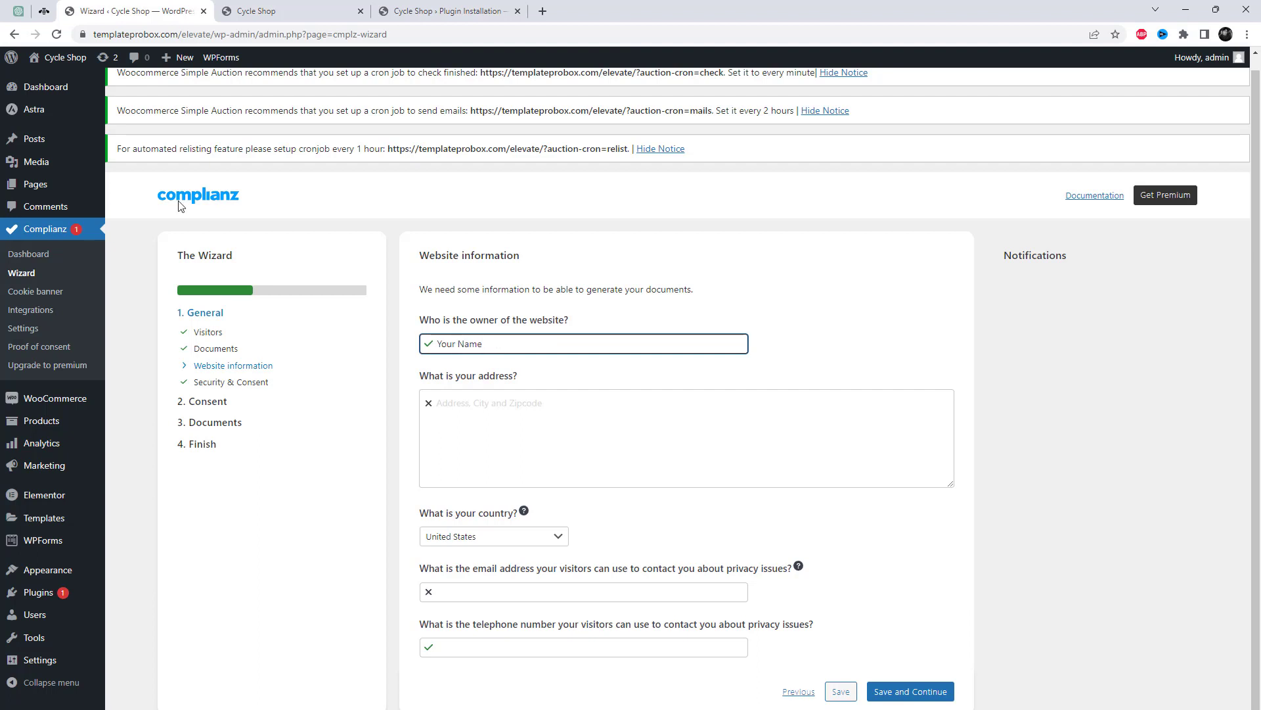
pyautogui.click(506, 438)
pyautogui.write('Add your address here')
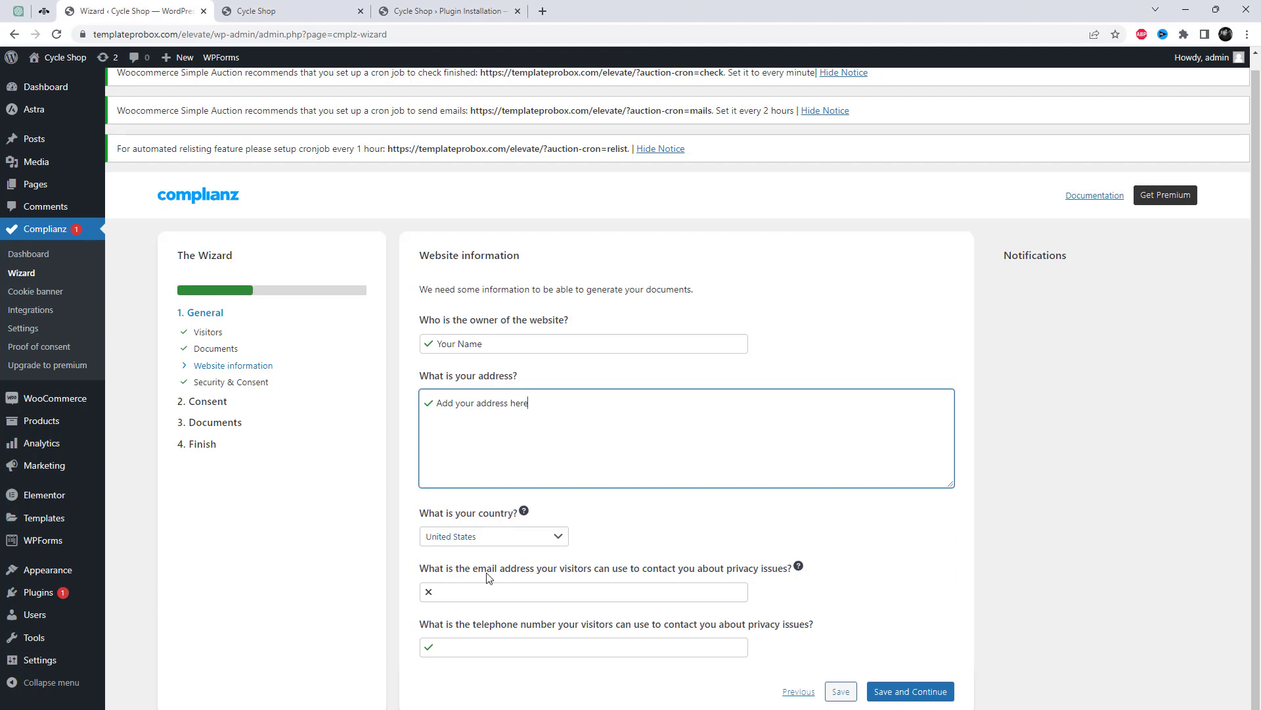
pyautogui.click(487, 593)
pyautogui.write('abc@gmail.com')
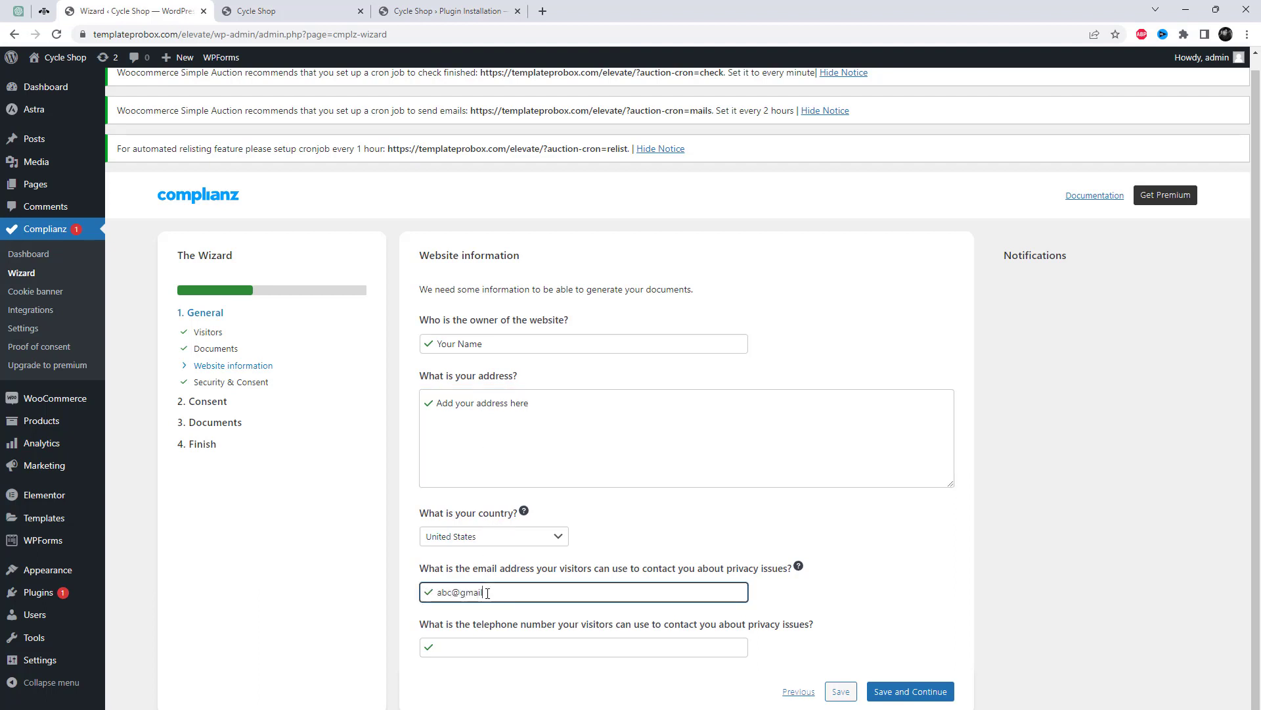
pyautogui.click(488, 642)
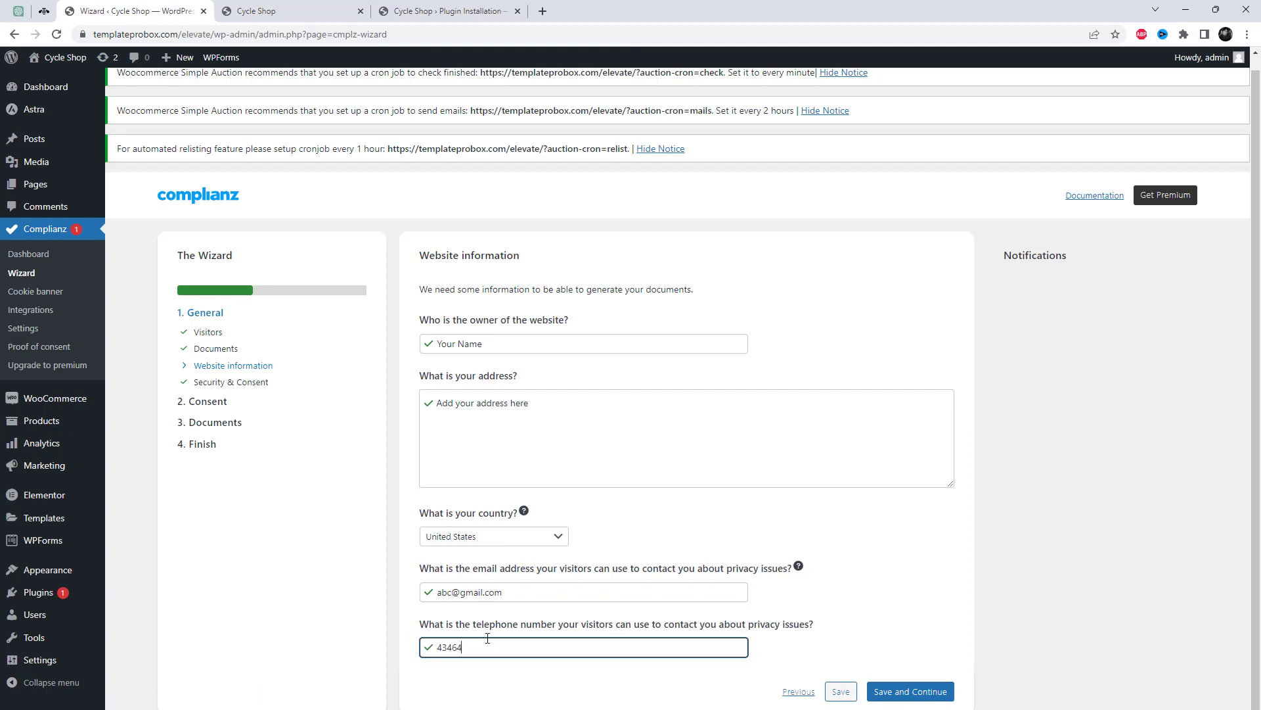
pyautogui.click(904, 695)
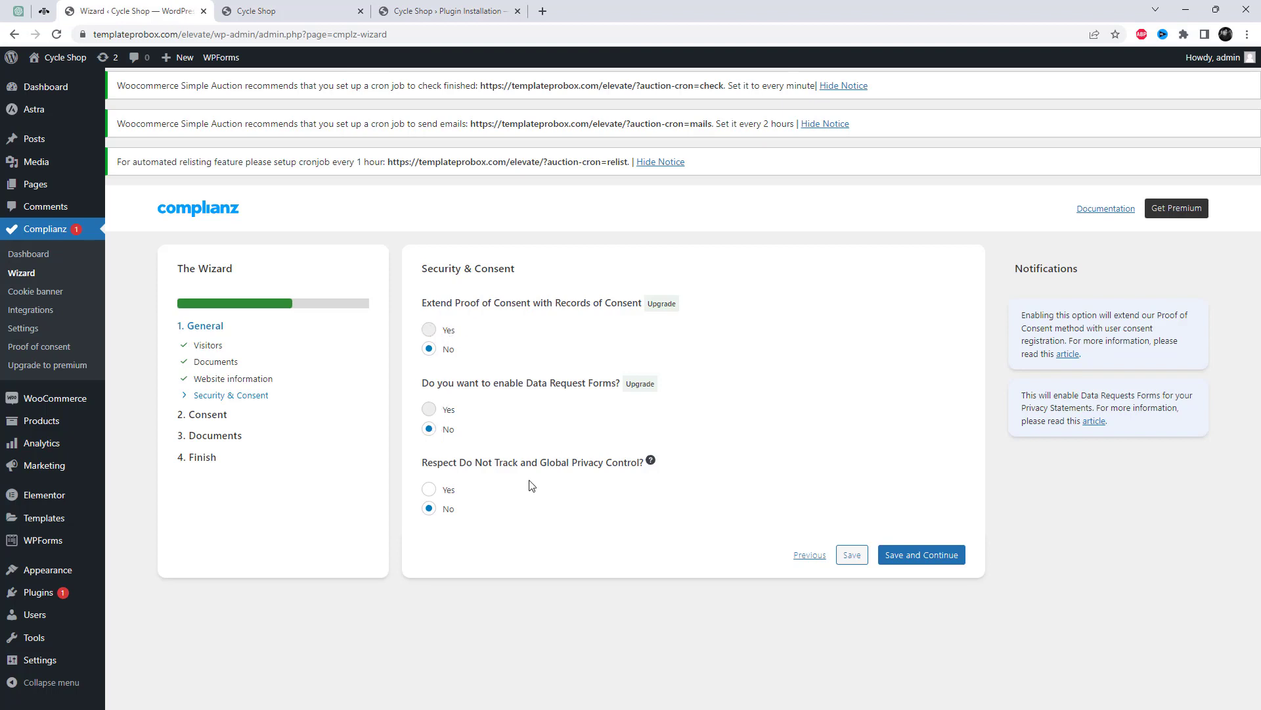
# Save Security & Consent, rerun the cookie scan, and save the Cookie scan step.
pyautogui.click(905, 559)
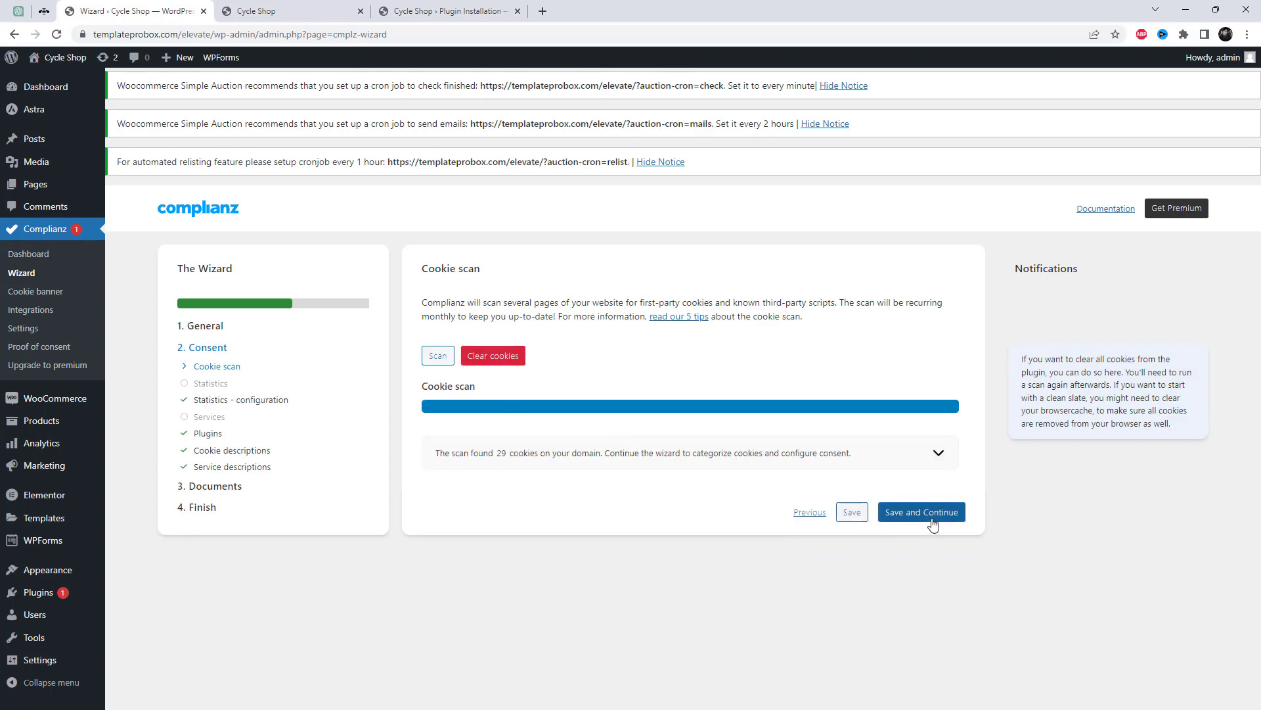
pyautogui.click(438, 355)
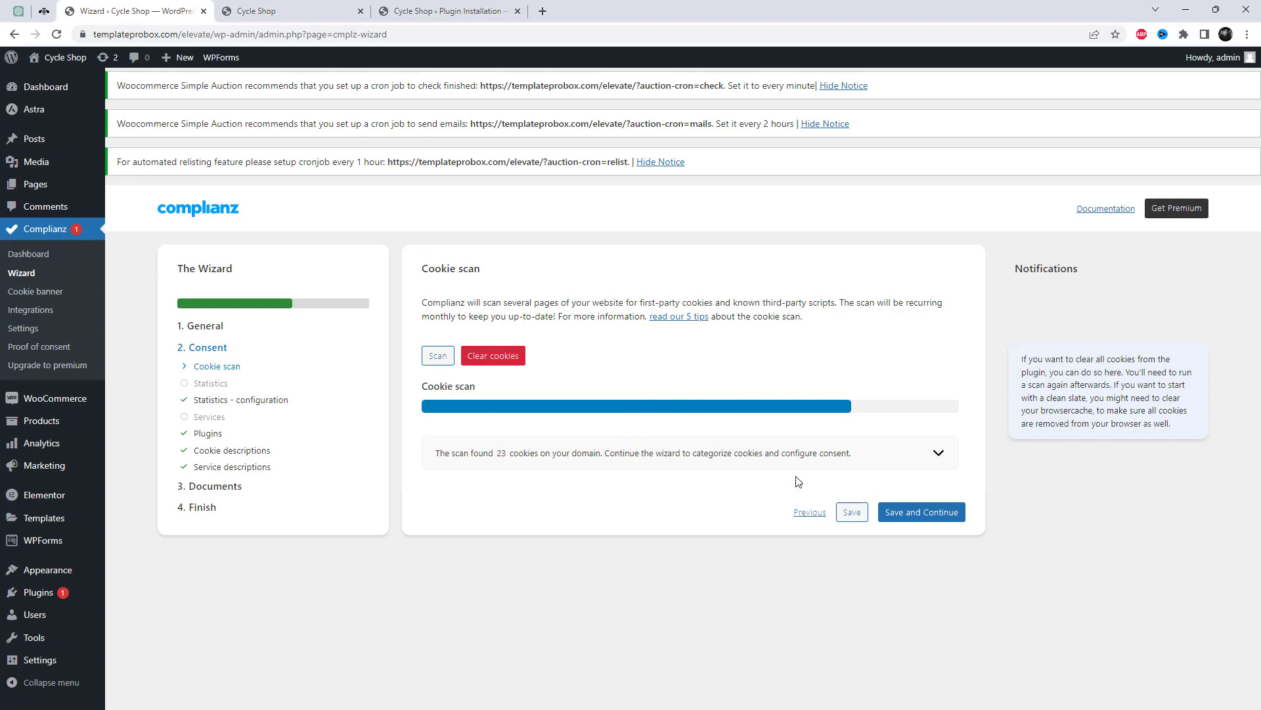
pyautogui.click(923, 513)
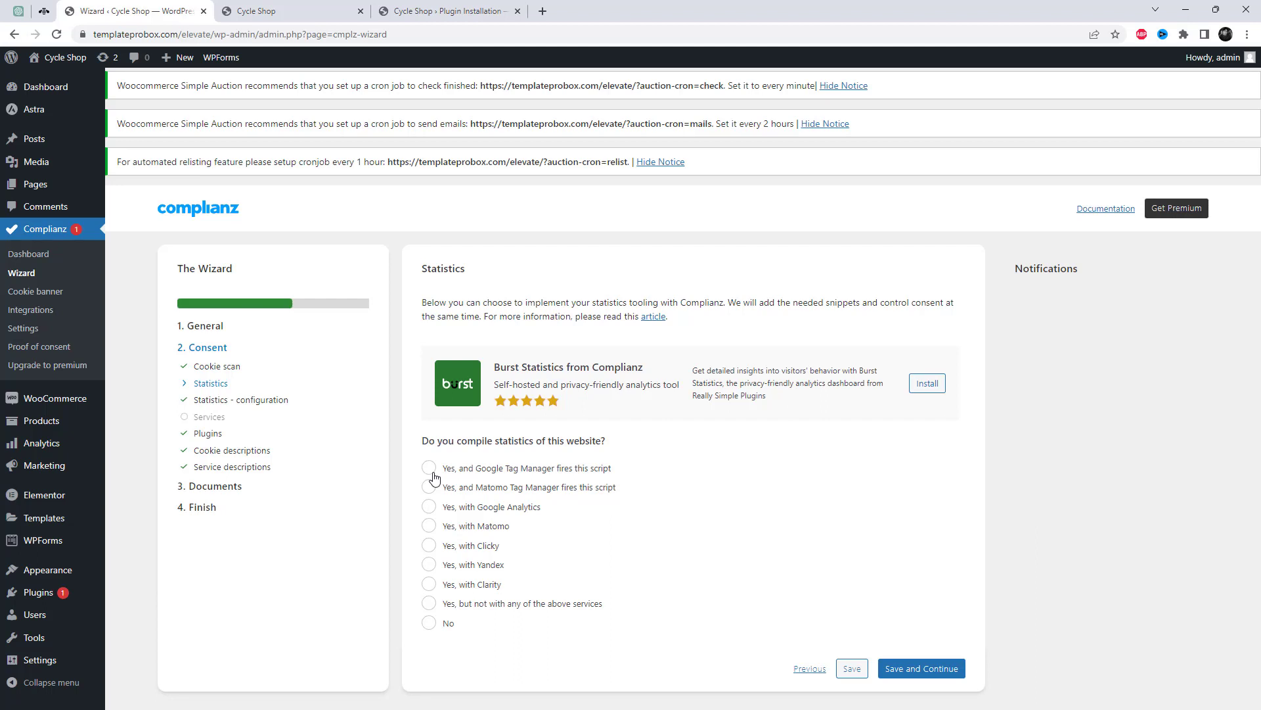
# Choose Google Tag Manager as the statistics tool and save the choice.
pyautogui.click(433, 474)
pyautogui.scroll(-1, 605, 527)
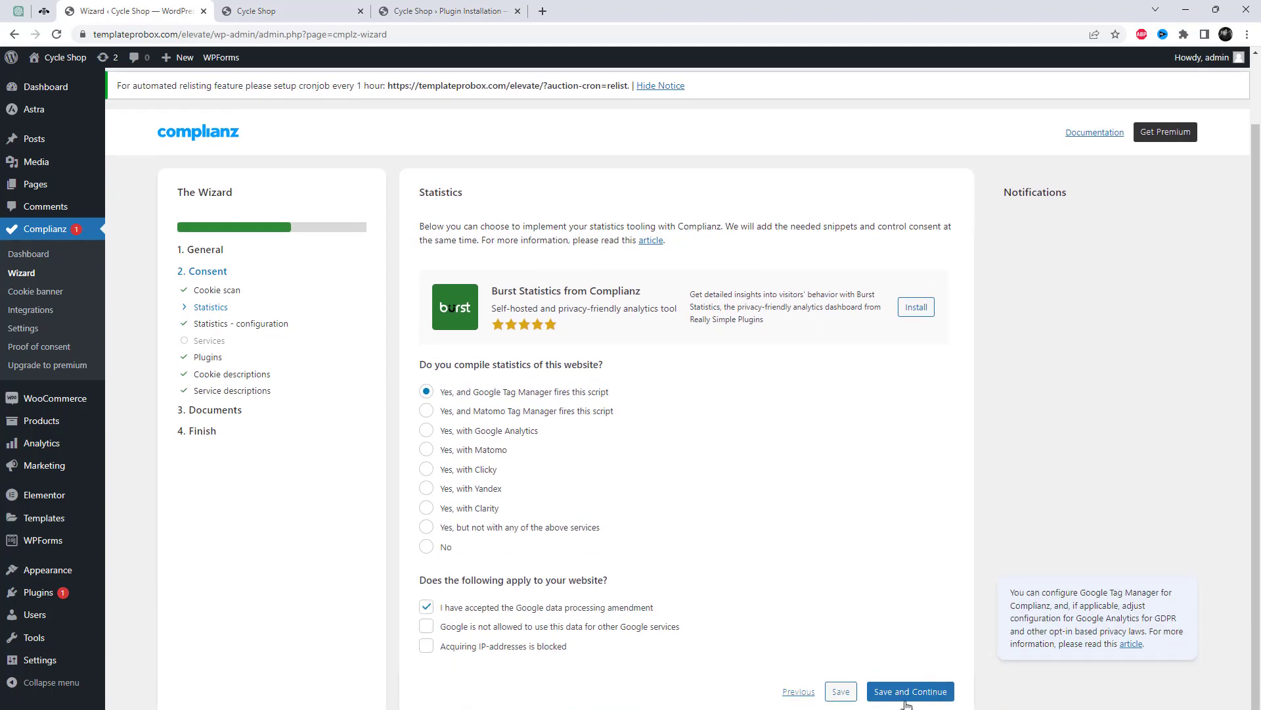
pyautogui.click(933, 691)
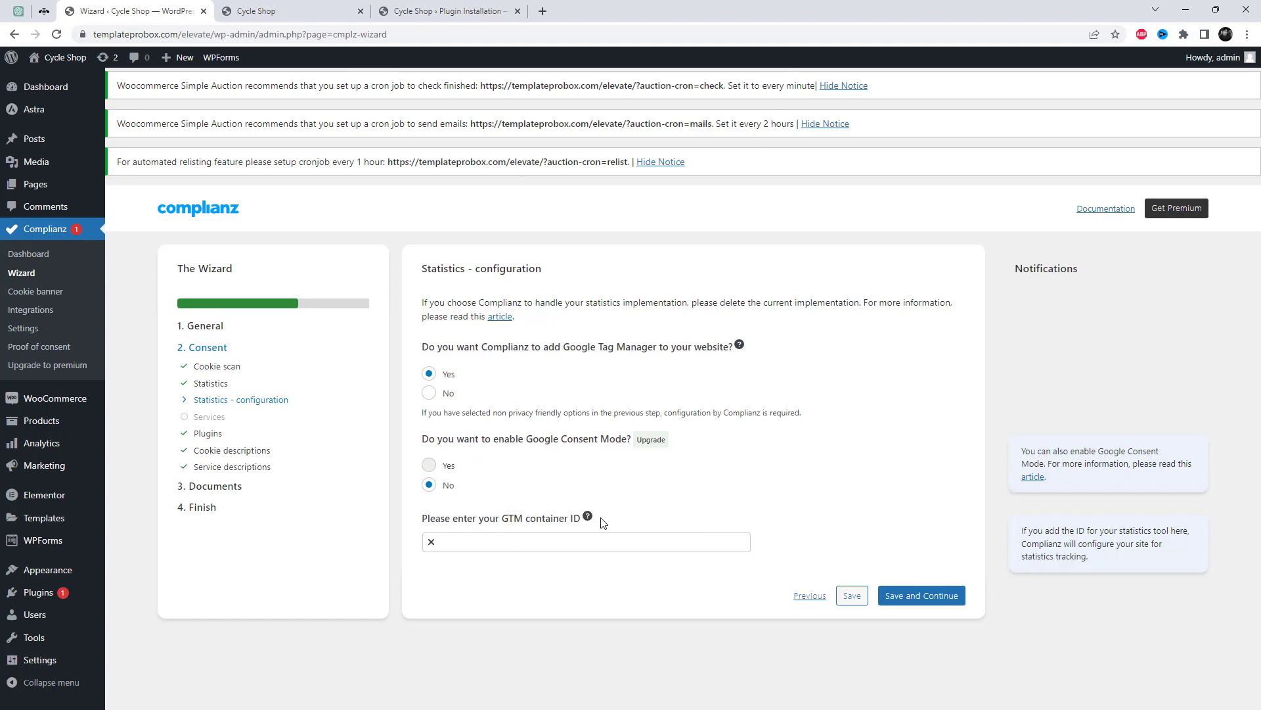
pyautogui.moveTo(587, 524)
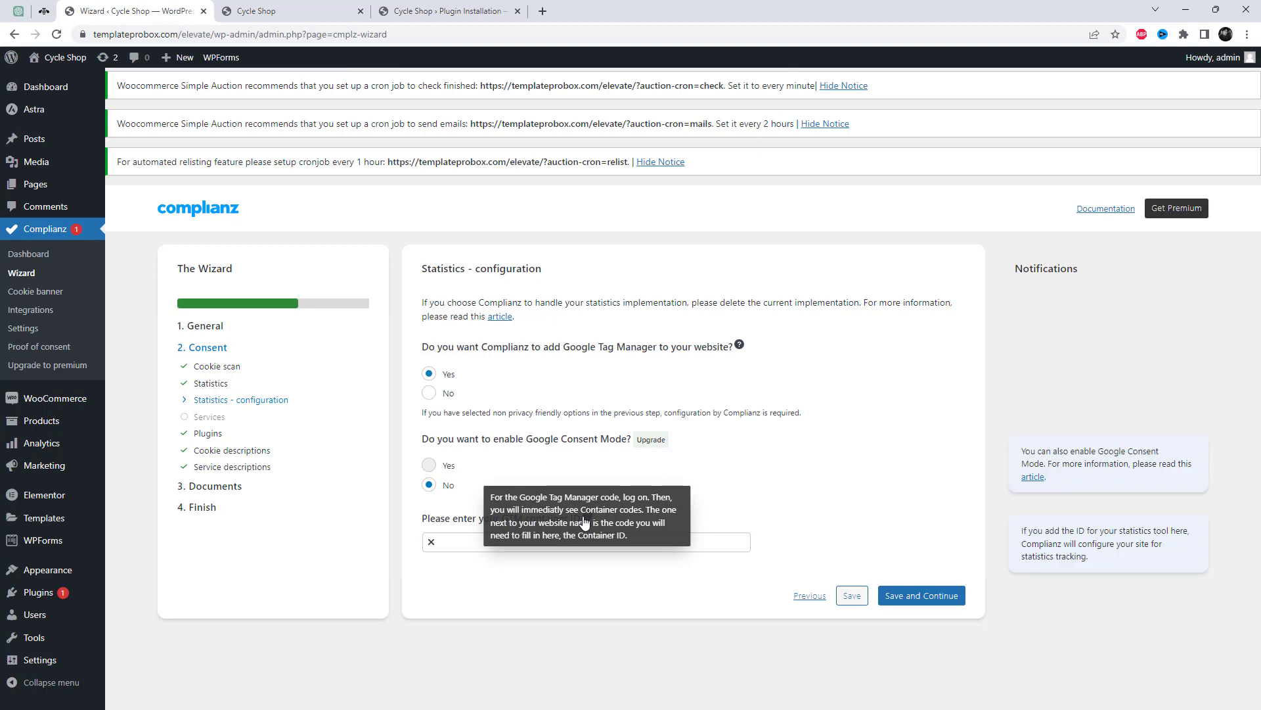
pyautogui.click(904, 598)
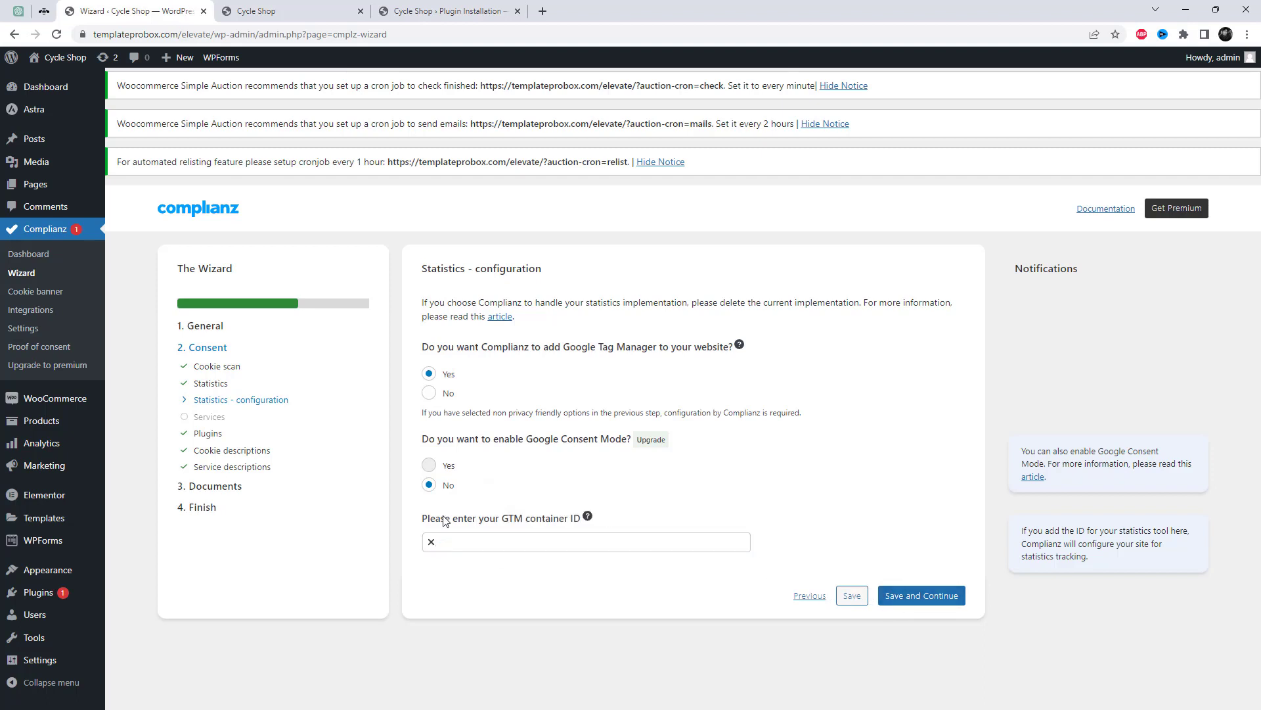
pyautogui.click(447, 545)
pyautogui.click(901, 605)
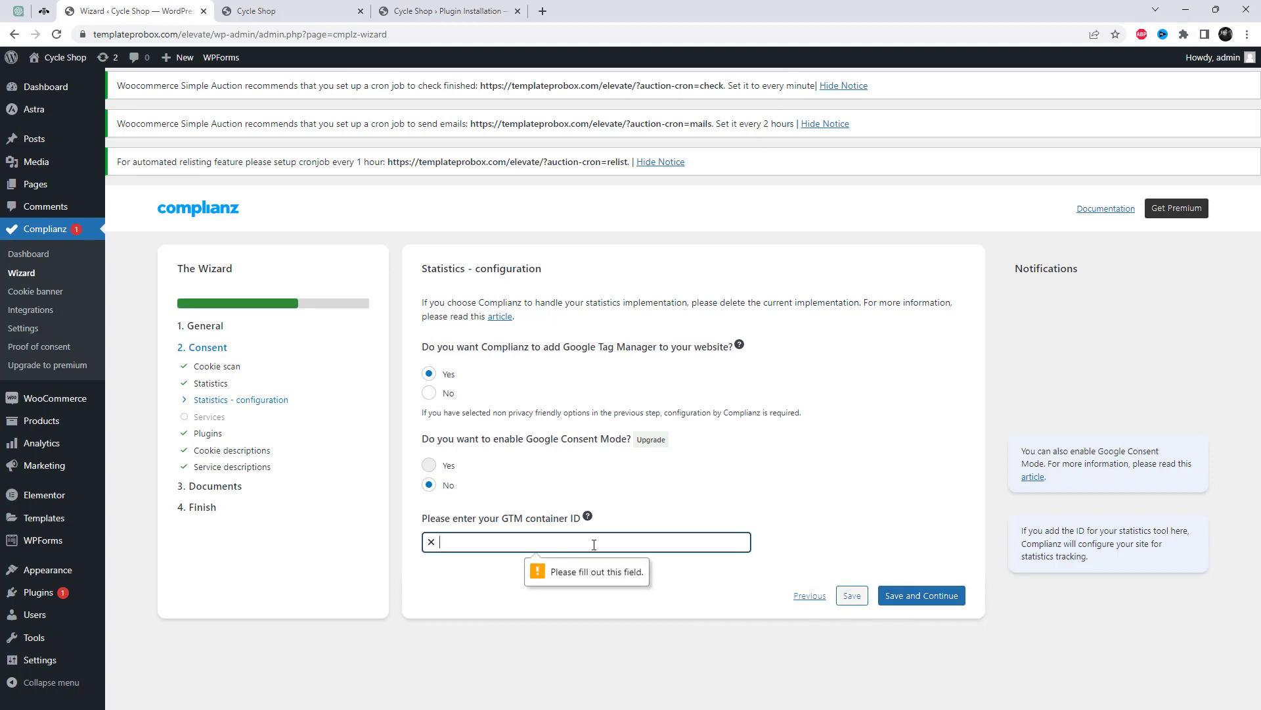
pyautogui.write('454')
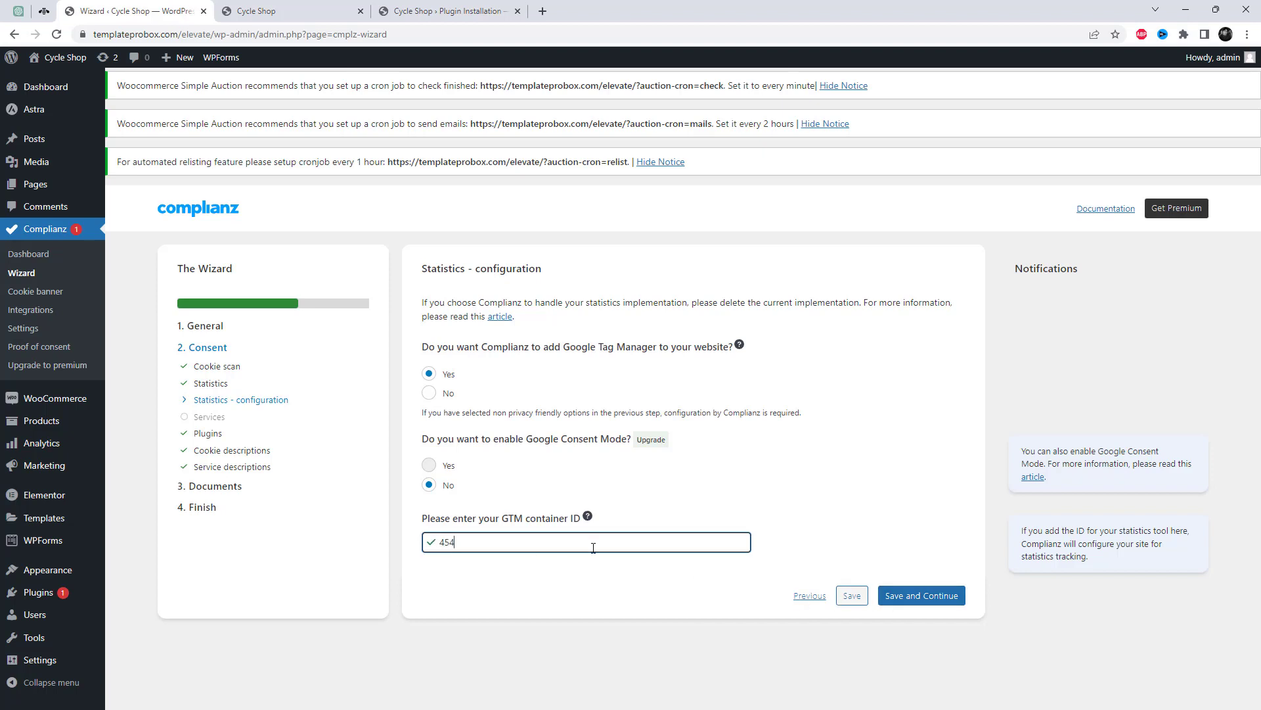
pyautogui.write('444444445434545')
pyautogui.click(933, 601)
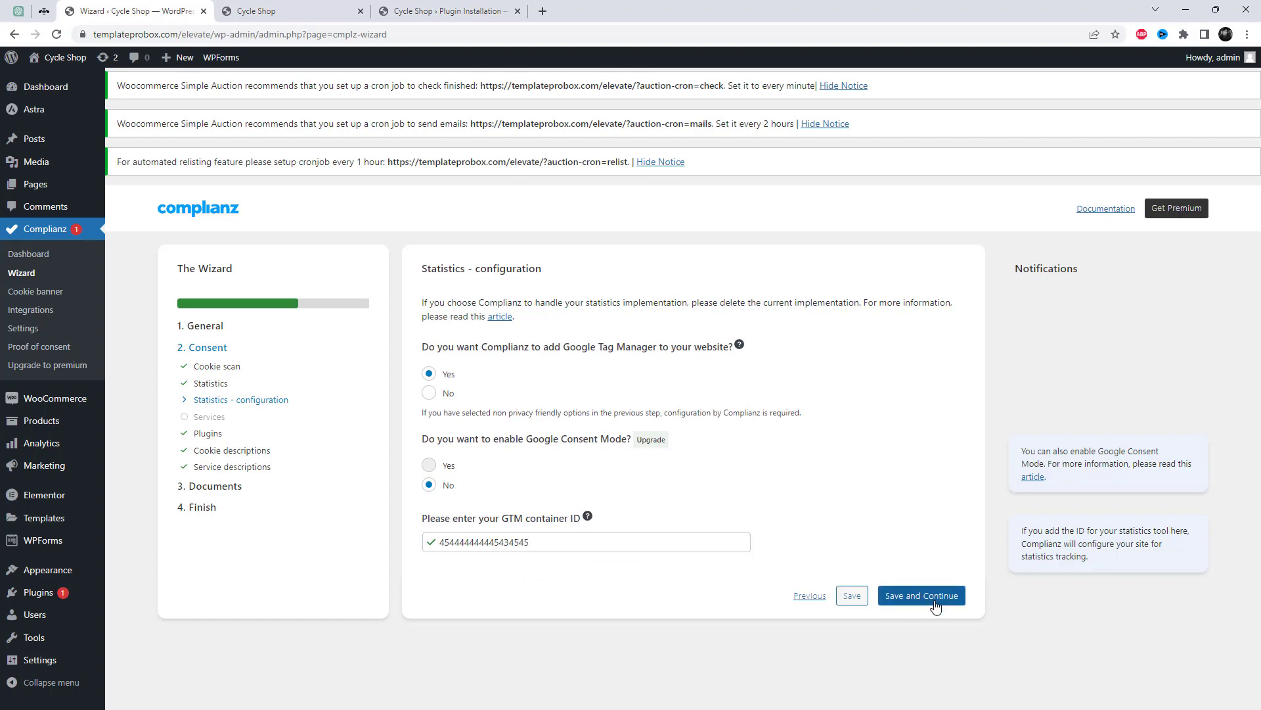
pyautogui.scroll(-2, 782, 577)
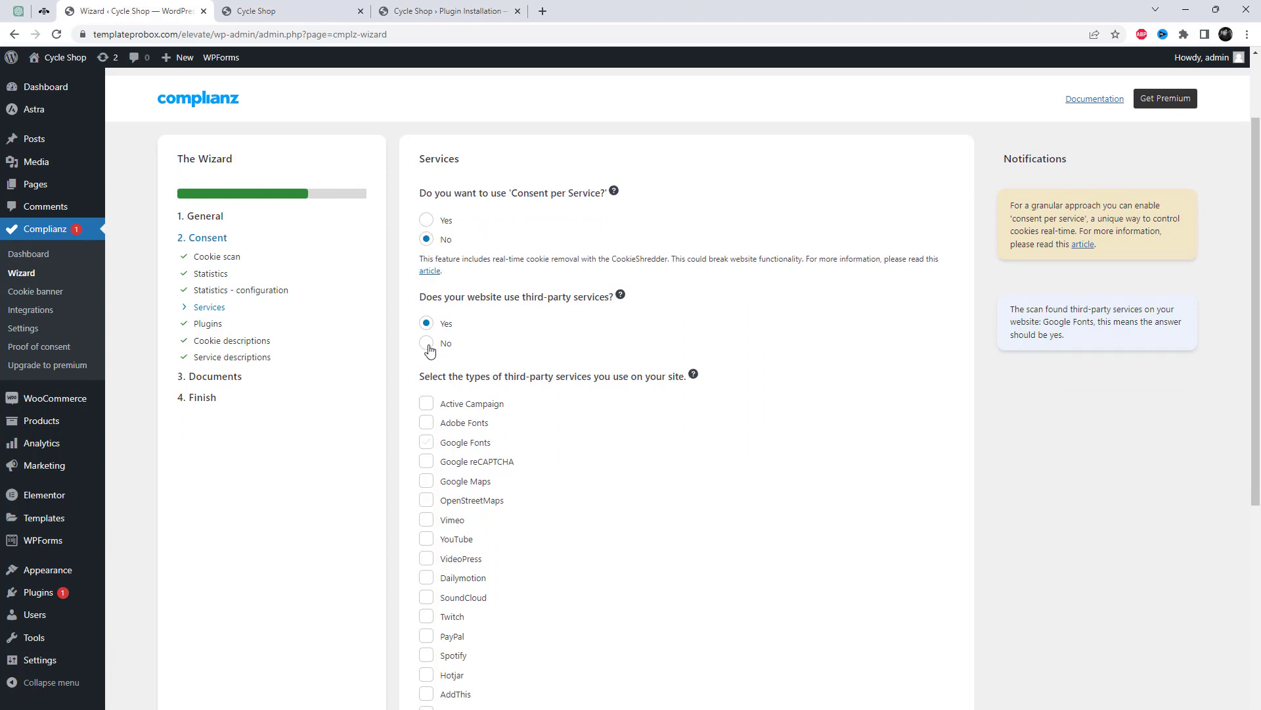
# Confirm third-party services are used and mark Google Fonts, Google Maps and YouTube.
pyautogui.click(429, 347)
pyautogui.click(427, 323)
pyautogui.scroll(-2, 563, 409)
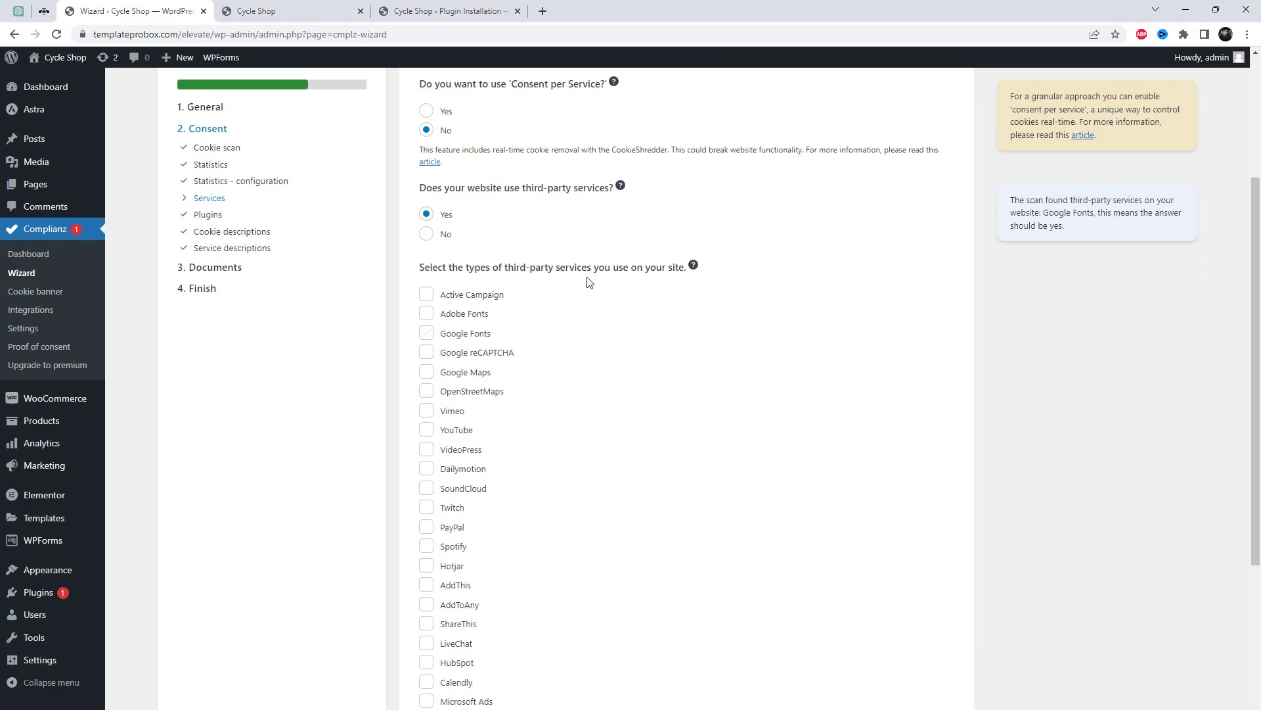
pyautogui.click(426, 333)
pyautogui.click(427, 372)
pyautogui.scroll(-4, 543, 465)
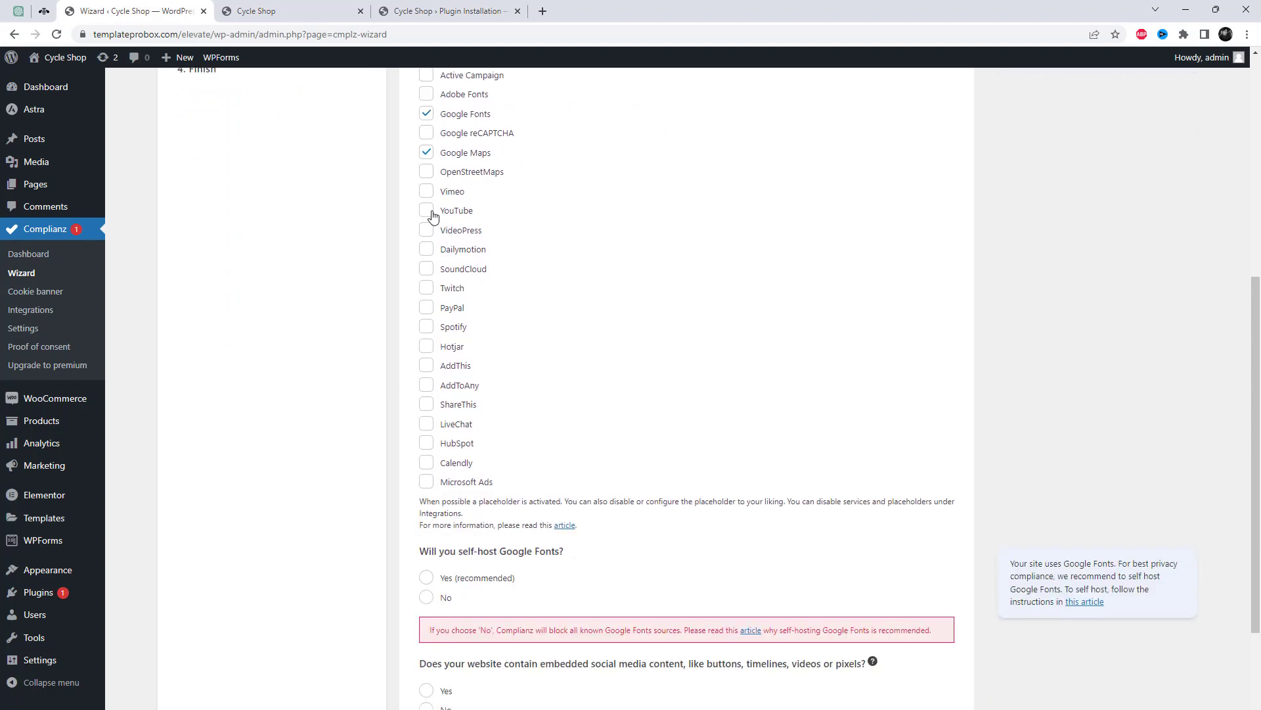
pyautogui.click(427, 211)
pyautogui.scroll(2, 449, 470)
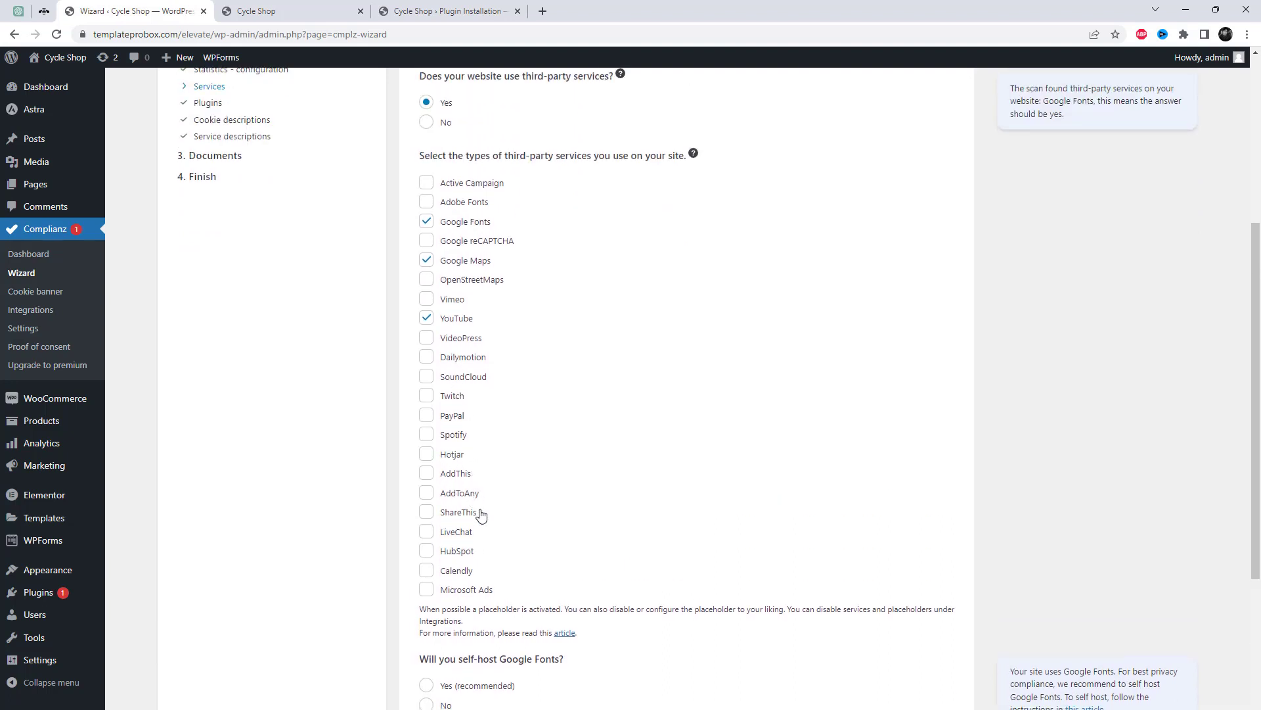
pyautogui.scroll(-3, 478, 516)
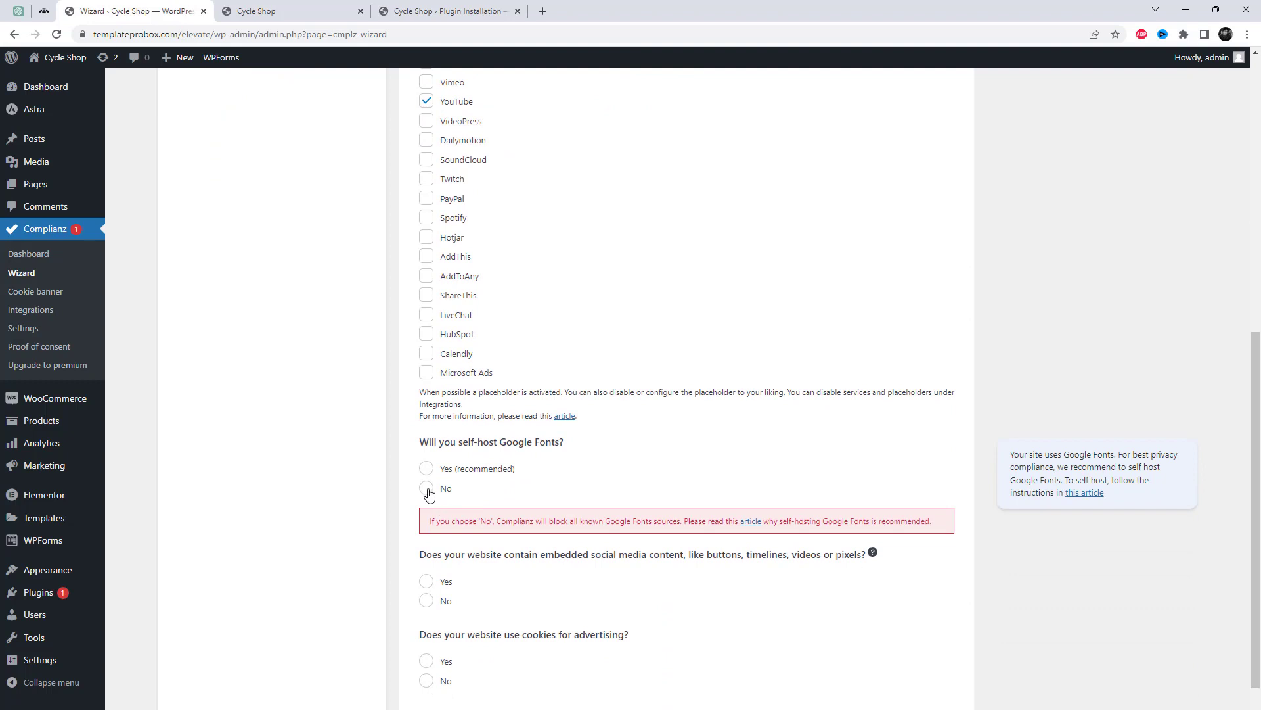
pyautogui.scroll(-2, 612, 523)
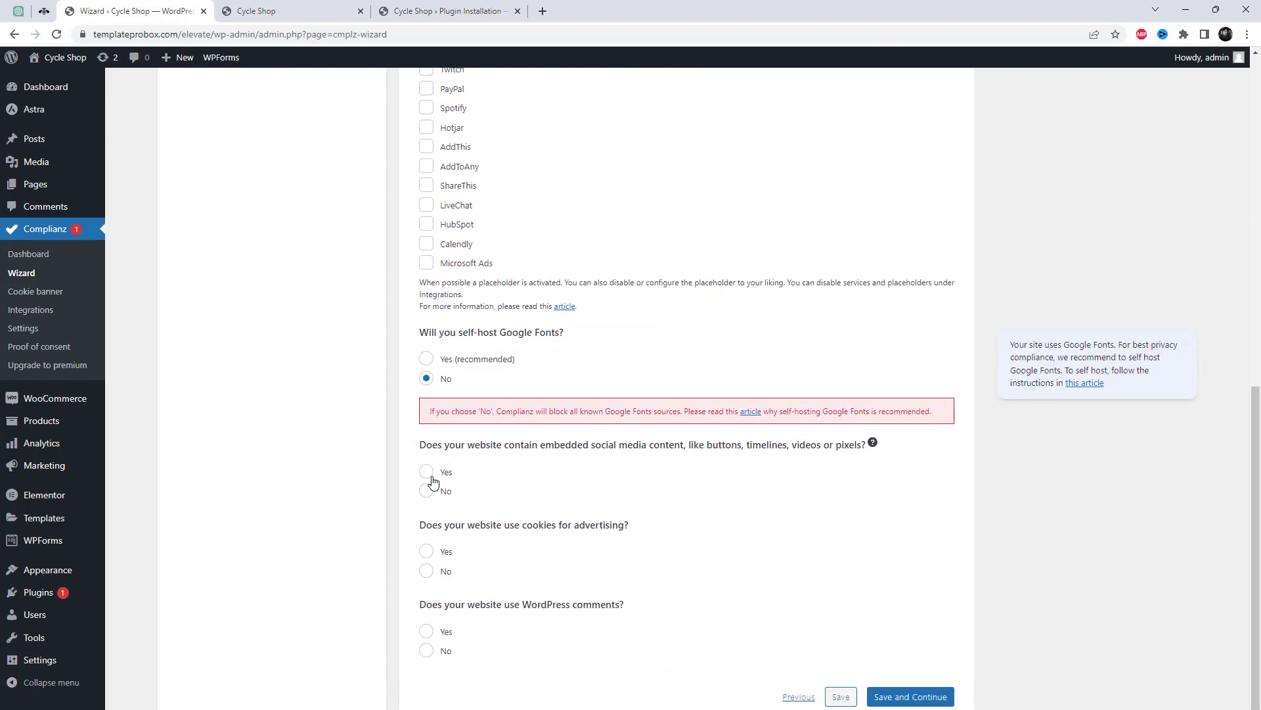
# Declare embedded social media content from Facebook, Twitter and Pinterest.
pyautogui.click(426, 472)
pyautogui.scroll(-2, 543, 543)
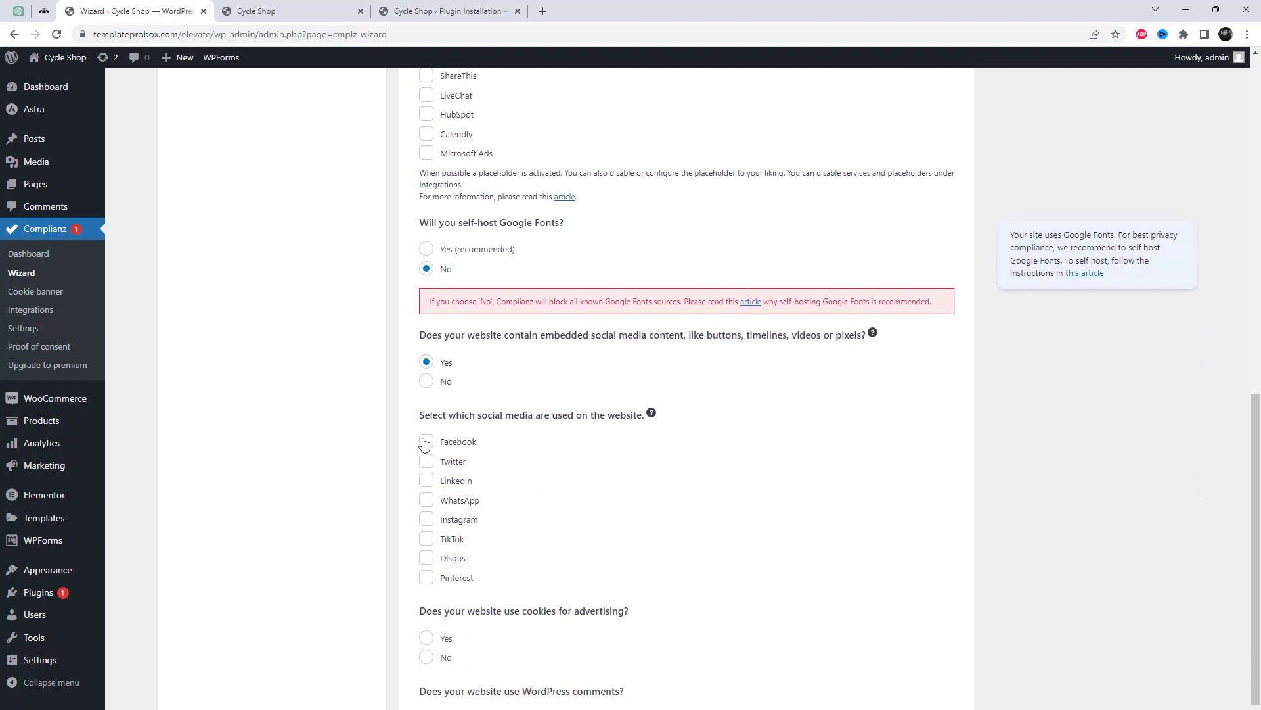
pyautogui.click(426, 441)
pyautogui.click(428, 461)
pyautogui.click(427, 578)
pyautogui.scroll(-2, 593, 570)
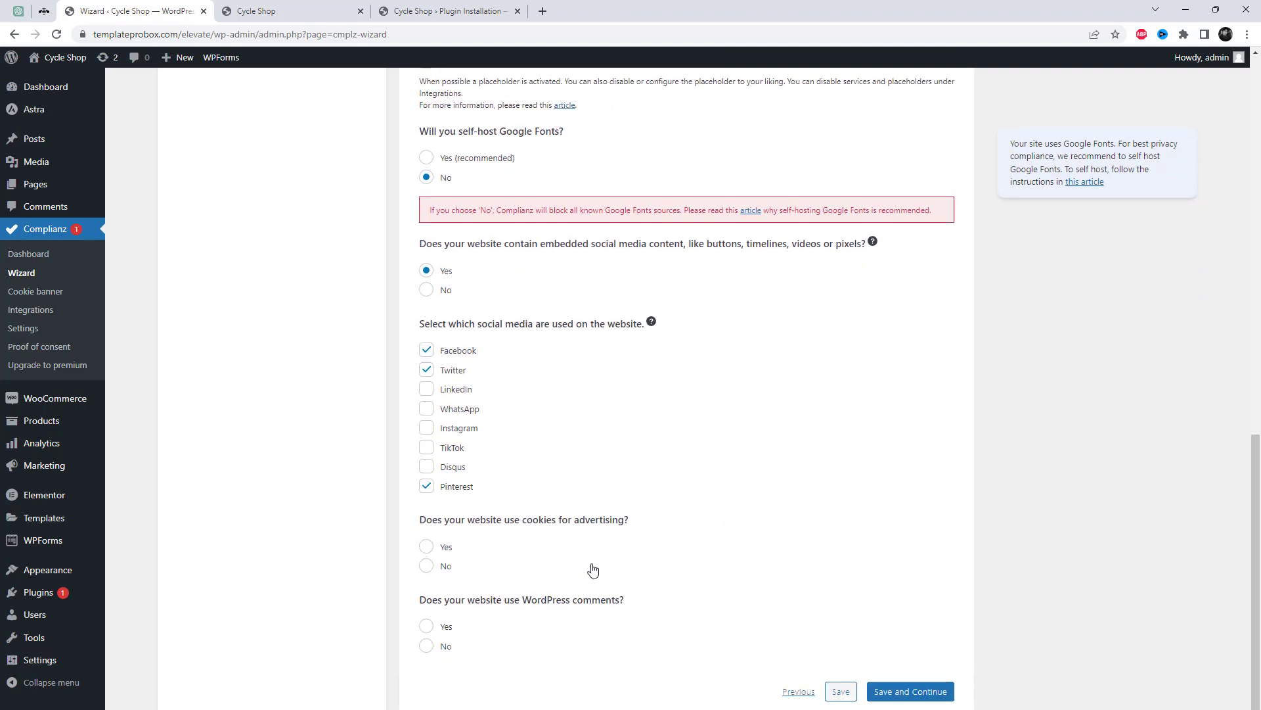
# Answer Yes to advertising cookies, personalized ads and WordPress comments, then save Services.
pyautogui.click(428, 548)
pyautogui.scroll(-2, 595, 594)
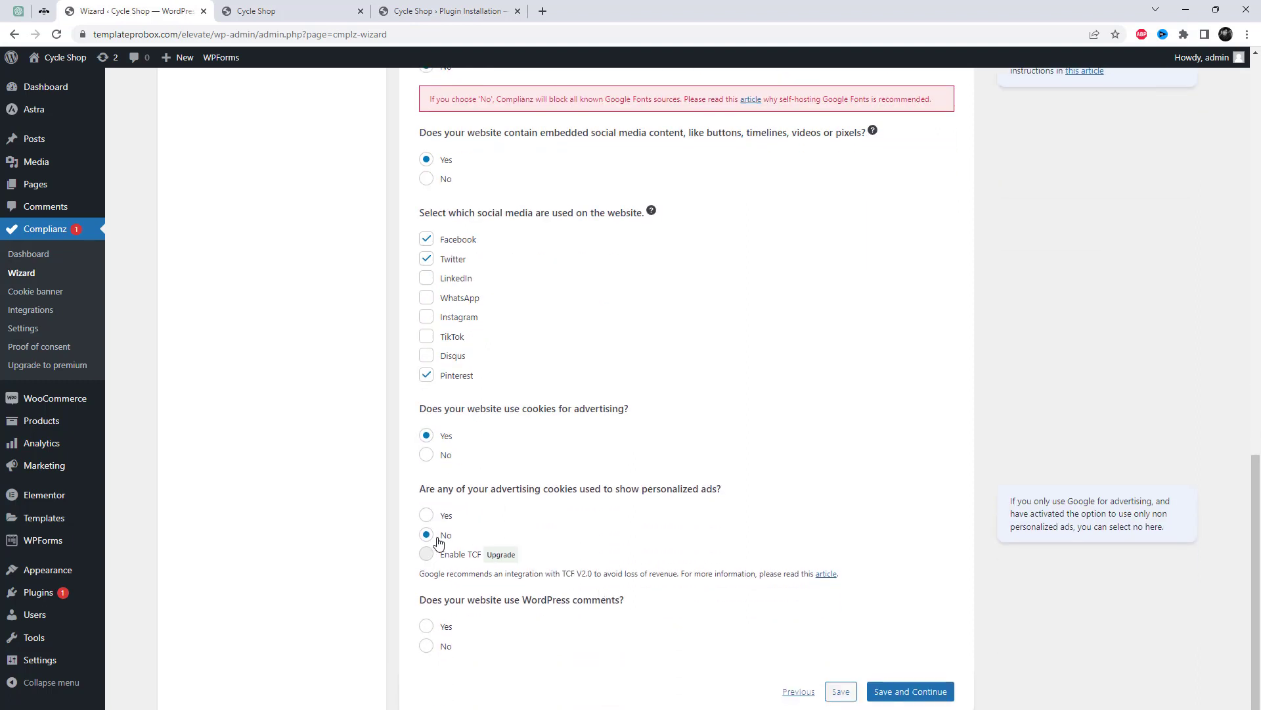
pyautogui.click(427, 517)
pyautogui.click(426, 627)
pyautogui.scroll(-2, 874, 660)
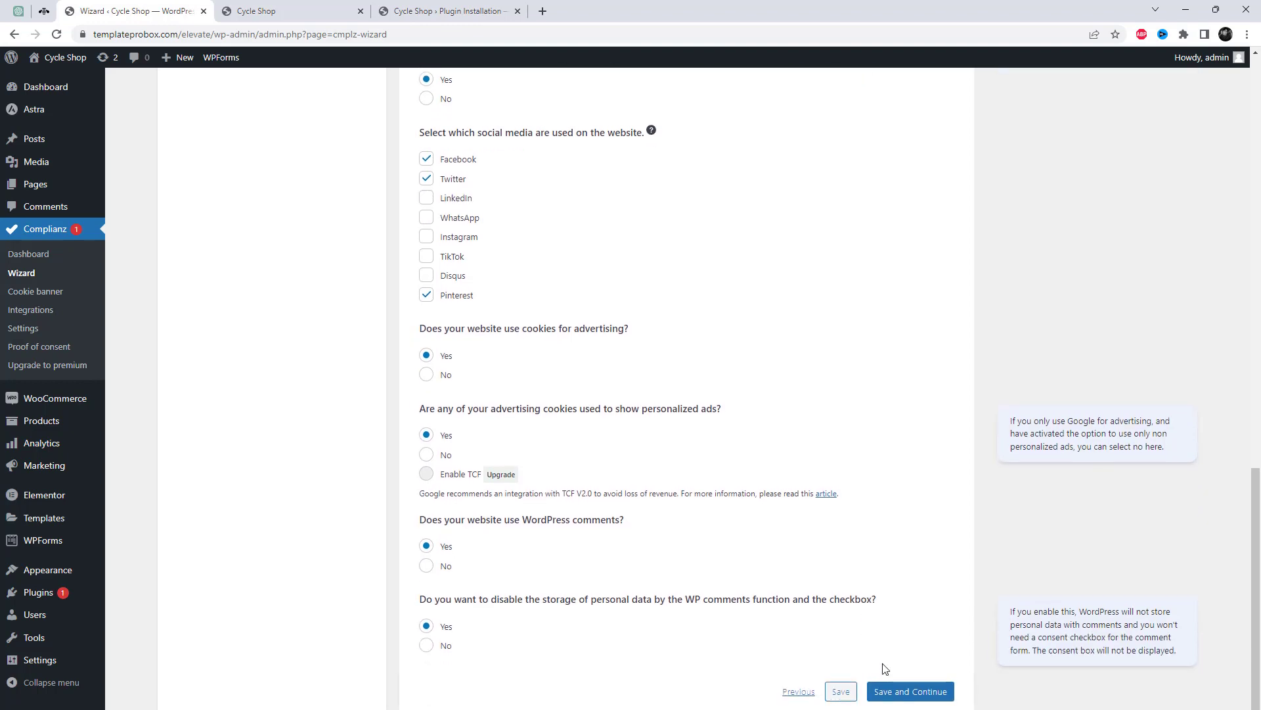
pyautogui.click(916, 696)
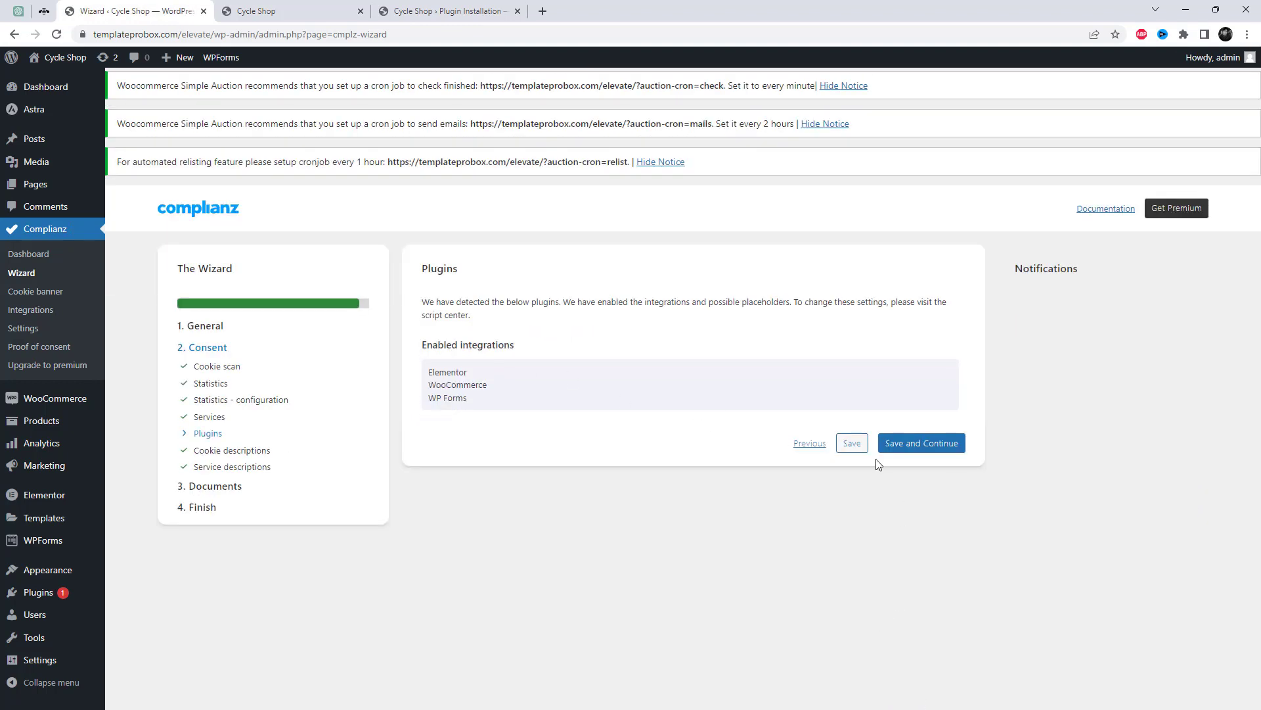
# Save Plugins, review the gt-current-screen and st-import-end cookie details, and save Cookie descriptions.
pyautogui.click(940, 445)
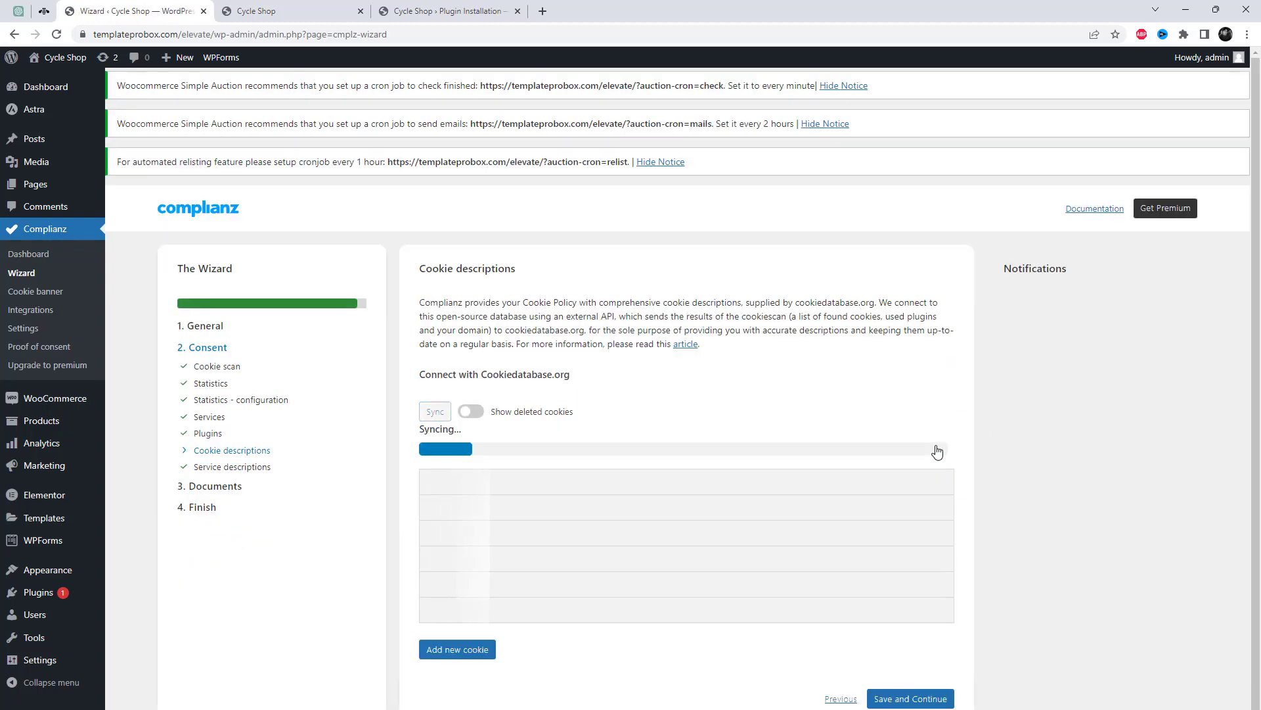
pyautogui.scroll(-1, 965, 556)
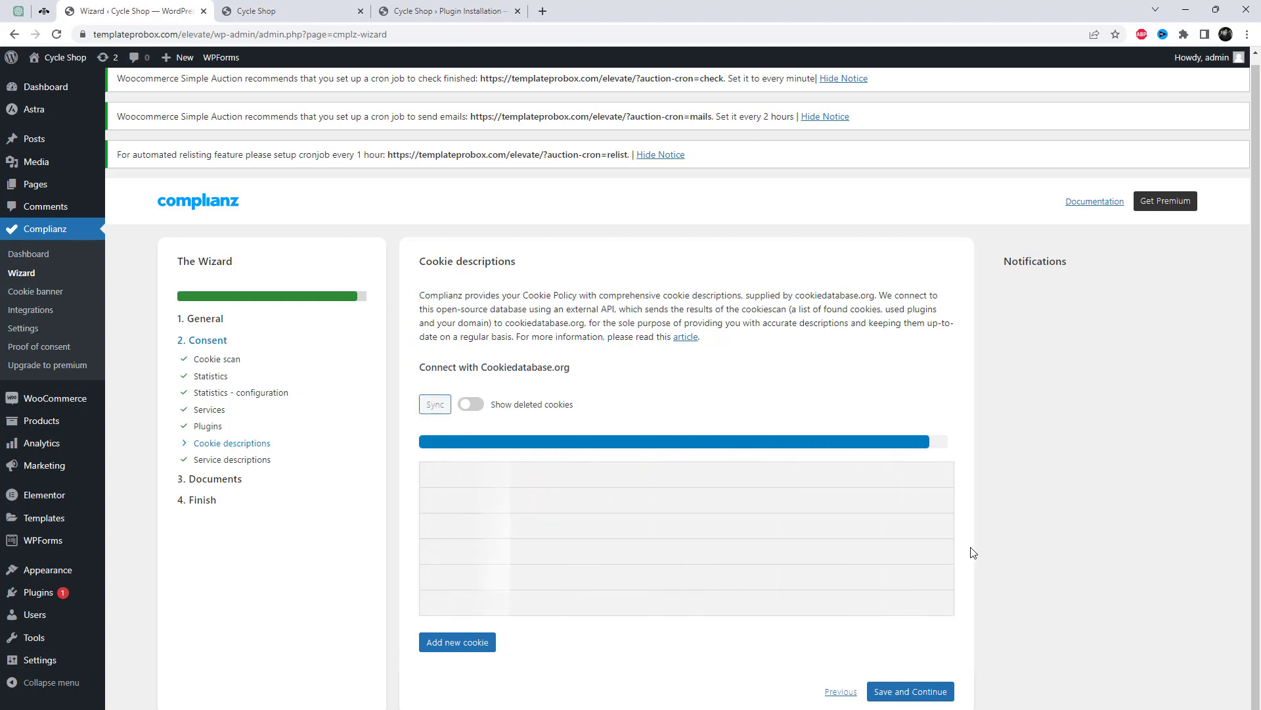
pyautogui.scroll(-3, 973, 552)
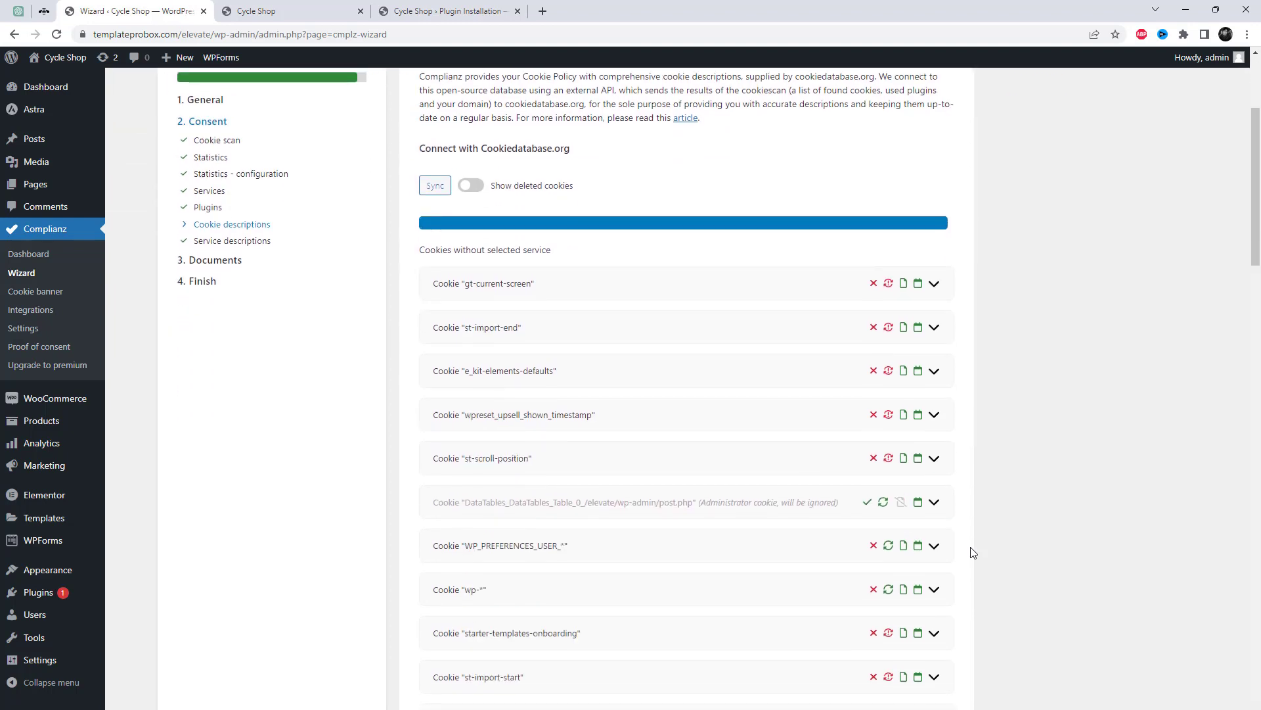
pyautogui.click(630, 293)
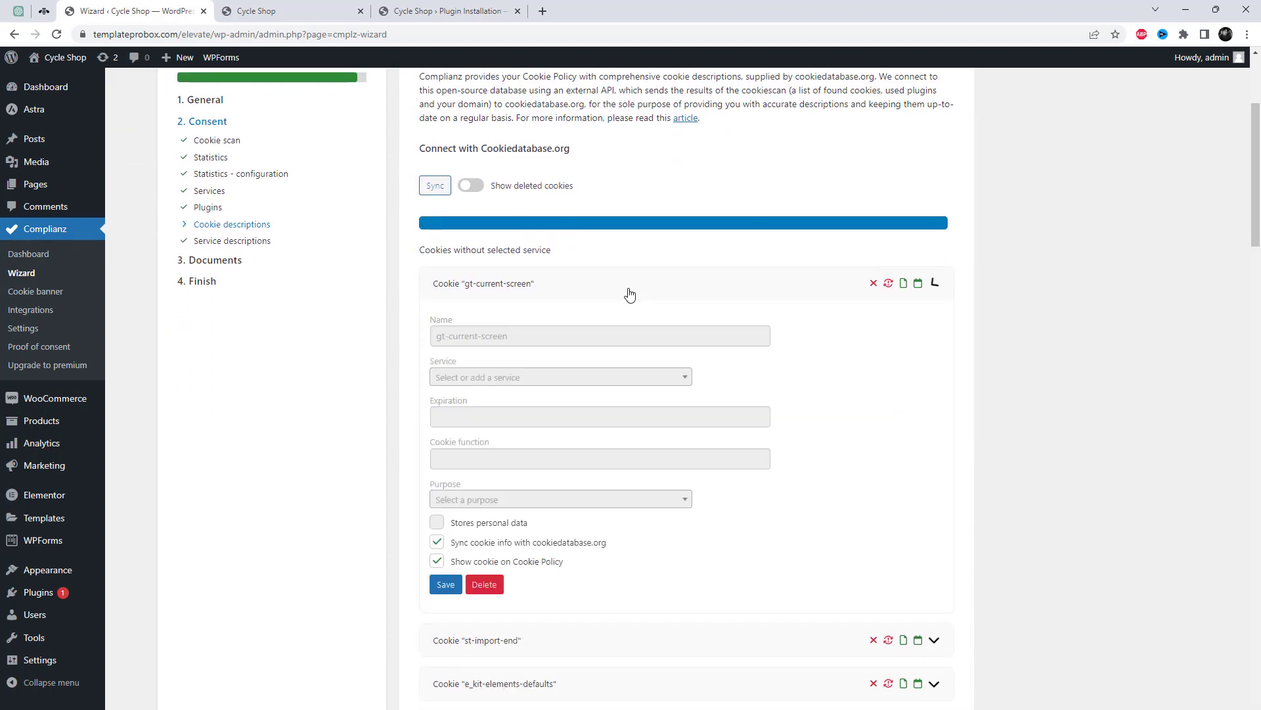
pyautogui.scroll(-2, 830, 450)
pyautogui.scroll(-2, 585, 413)
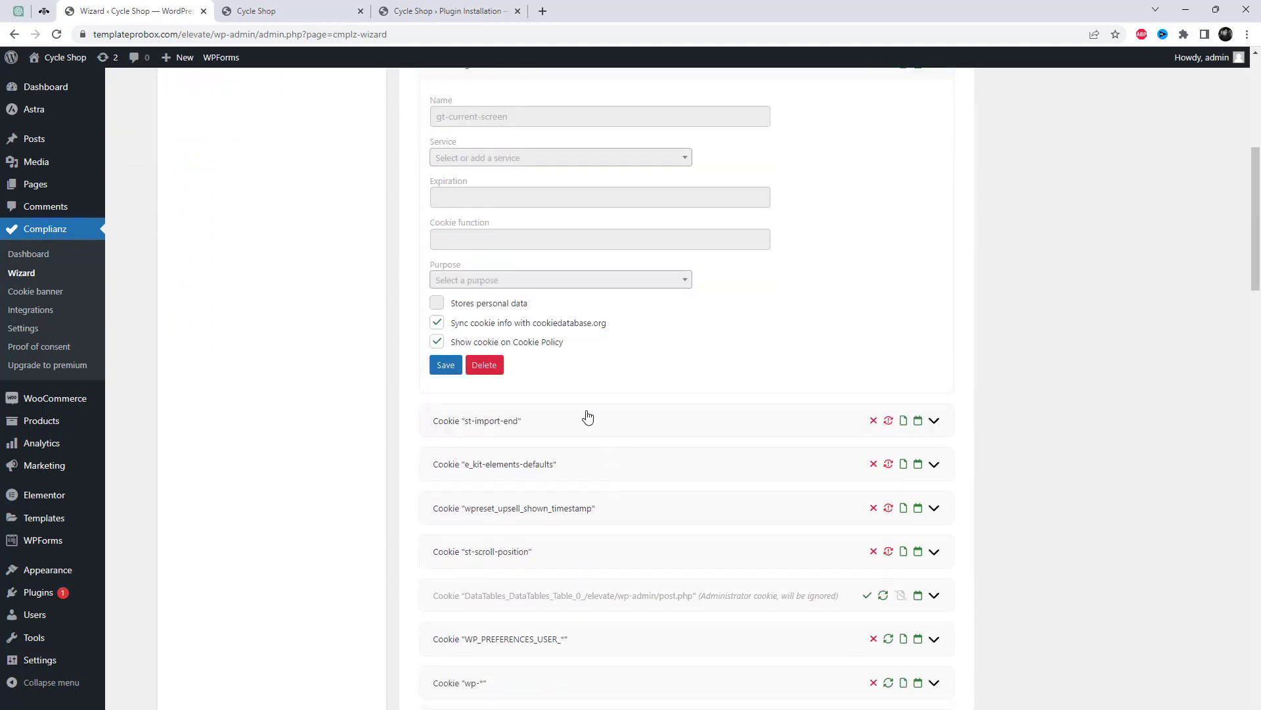
pyautogui.click(585, 414)
pyautogui.scroll(-2, 797, 518)
pyautogui.scroll(-15, 797, 518)
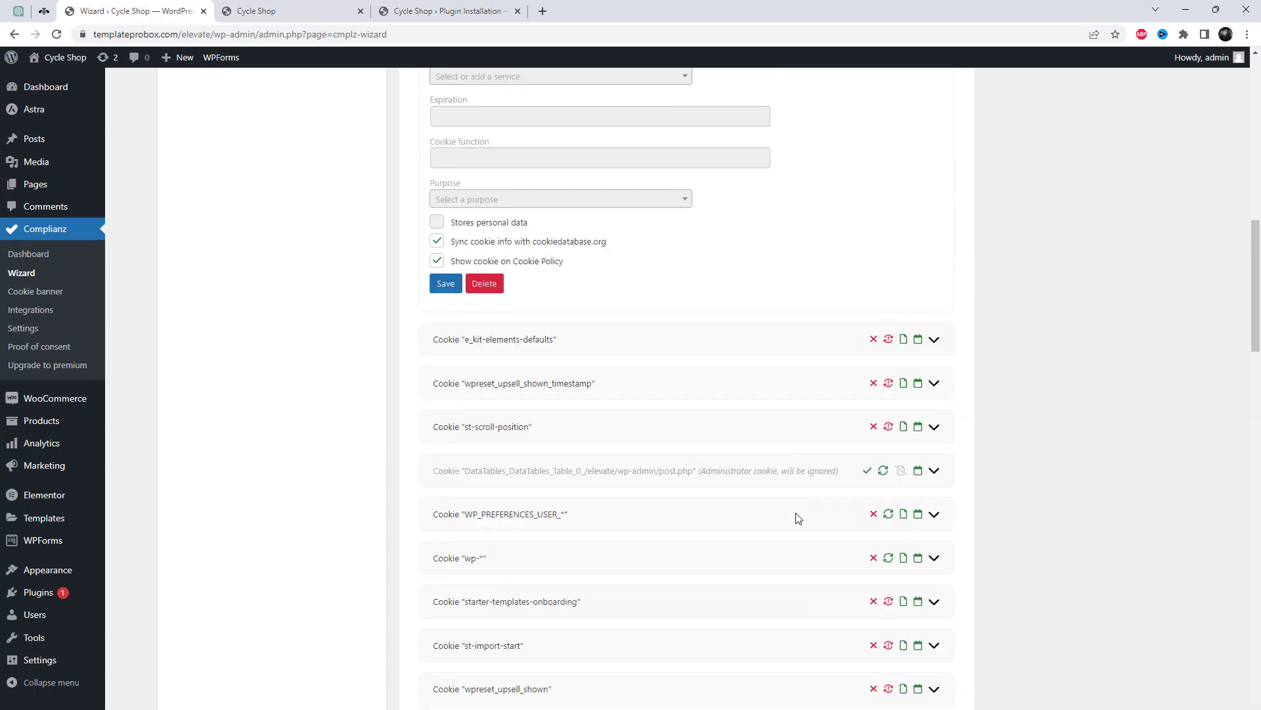
pyautogui.scroll(-15, 869, 599)
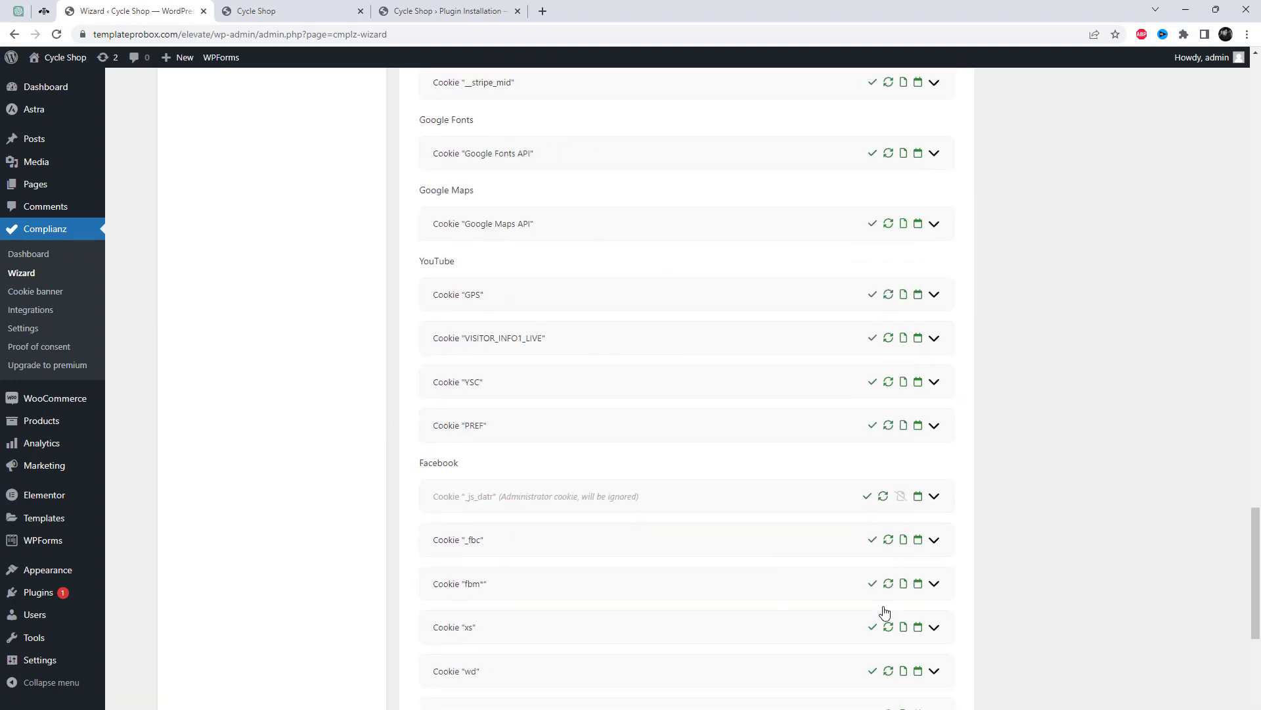
pyautogui.click(910, 701)
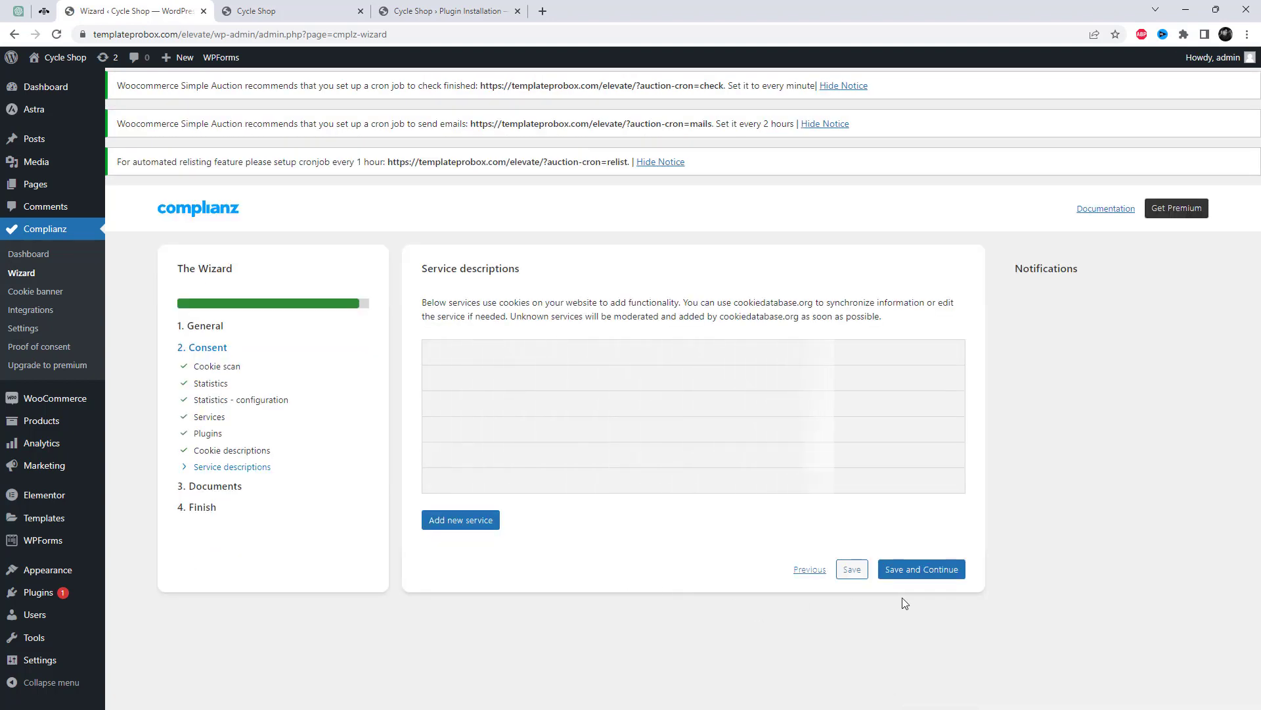
# Review the Facebook service details and save the Service descriptions step.
pyautogui.scroll(-3, 984, 573)
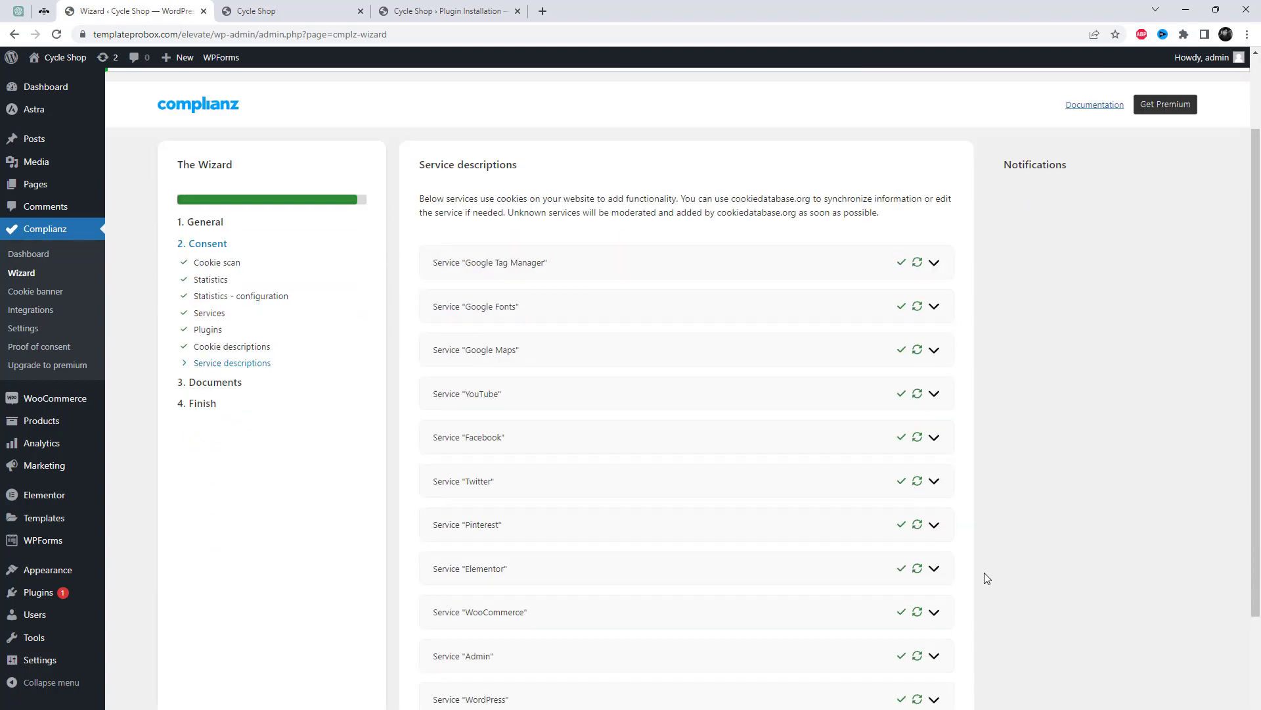
pyautogui.click(935, 323)
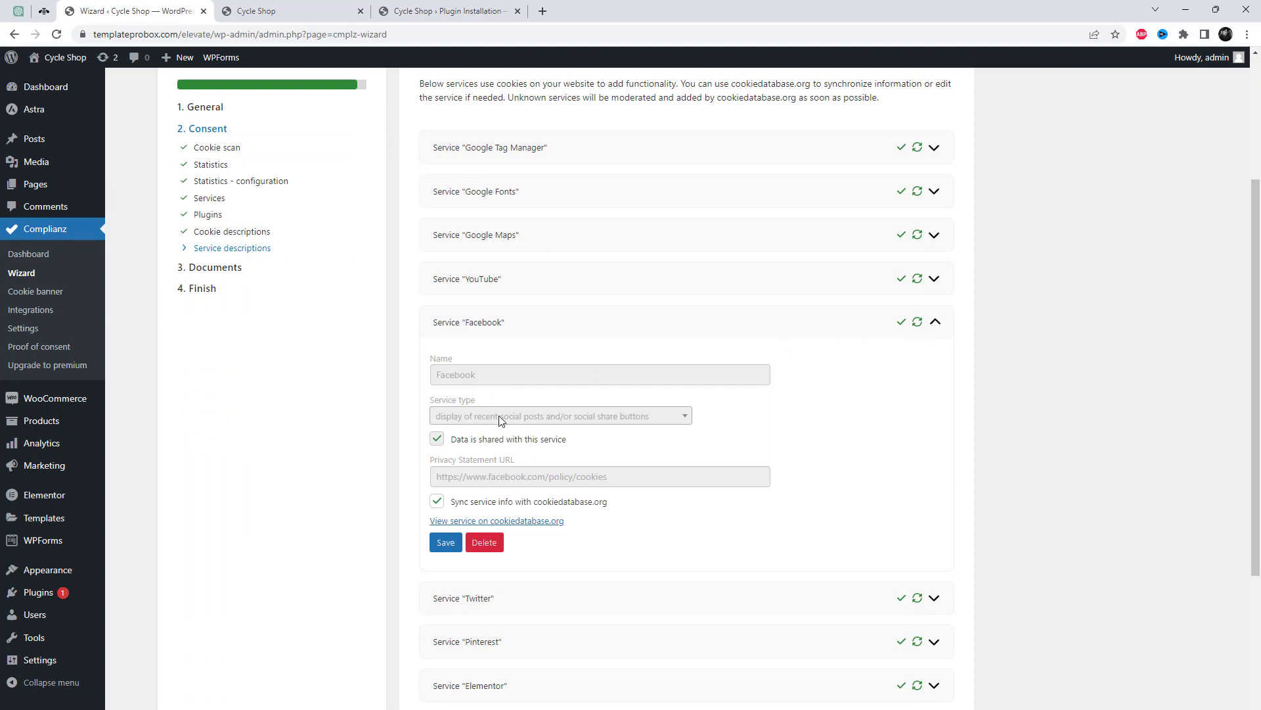
pyautogui.click(936, 322)
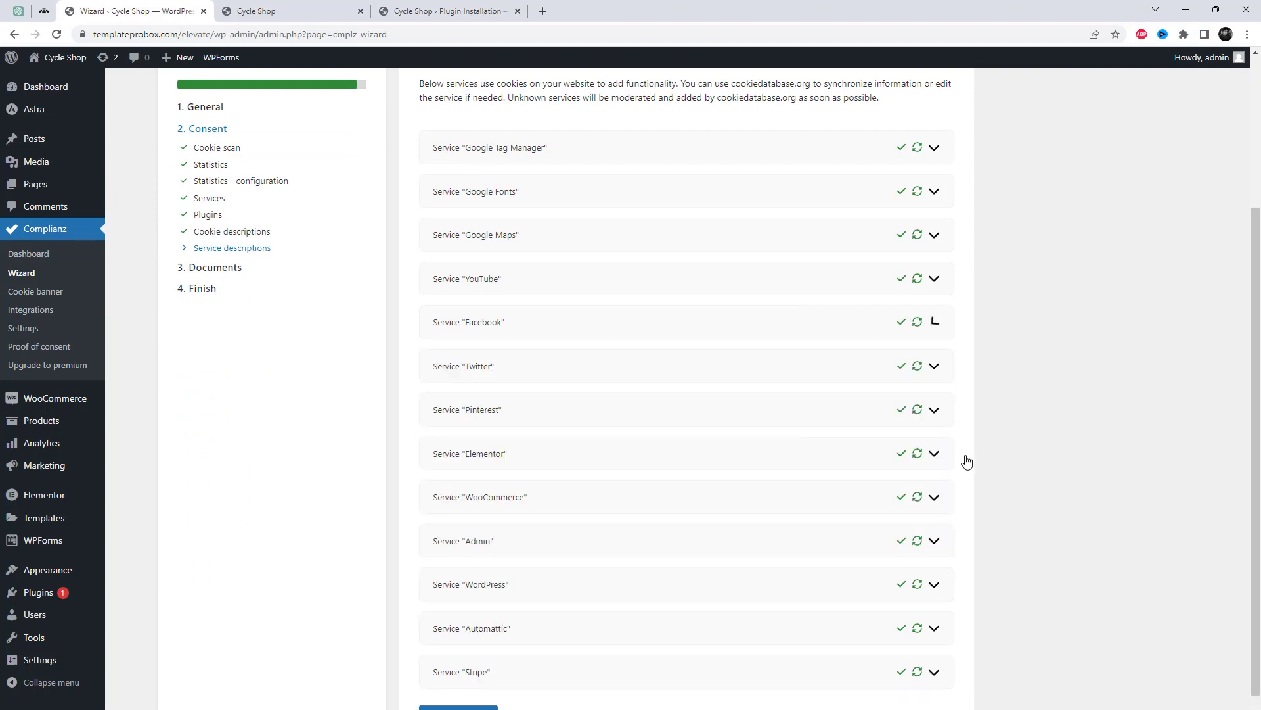
pyautogui.scroll(-2, 961, 690)
pyautogui.click(920, 691)
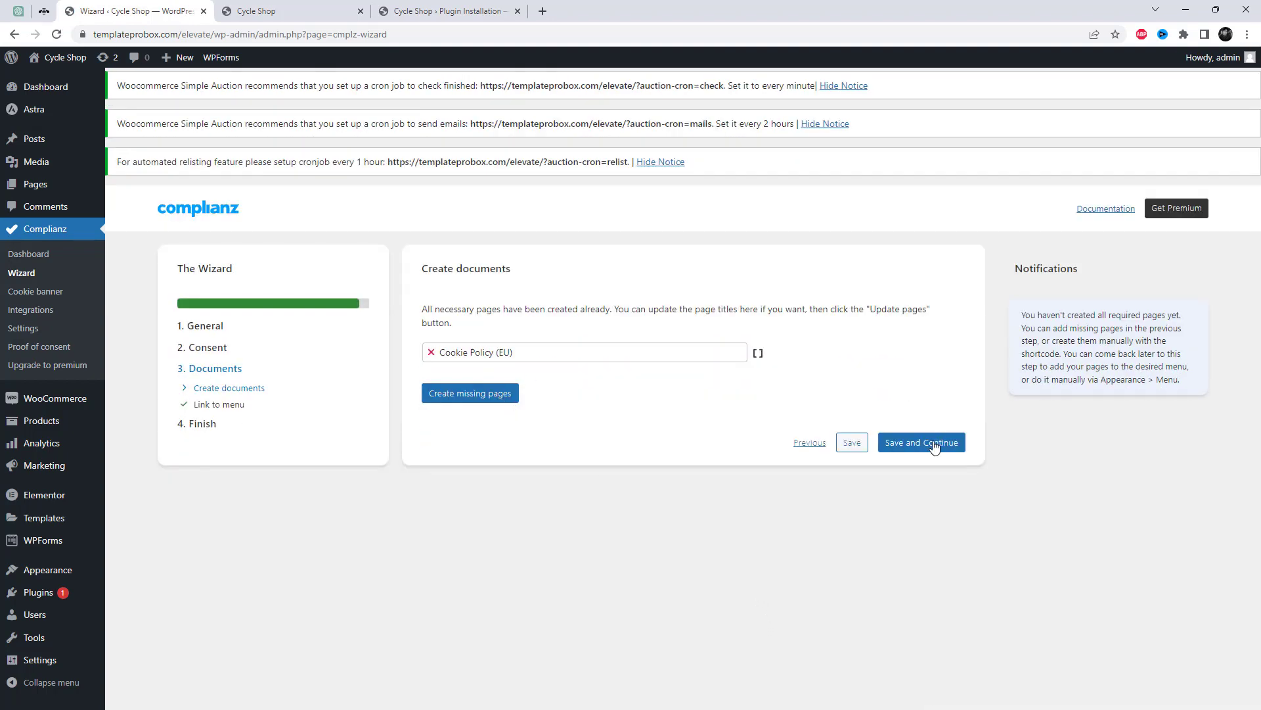
# Continue through Create documents and Link to menu, then finish with banner and blocker enabled.
pyautogui.click(933, 445)
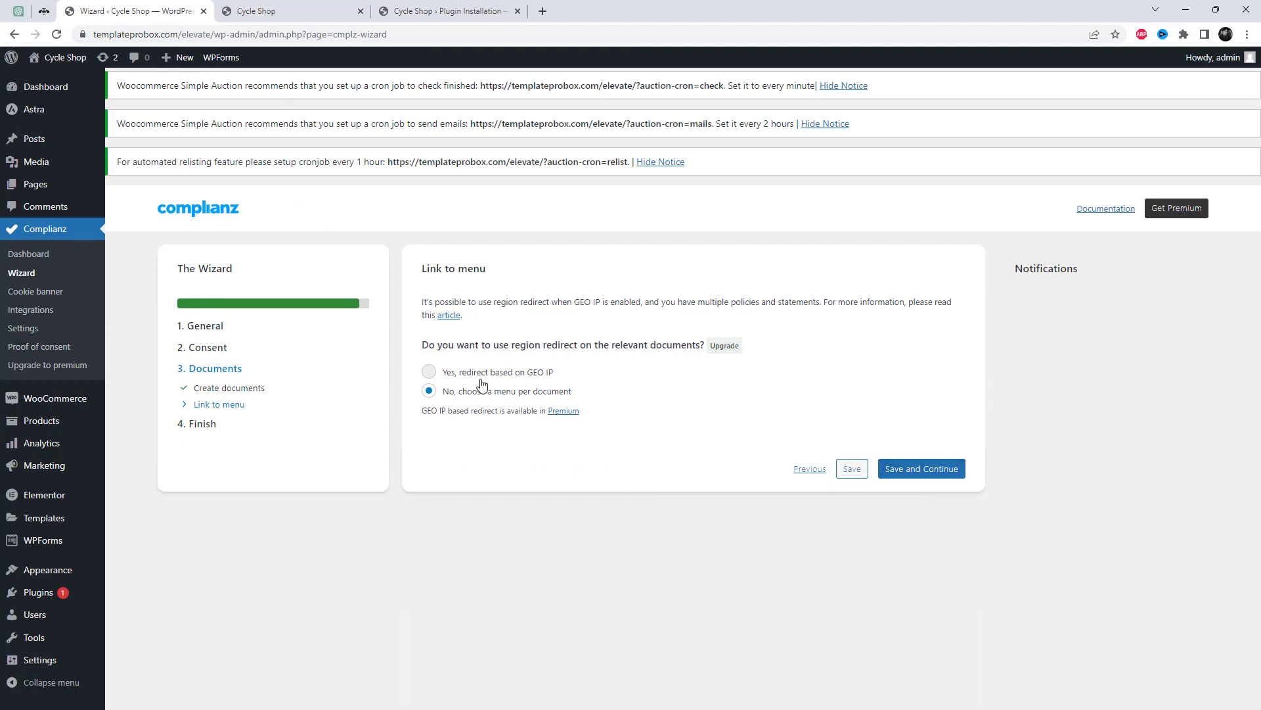
pyautogui.click(920, 470)
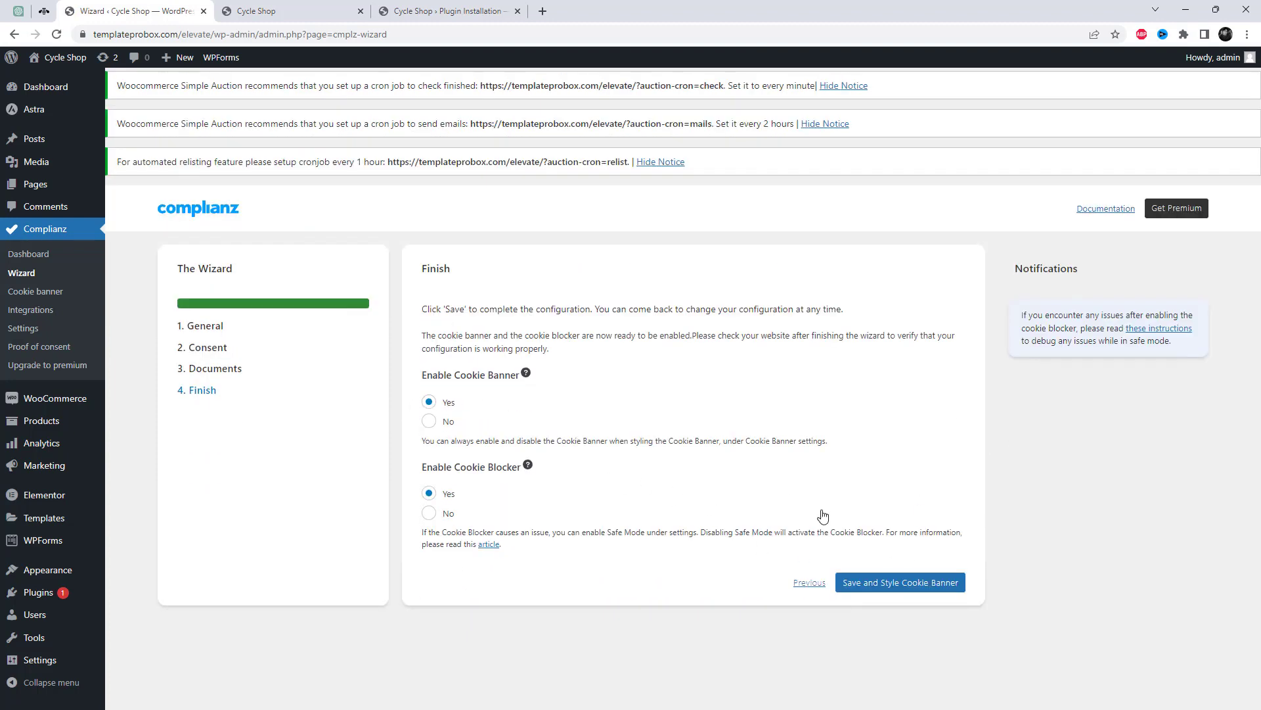
pyautogui.click(885, 580)
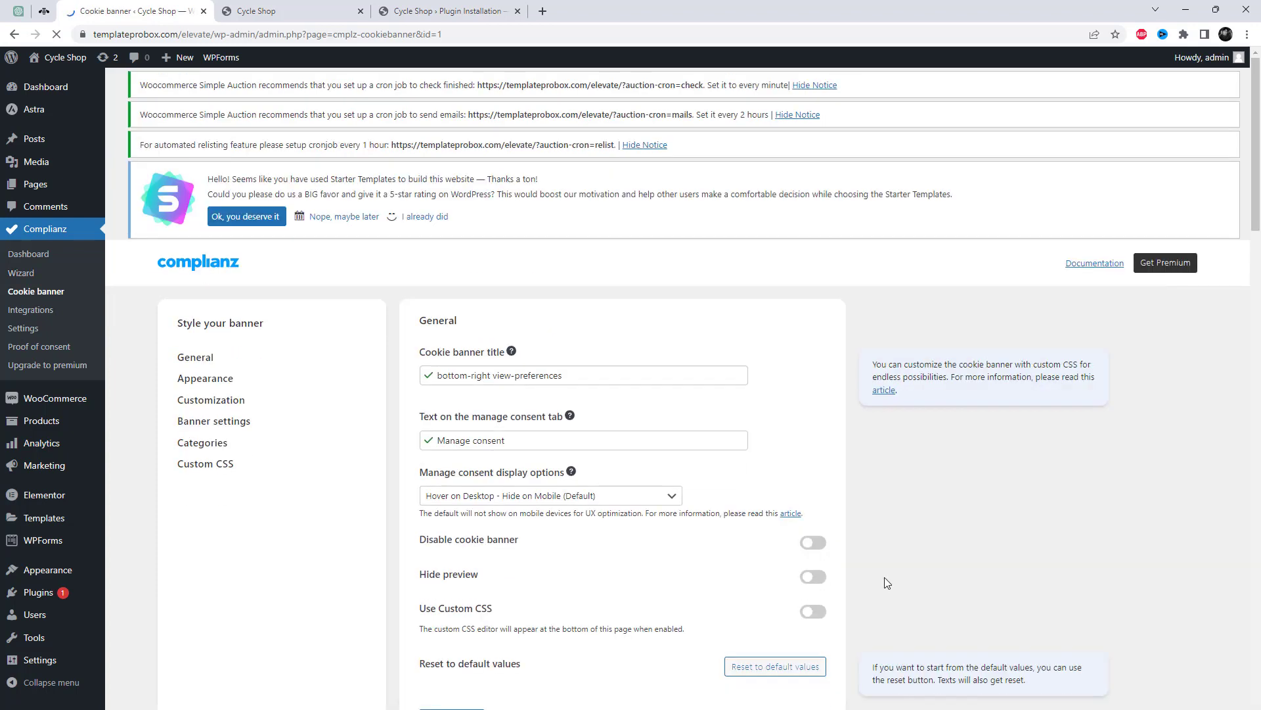
# In Appearance, set the banner Position to Center and the Animation to Fade.
pyautogui.scroll(-2, 838, 563)
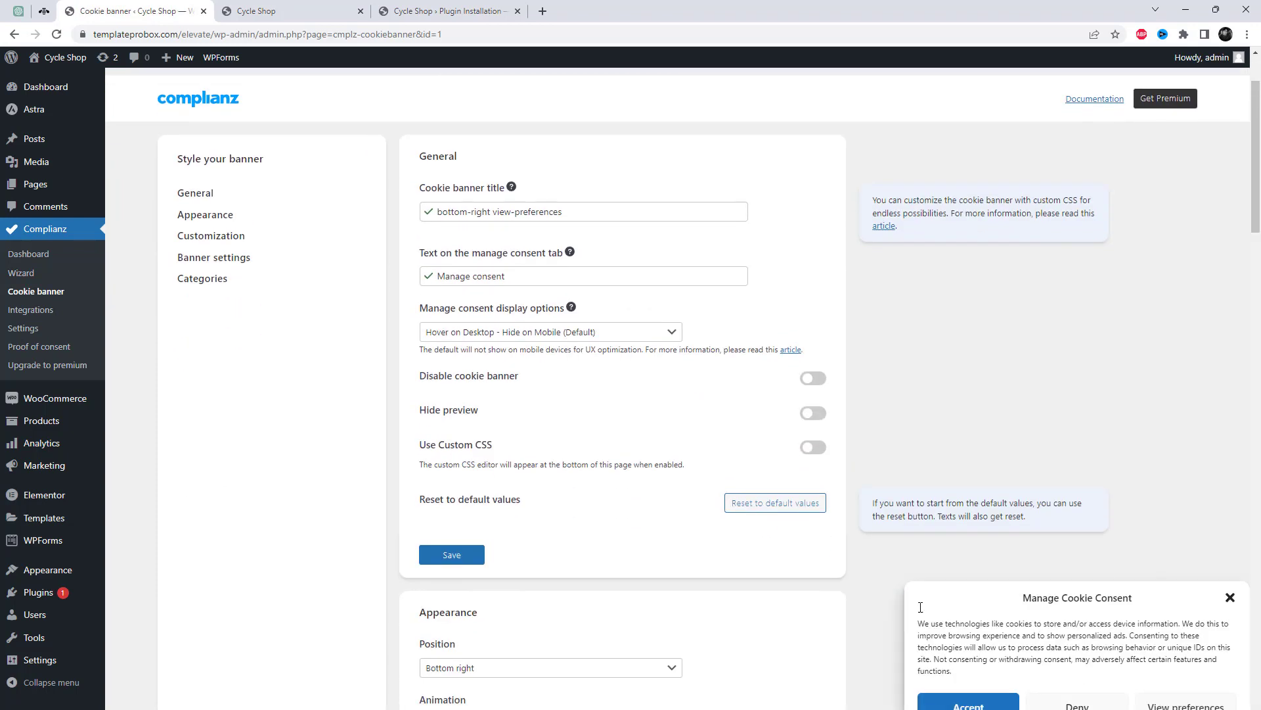
pyautogui.click(227, 215)
pyautogui.click(492, 269)
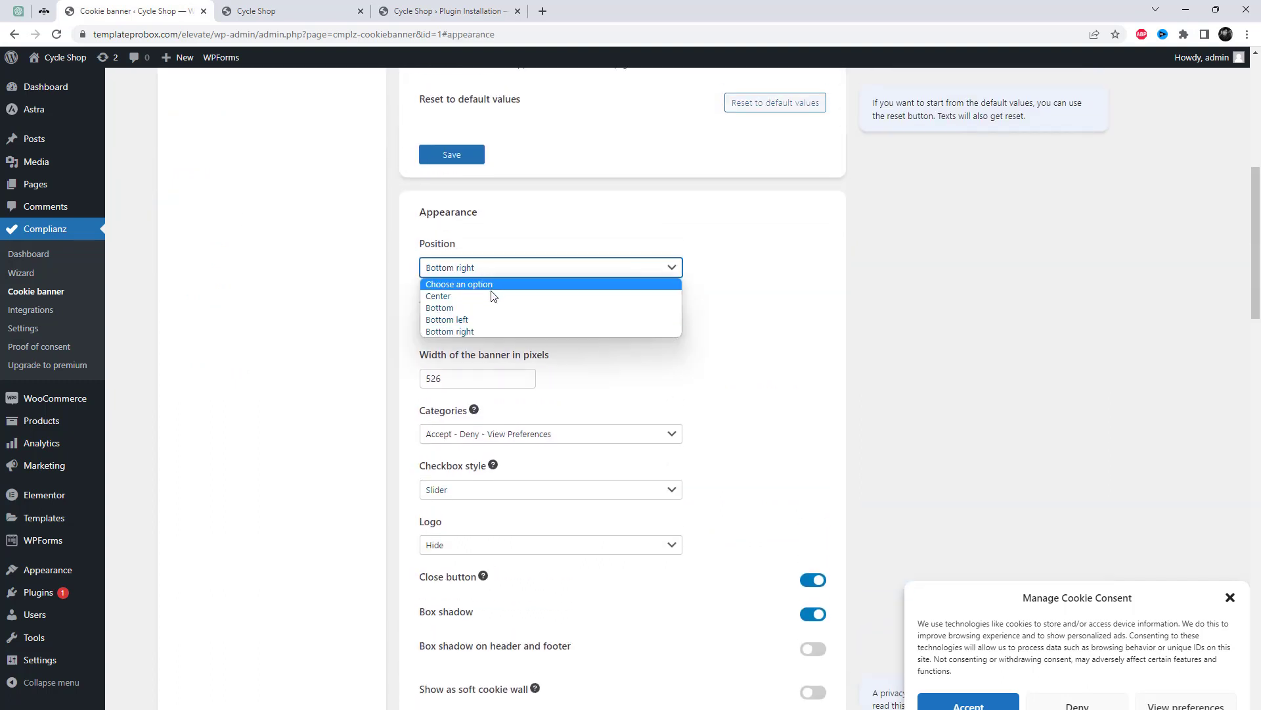
pyautogui.click(495, 296)
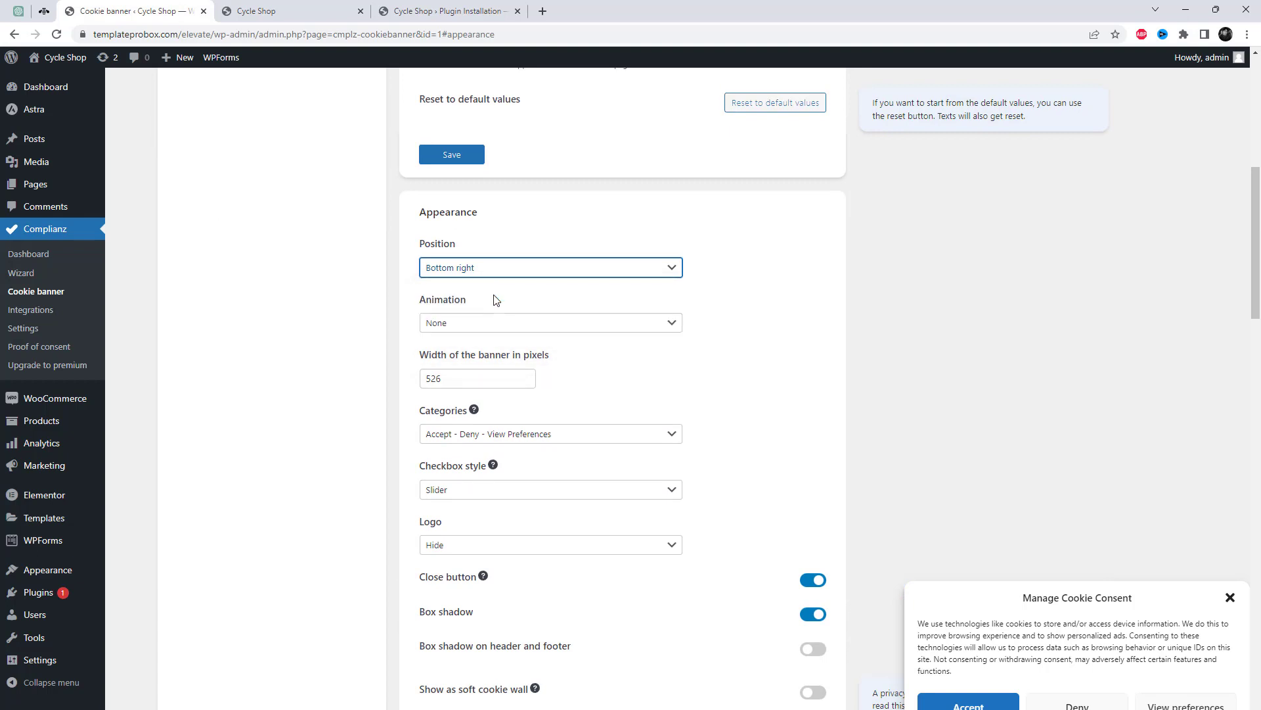
pyautogui.scroll(3, 667, 408)
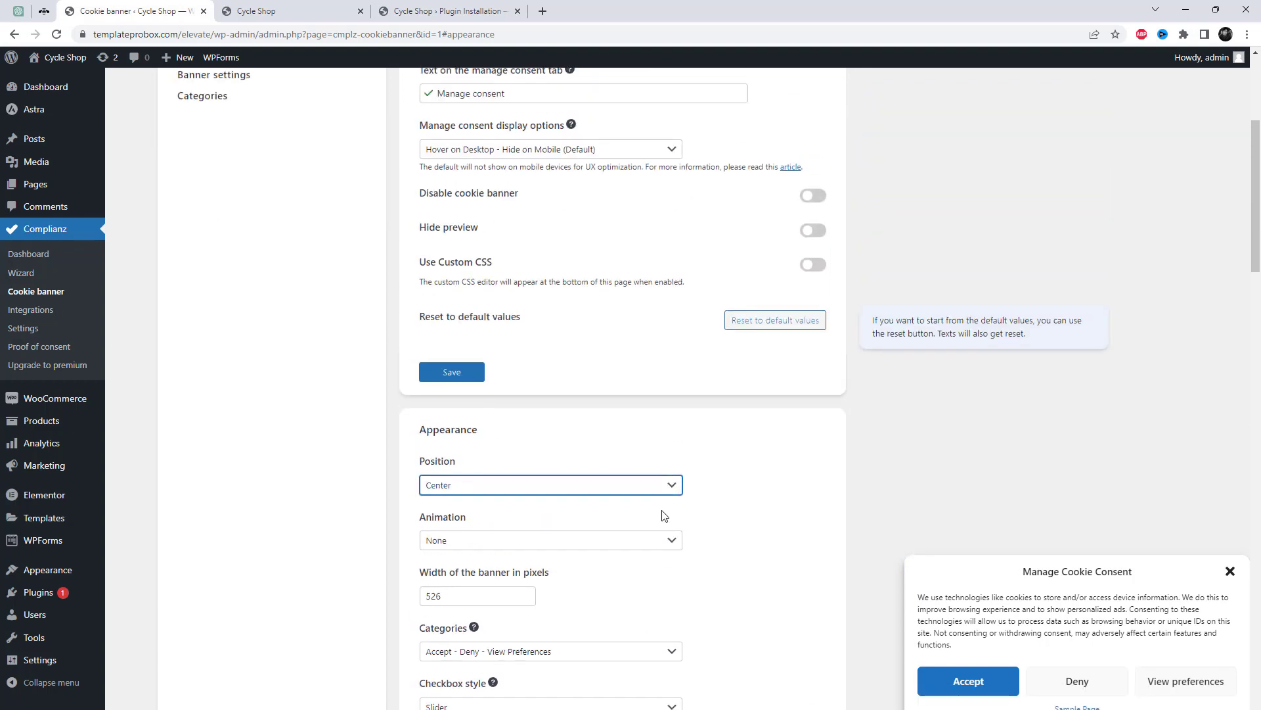
pyautogui.scroll(-2, 664, 515)
pyautogui.click(547, 434)
pyautogui.click(521, 473)
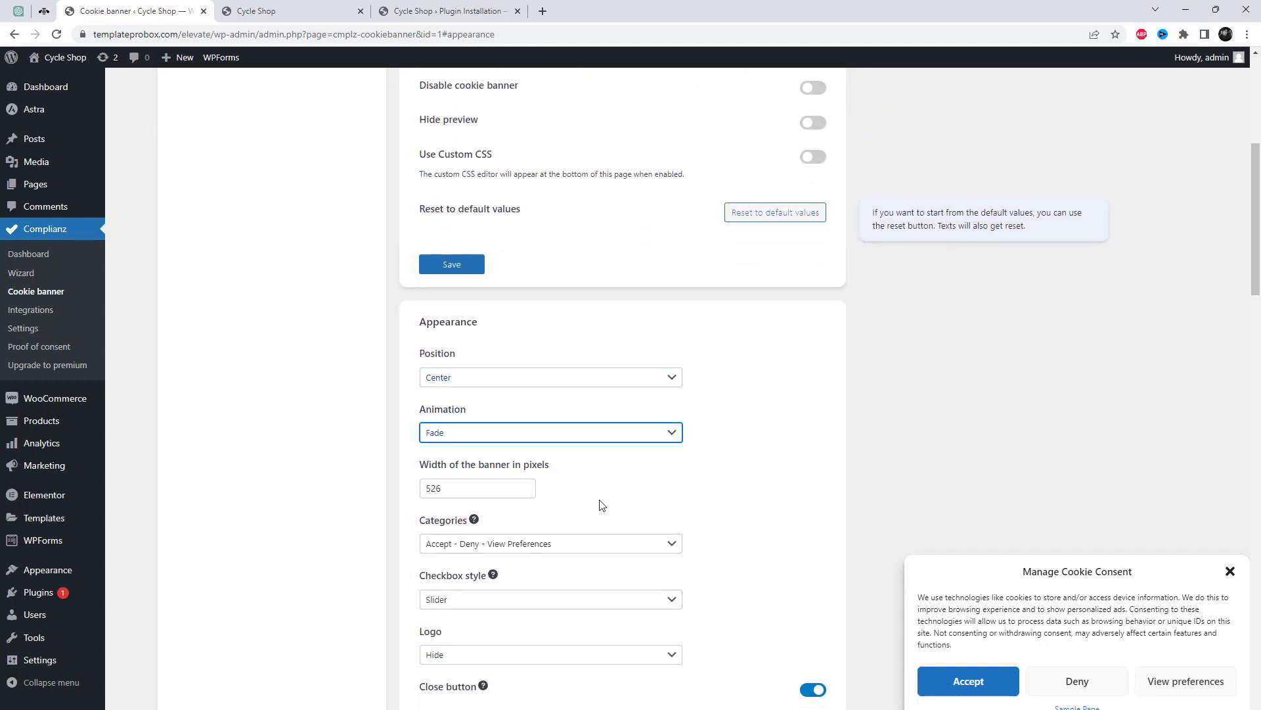
# Switch the checkbox style to Classic, then set it back to Slider.
pyautogui.scroll(3, 648, 518)
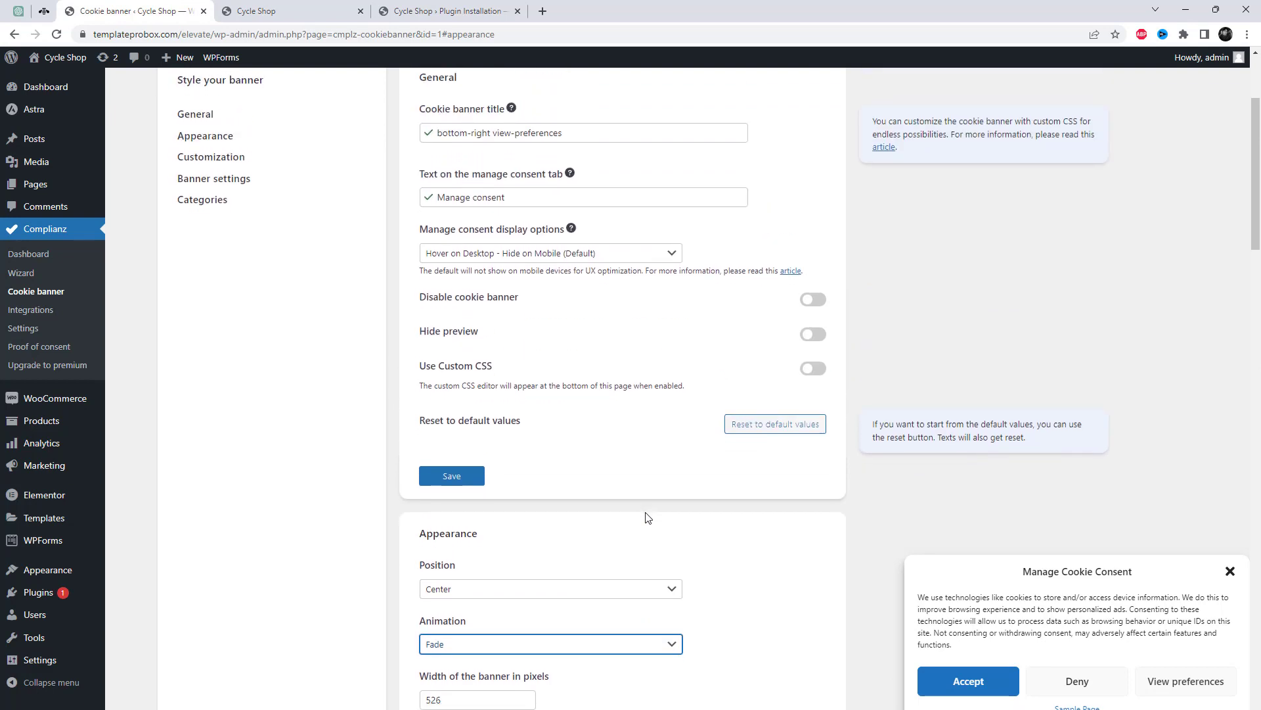
pyautogui.scroll(-4, 710, 539)
pyautogui.scroll(-5, 709, 540)
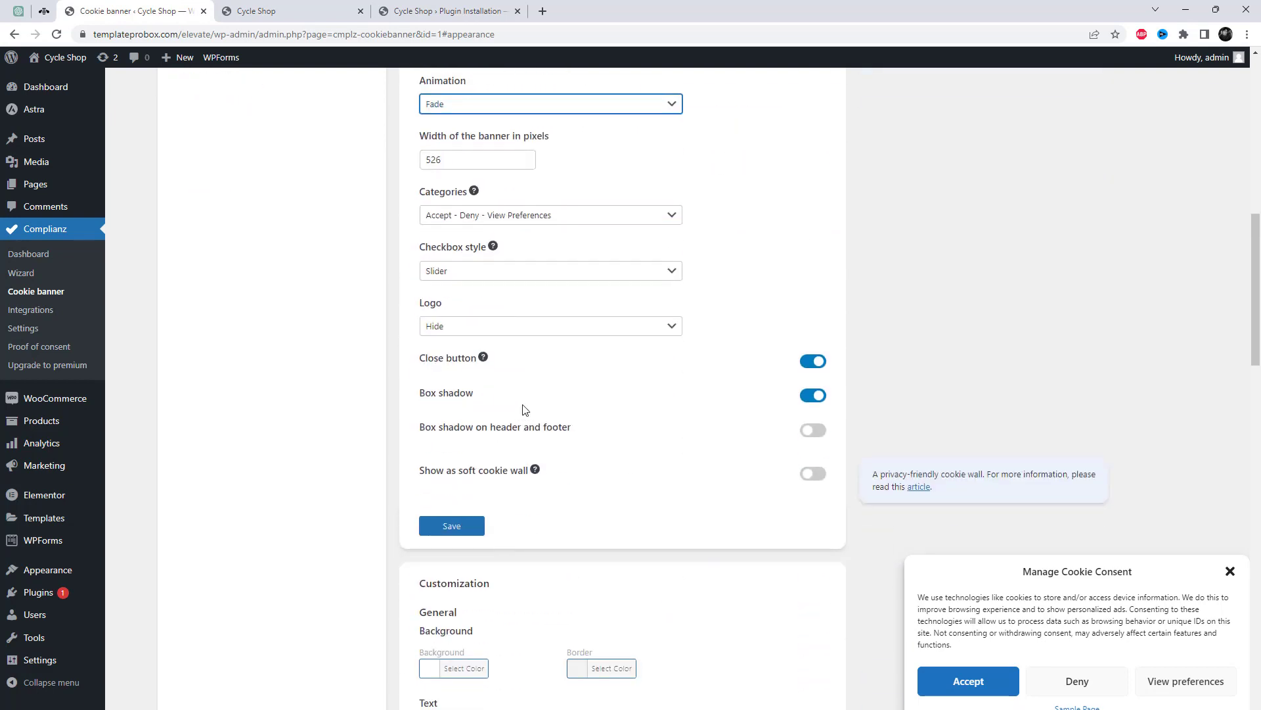
pyautogui.click(507, 271)
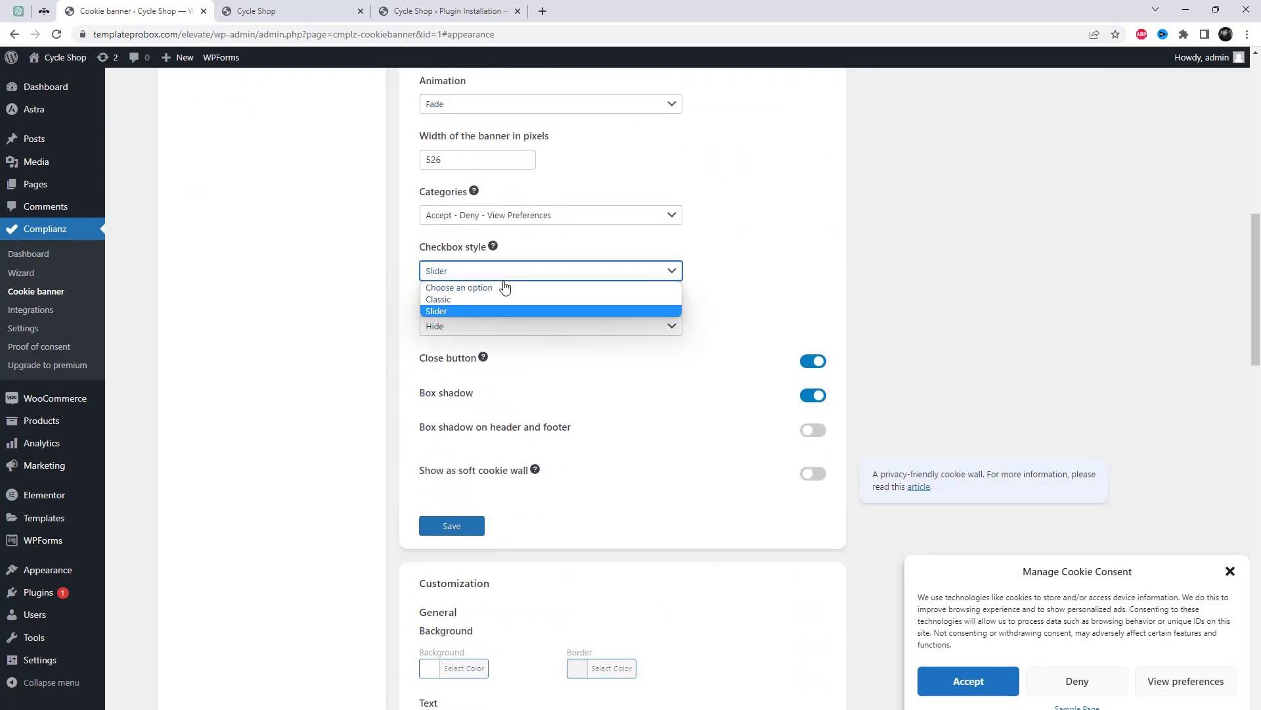
pyautogui.click(498, 297)
pyautogui.click(508, 271)
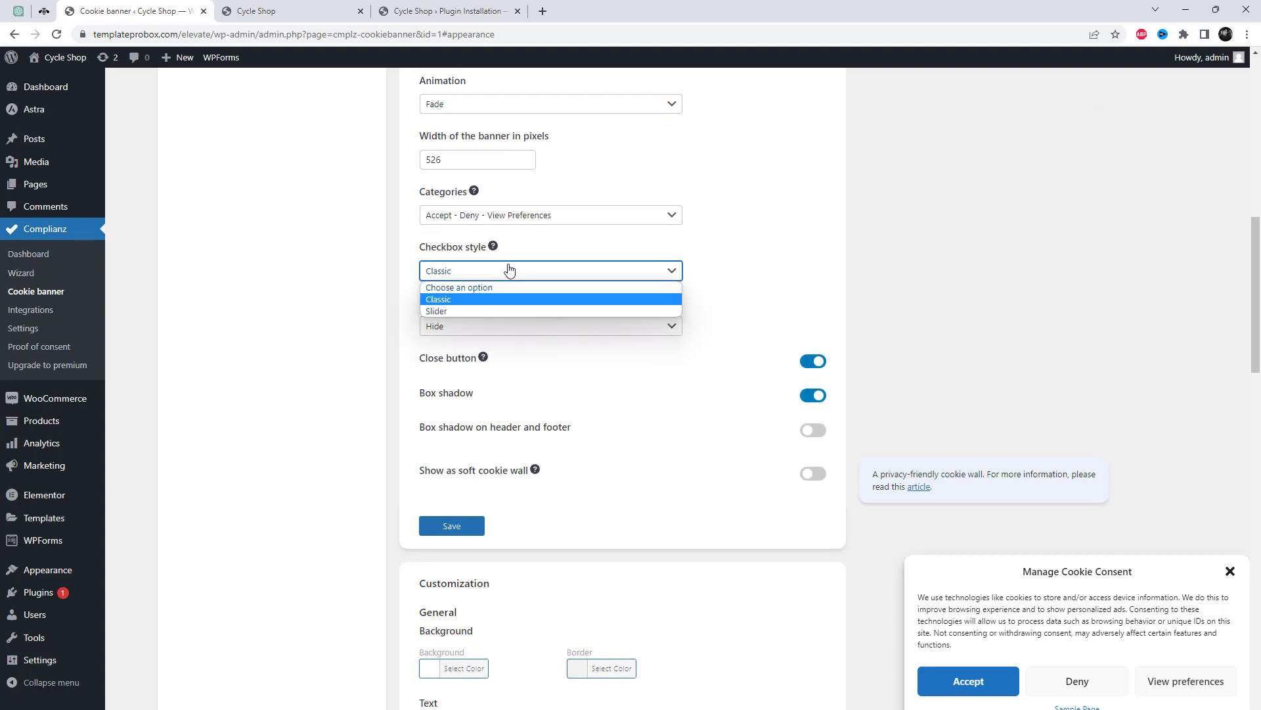
pyautogui.click(483, 312)
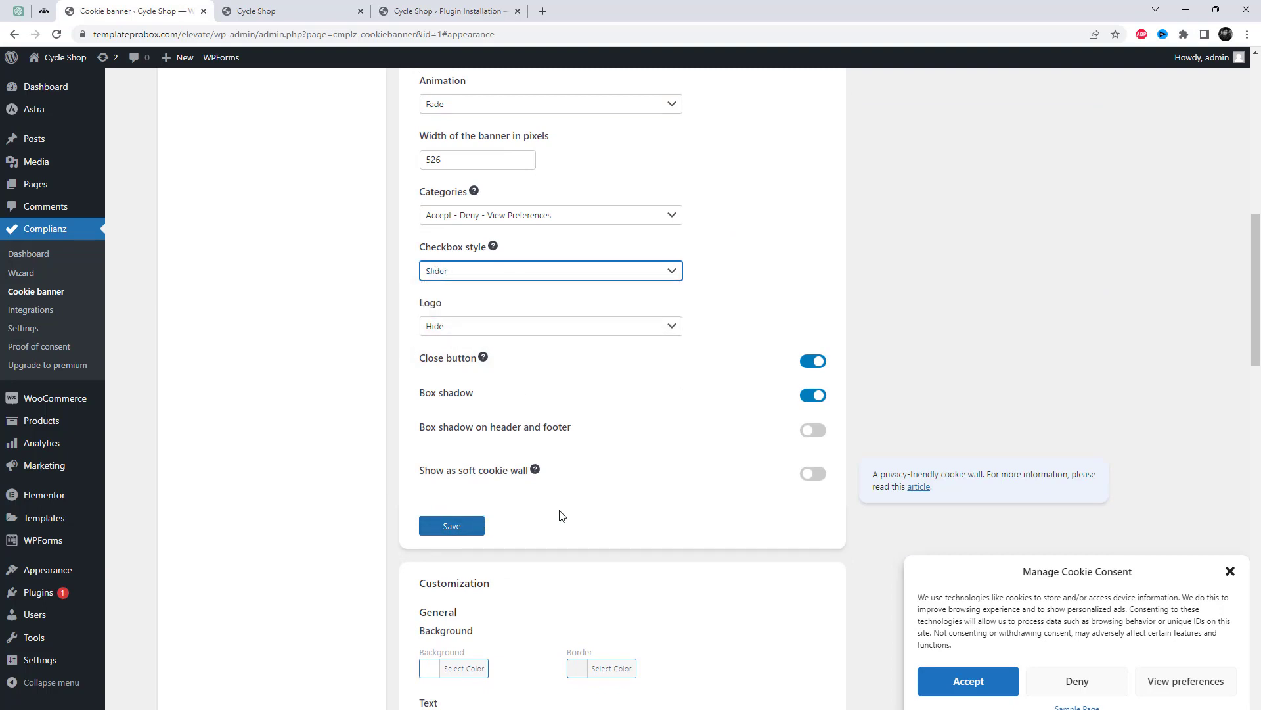
pyautogui.scroll(-3, 585, 522)
# Change the banner background colour to a pale grey.
pyautogui.click(441, 450)
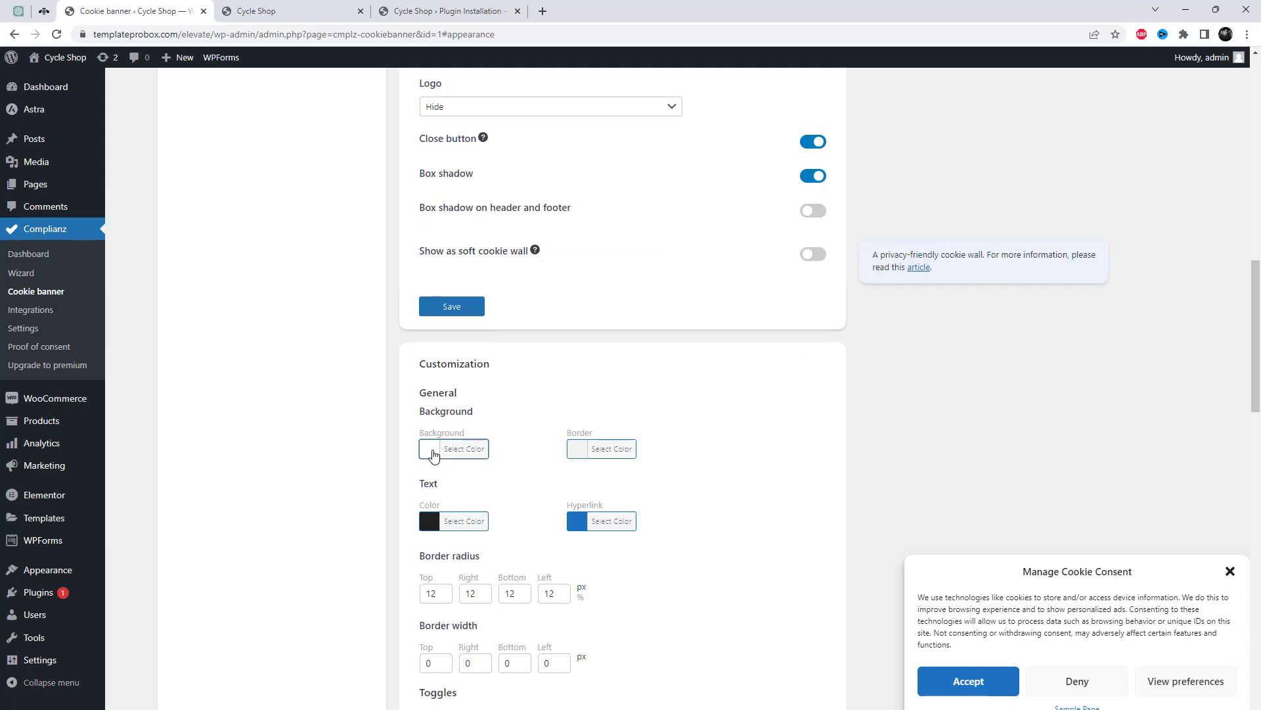
pyautogui.moveTo(471, 522); pyautogui.dragTo(508, 503)
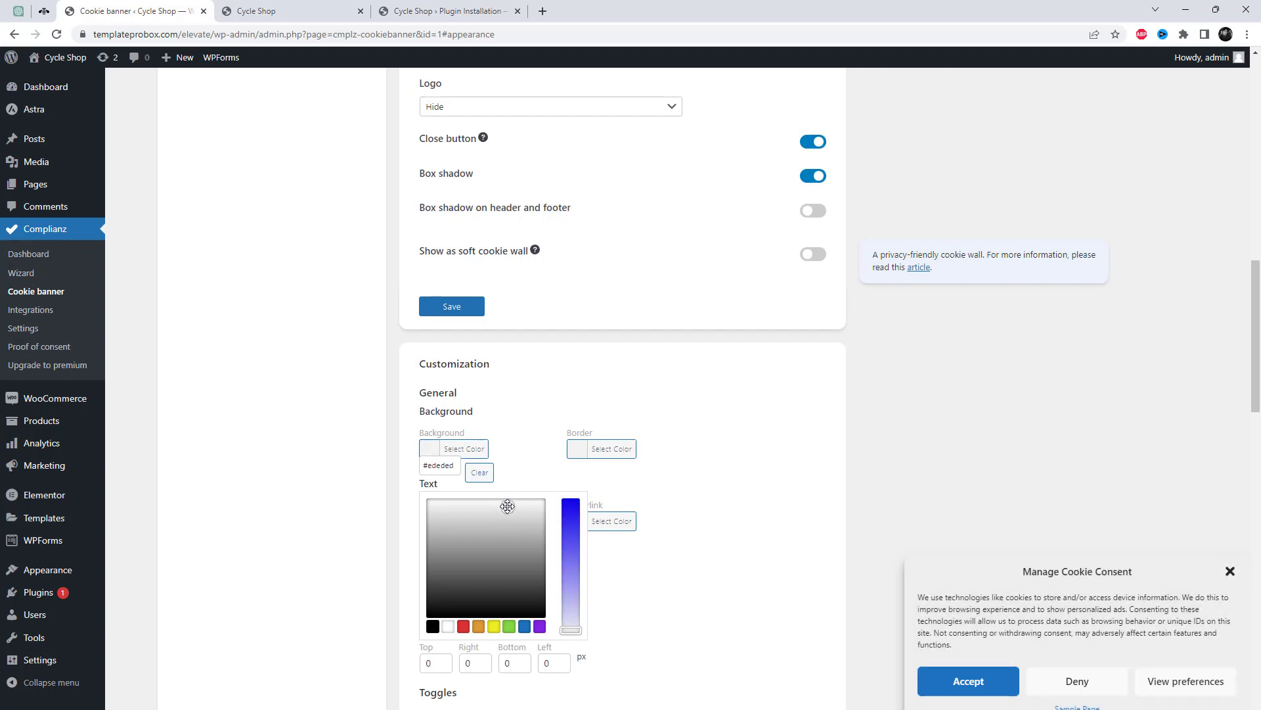
pyautogui.click(763, 497)
# Save the cookie banner settings under the Categories section.
pyautogui.scroll(-15, 763, 498)
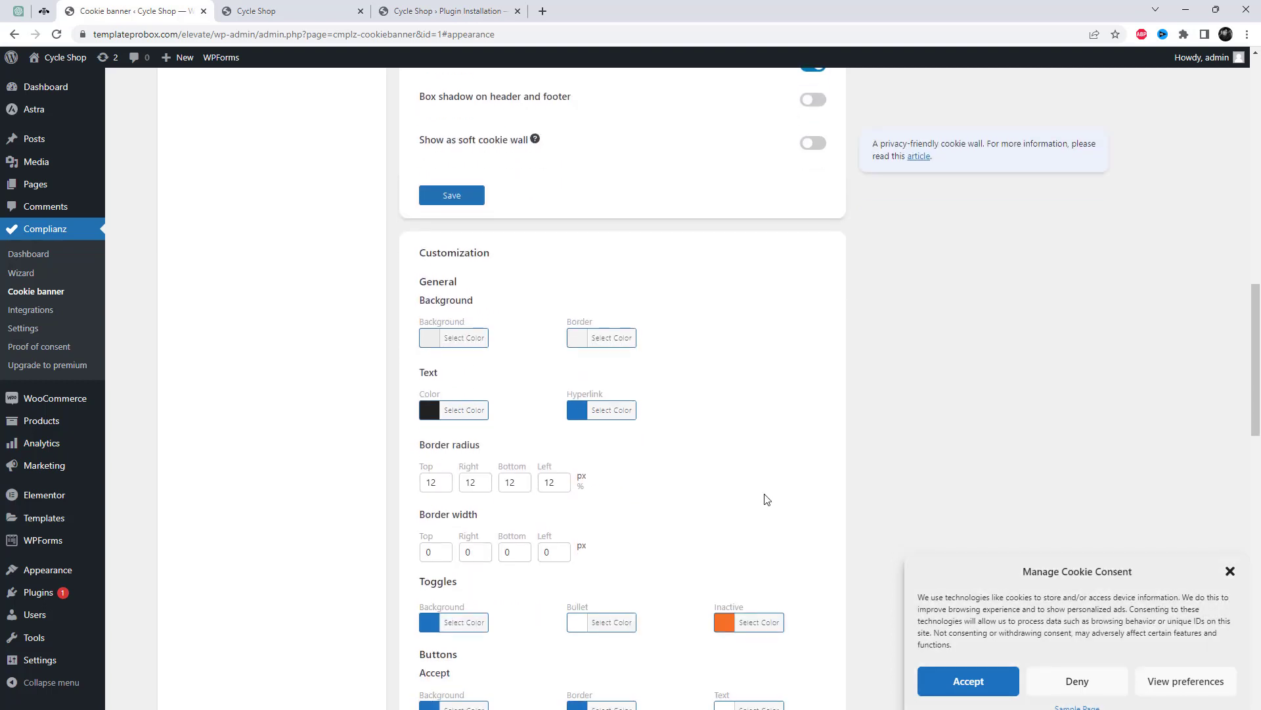
pyautogui.scroll(-5, 789, 541)
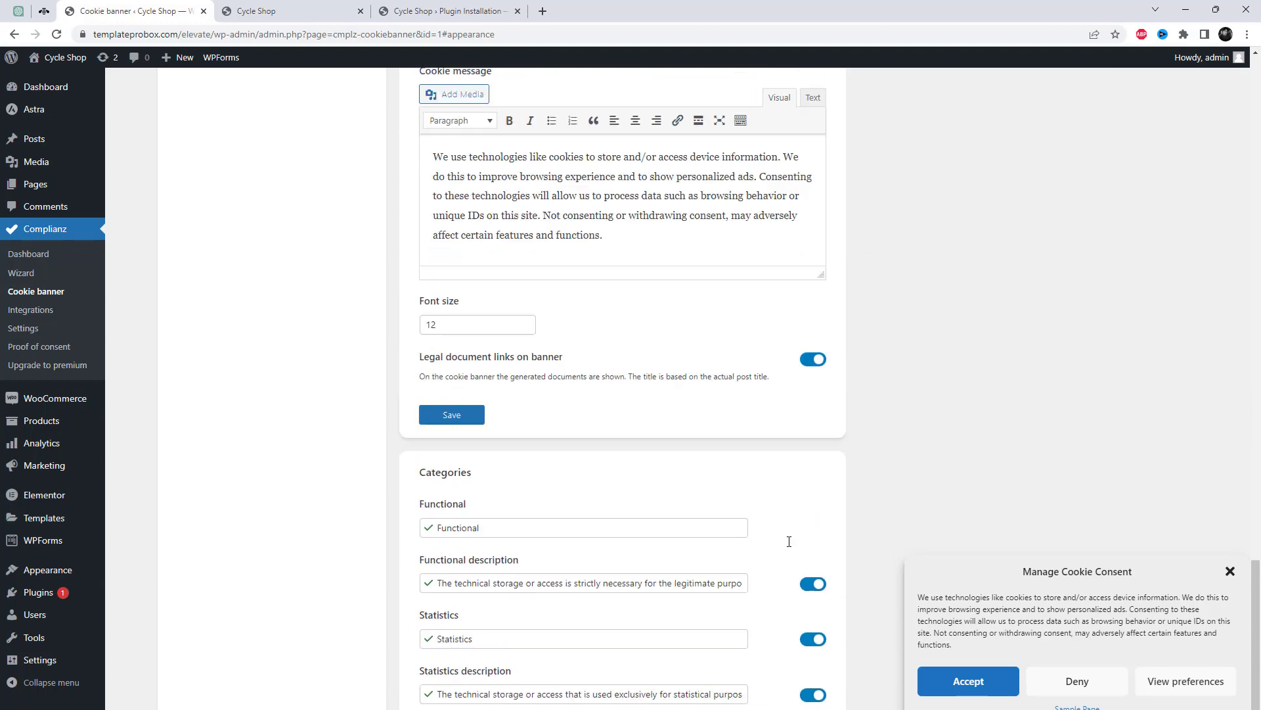
pyautogui.scroll(3, 789, 542)
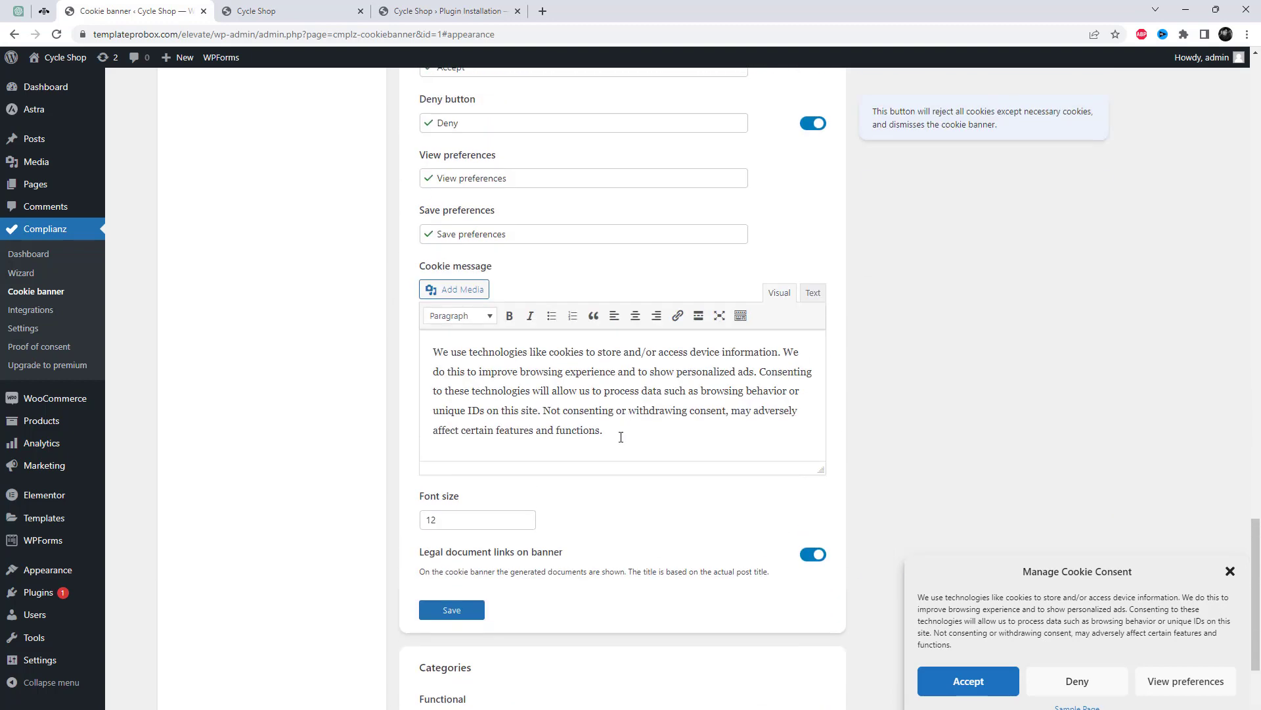
pyautogui.moveTo(621, 437); pyautogui.dragTo(438, 348)
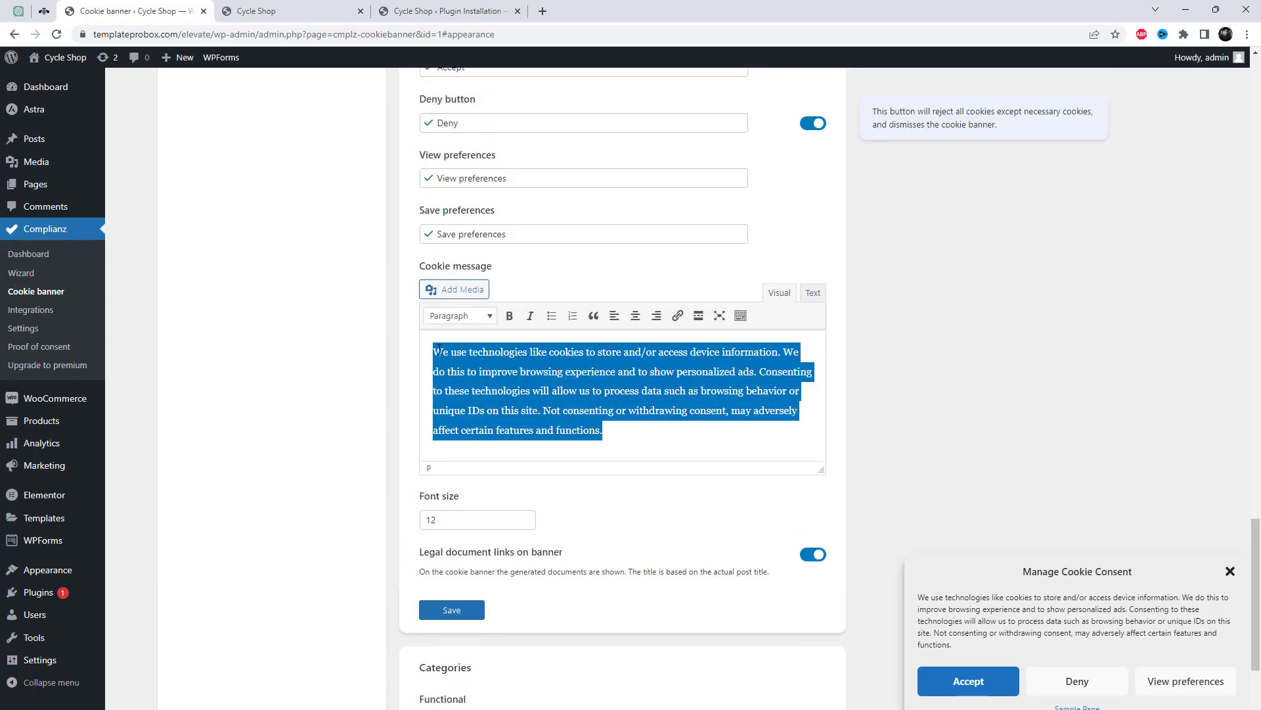
pyautogui.click(701, 452)
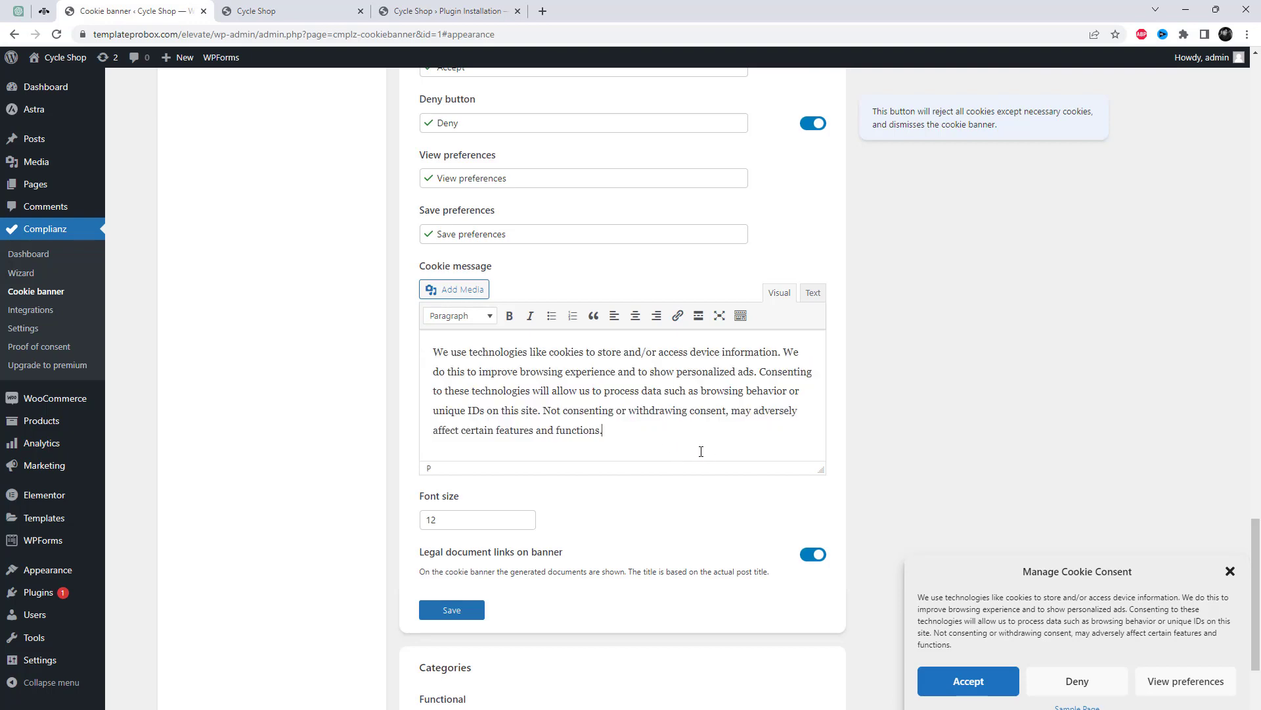
pyautogui.scroll(-5, 701, 451)
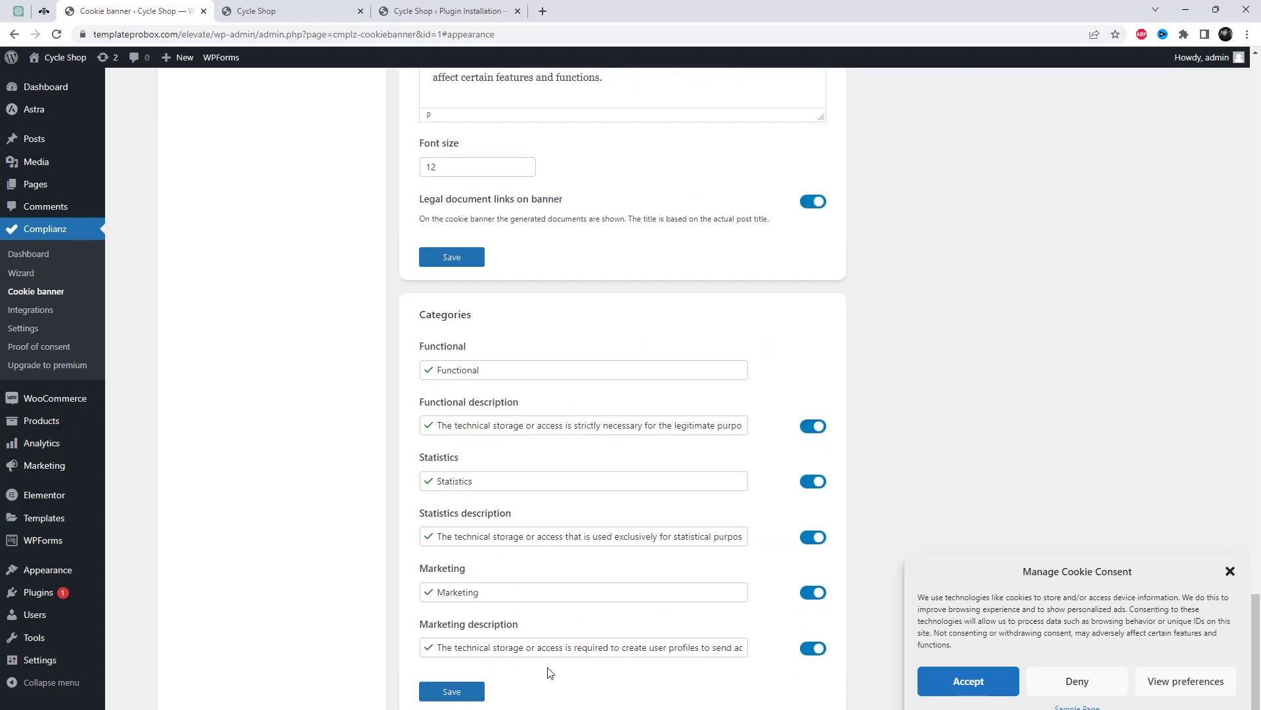
pyautogui.click(460, 694)
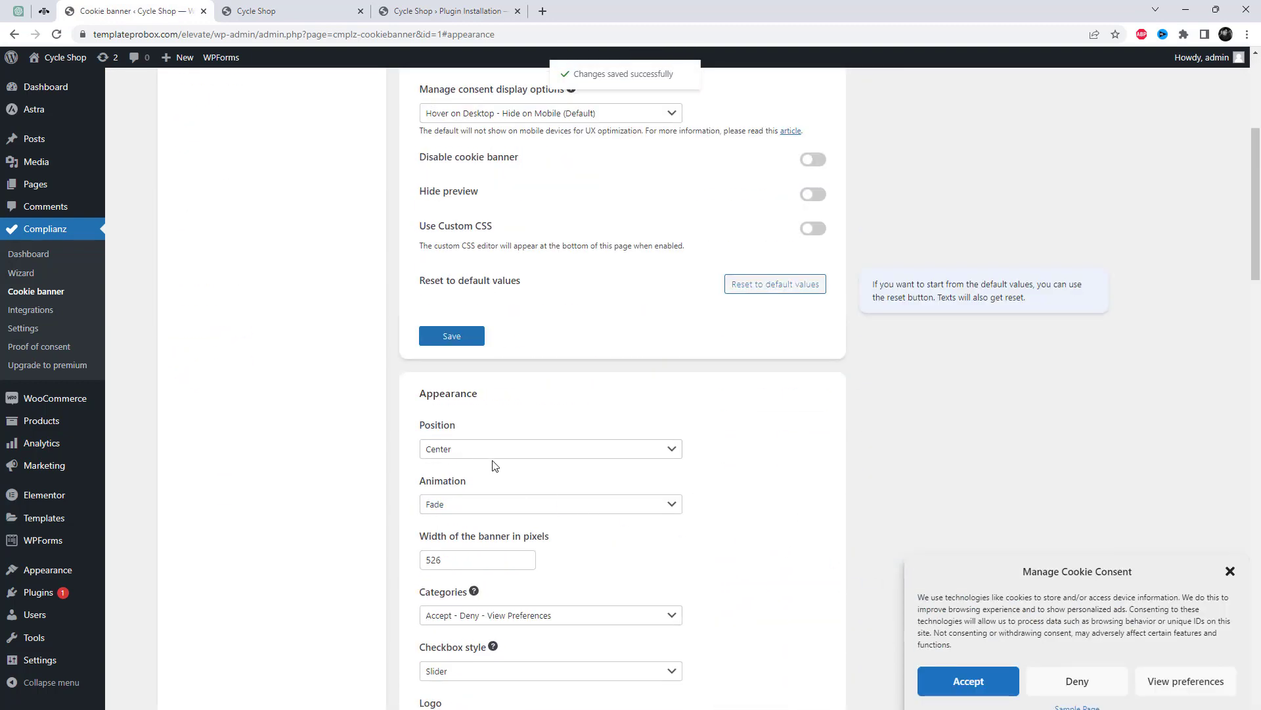
# Set the cookie banner Position to Bottom left.
pyautogui.click(496, 451)
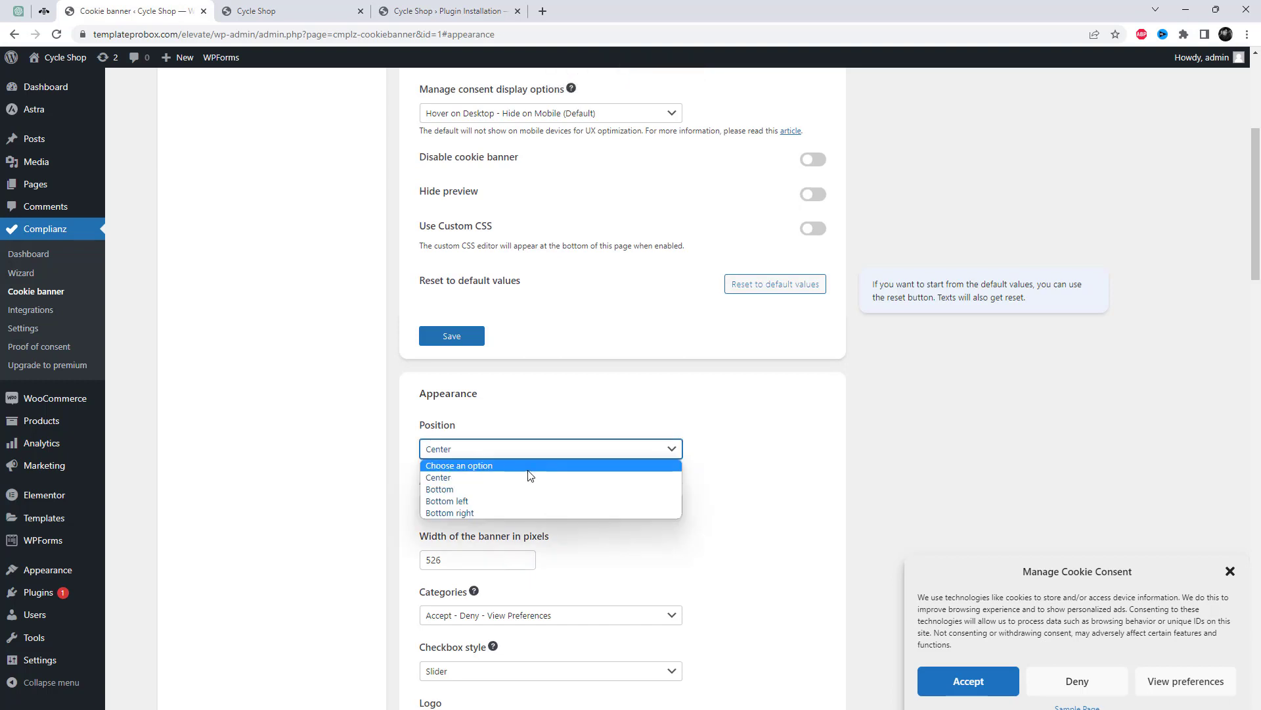
pyautogui.click(533, 501)
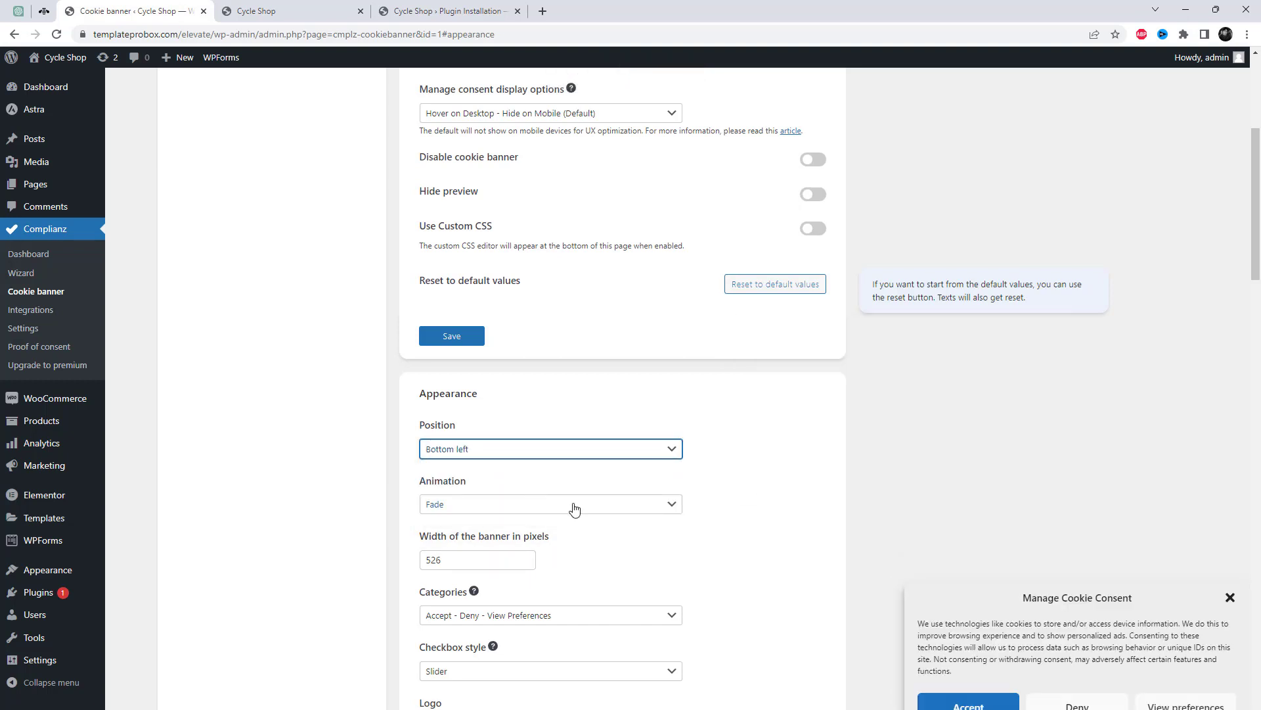
pyautogui.scroll(5, 574, 508)
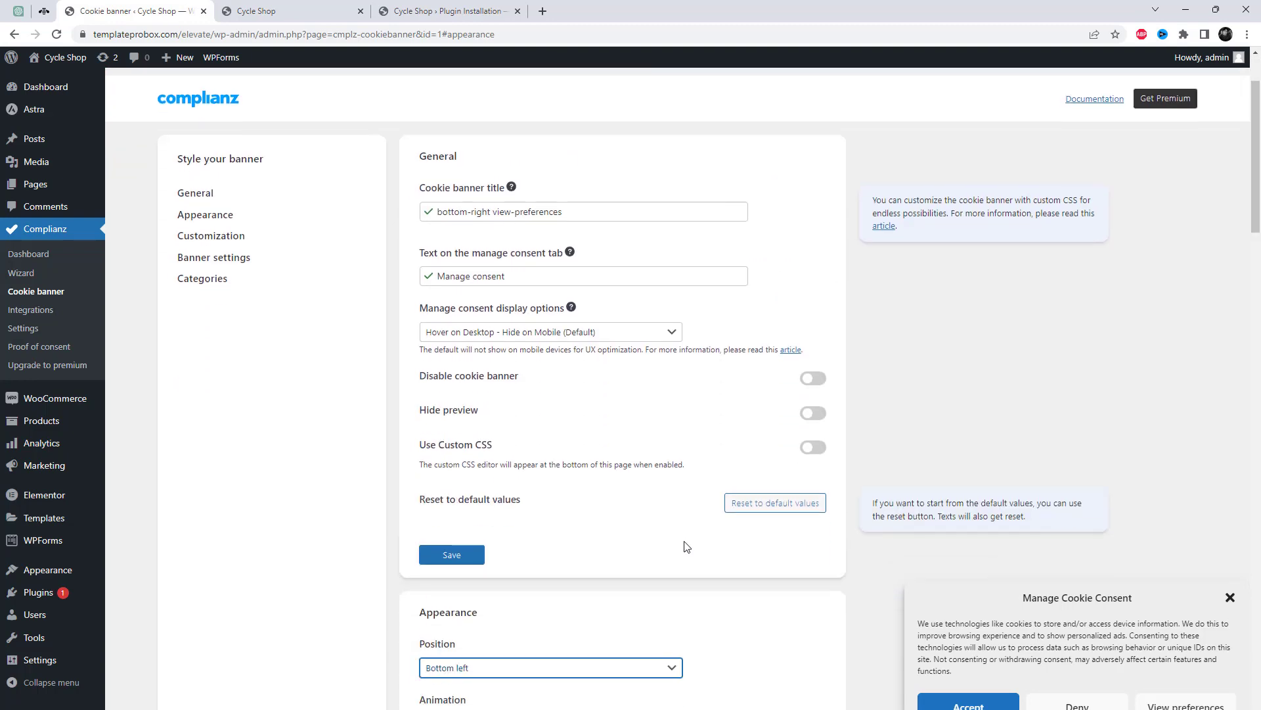
# In Banner settings, toggle the Title and Deny button off and back on.
pyautogui.click(223, 238)
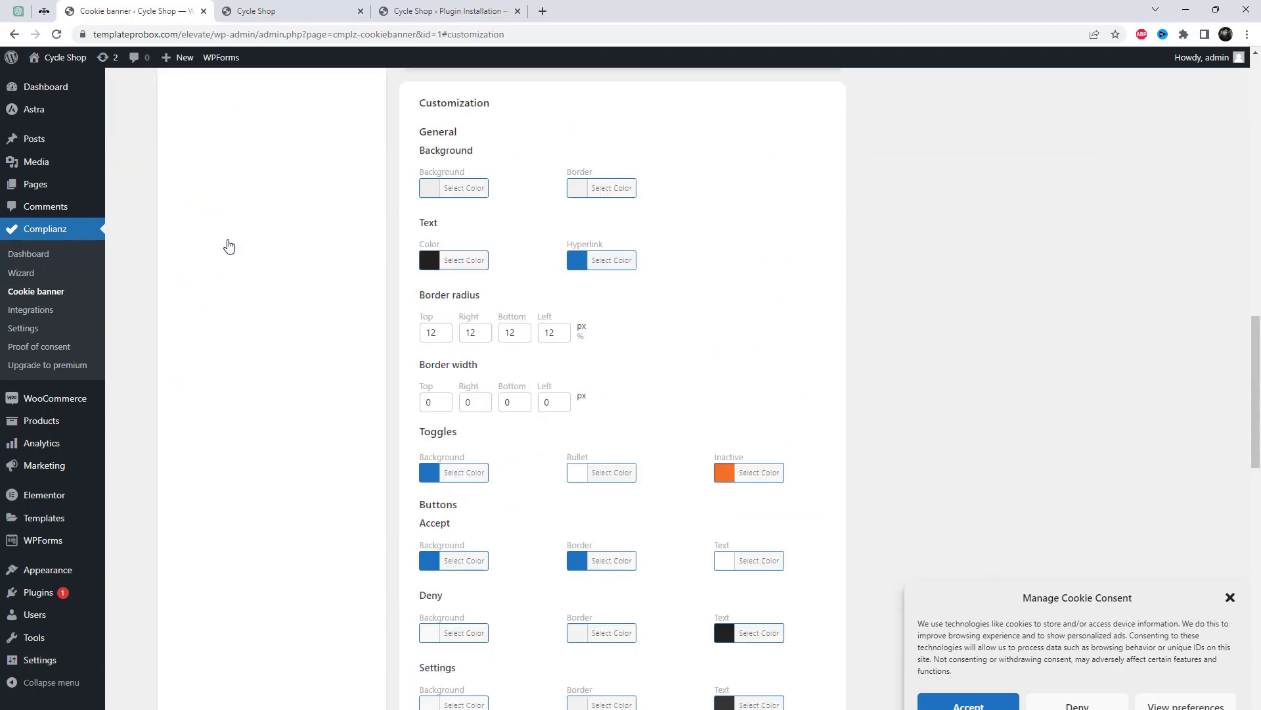
pyautogui.scroll(5, 431, 337)
pyautogui.scroll(10, 430, 337)
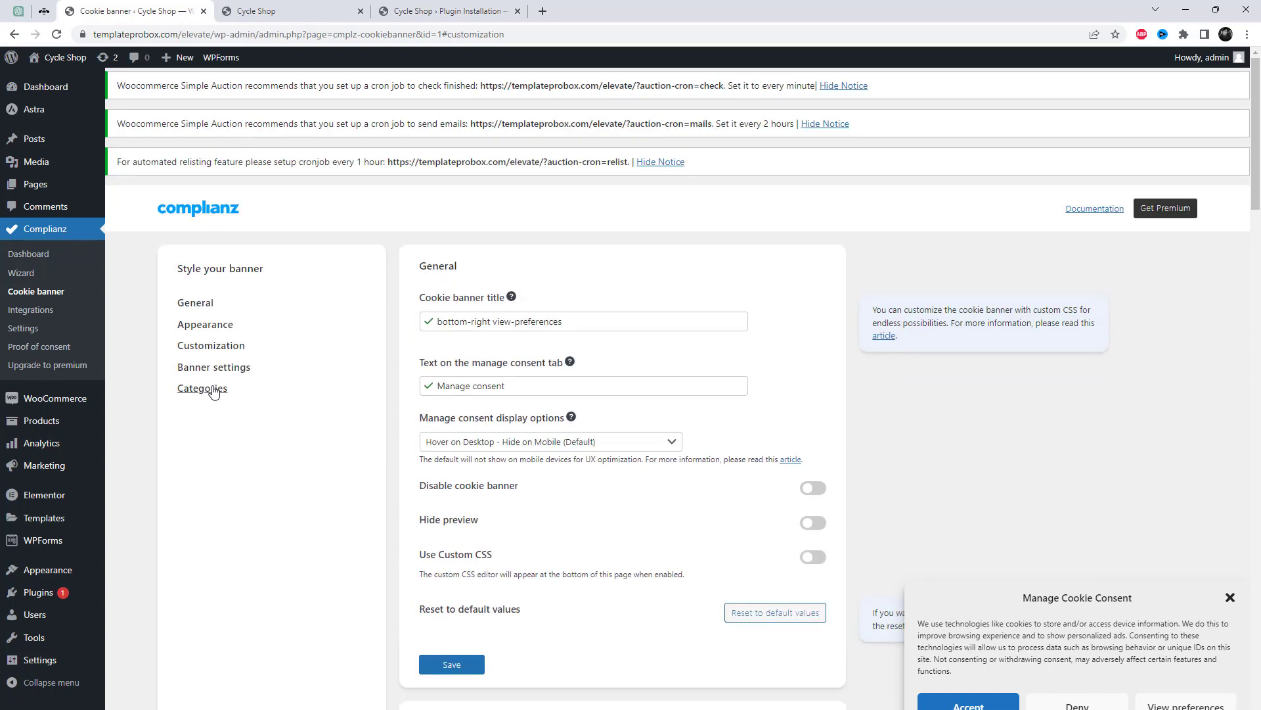
pyautogui.click(218, 380)
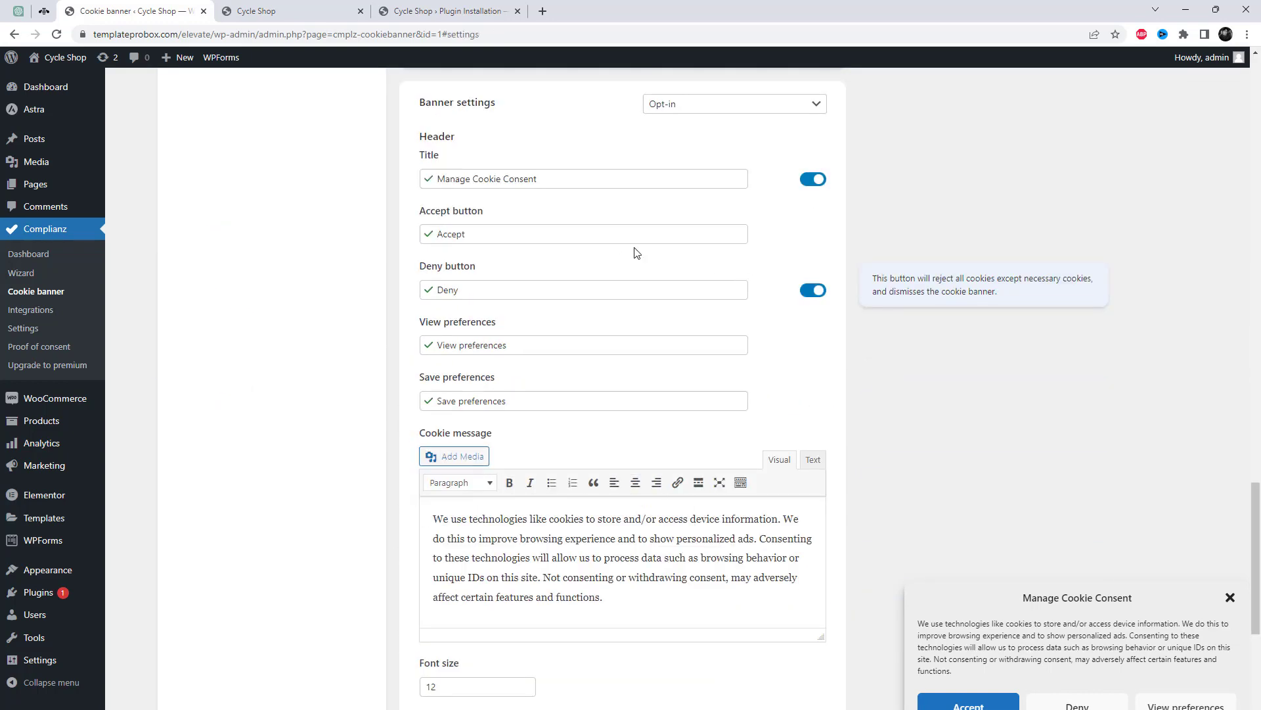
pyautogui.click(817, 182)
pyautogui.click(823, 183)
pyautogui.click(817, 291)
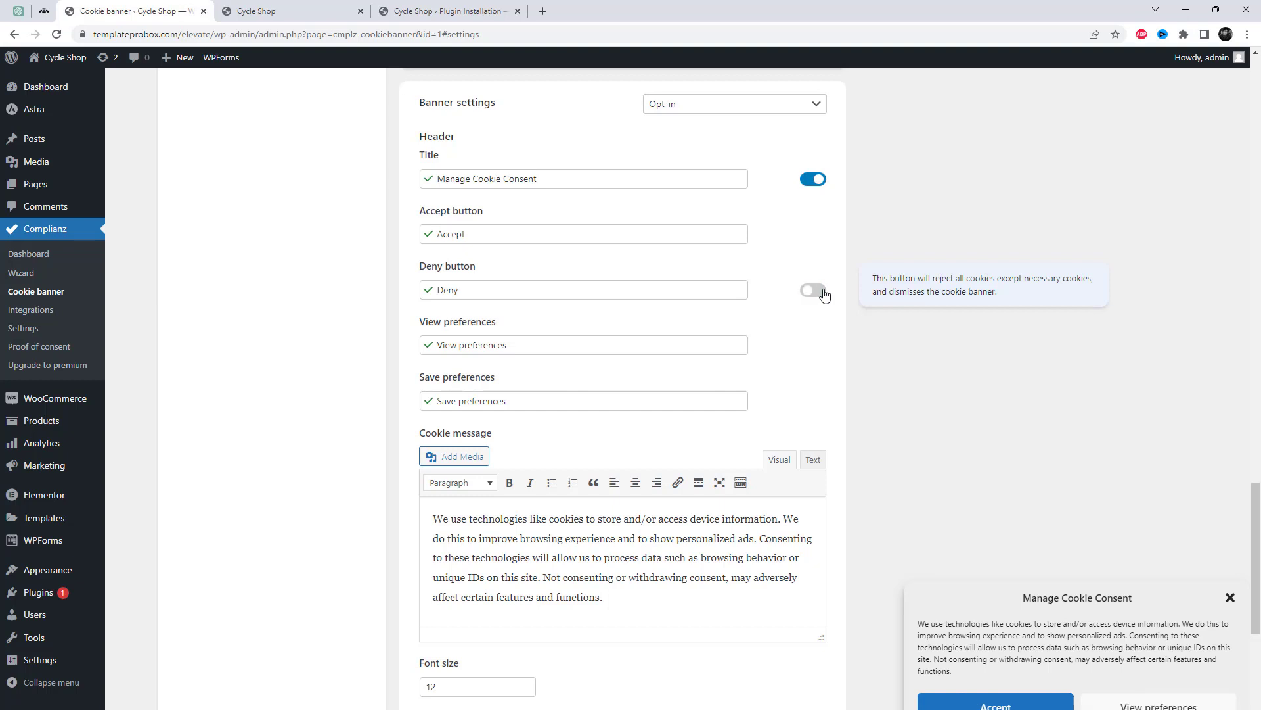
pyautogui.click(823, 292)
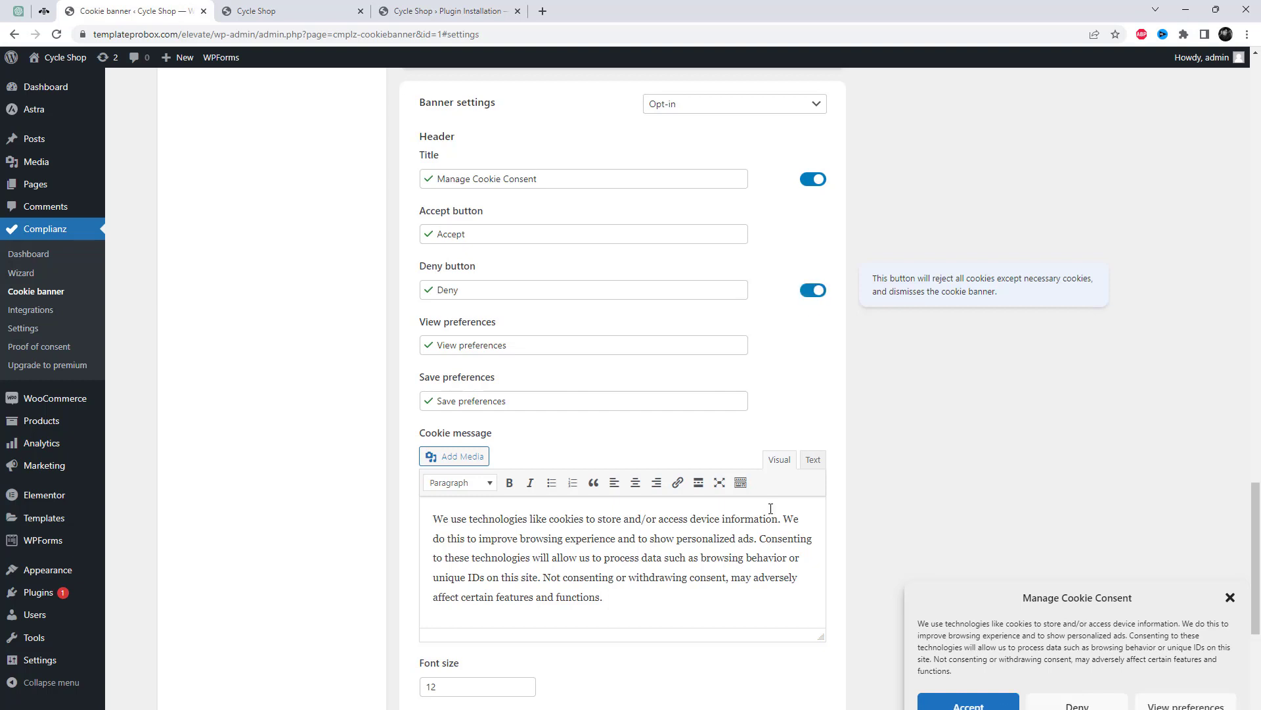
# Turn Statistics on in the banner preview and save the banner settings.
pyautogui.scroll(-5, 771, 508)
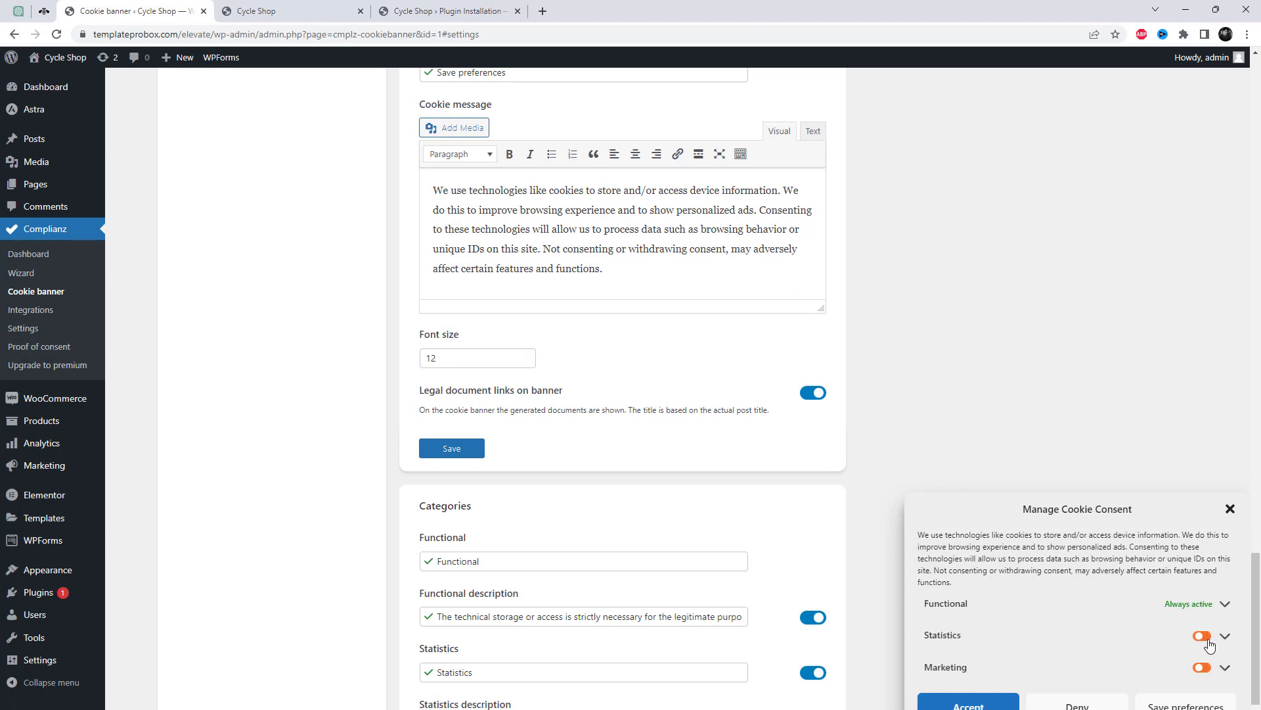
pyautogui.click(1202, 635)
pyautogui.scroll(-3, 1213, 675)
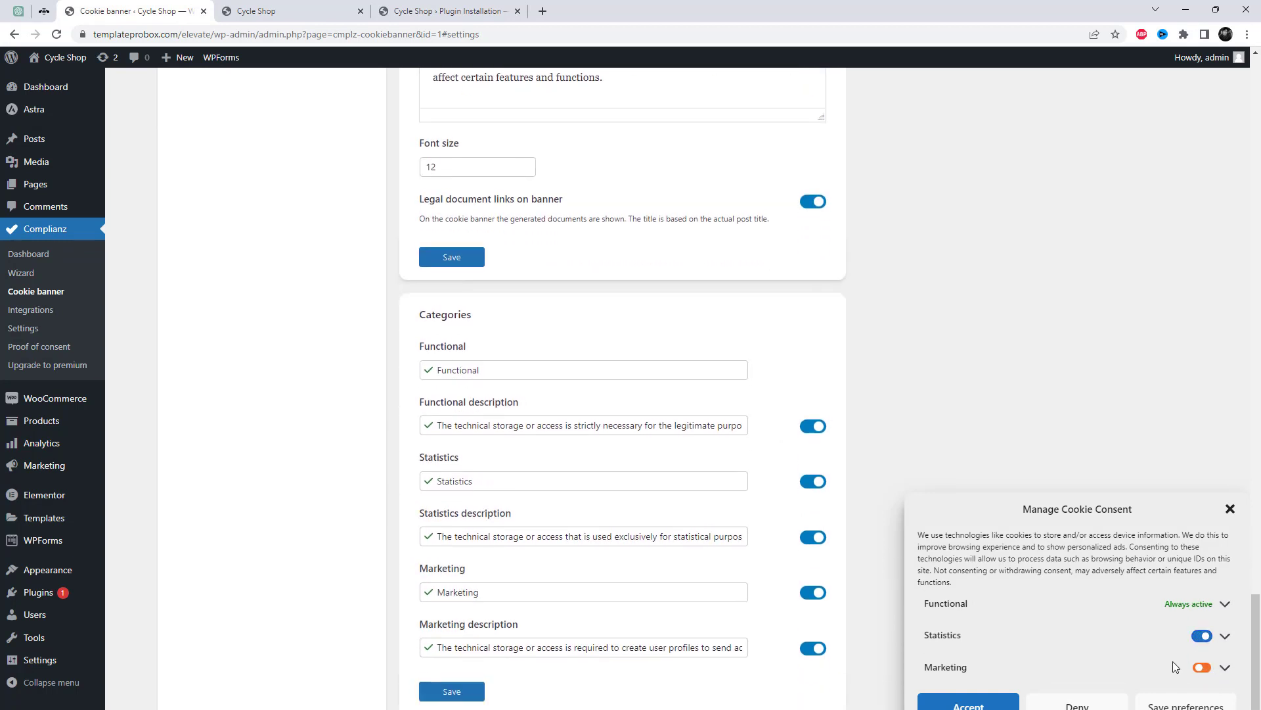
pyautogui.click(1203, 667)
pyautogui.moveTo(1169, 491); pyautogui.dragTo(714, 458)
pyautogui.click(766, 456)
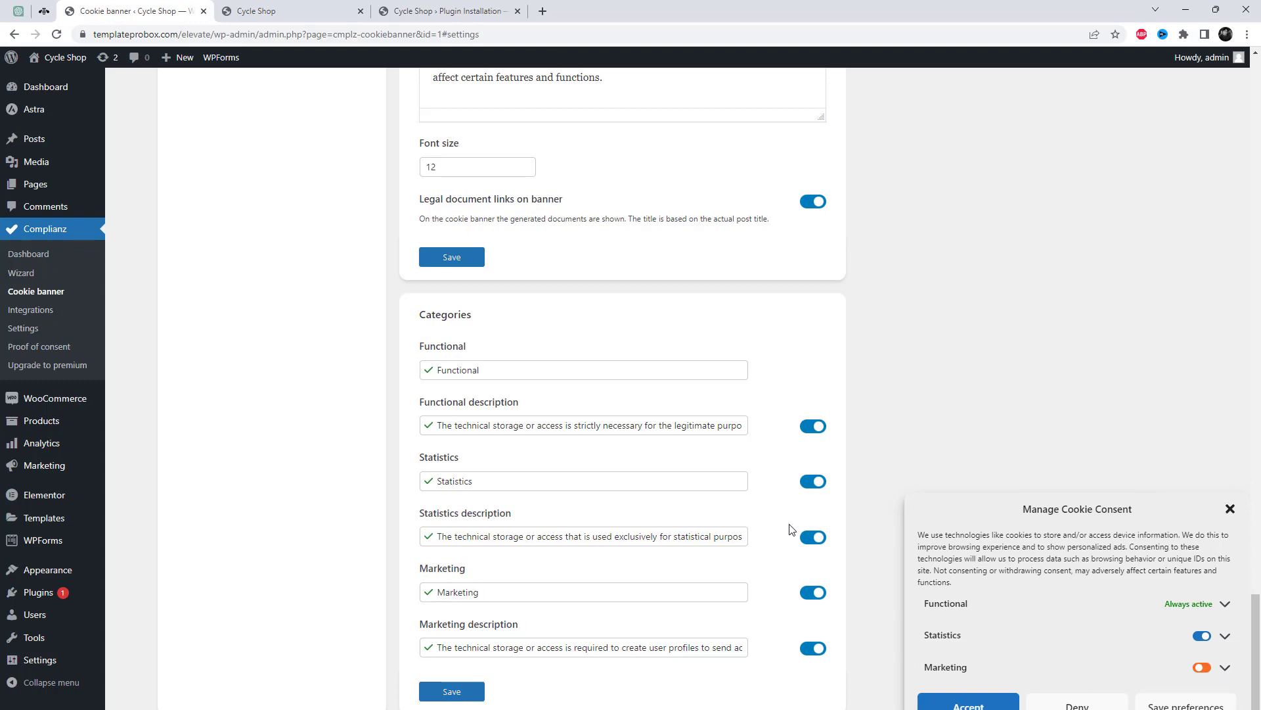
pyautogui.click(452, 691)
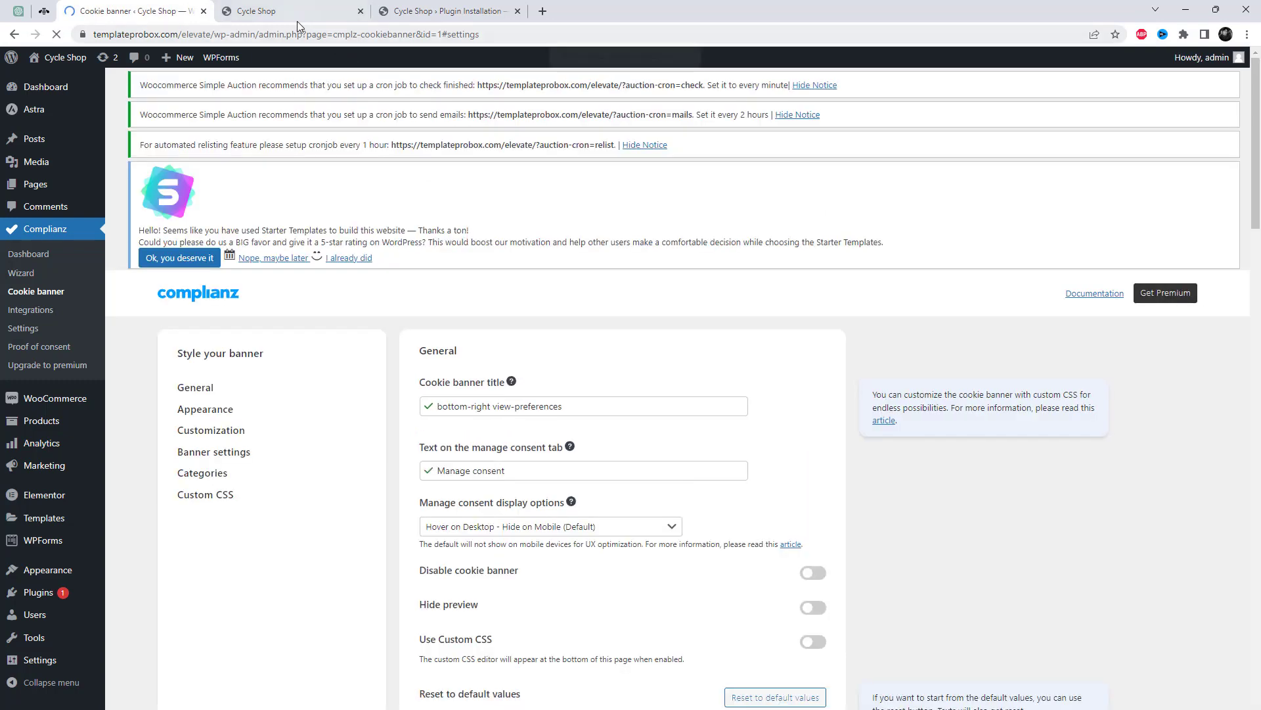
pyautogui.click(295, 10)
# On the live site, expand the Functional and Statistics category descriptions in the consent banner.
pyautogui.scroll(-15, 934, 418)
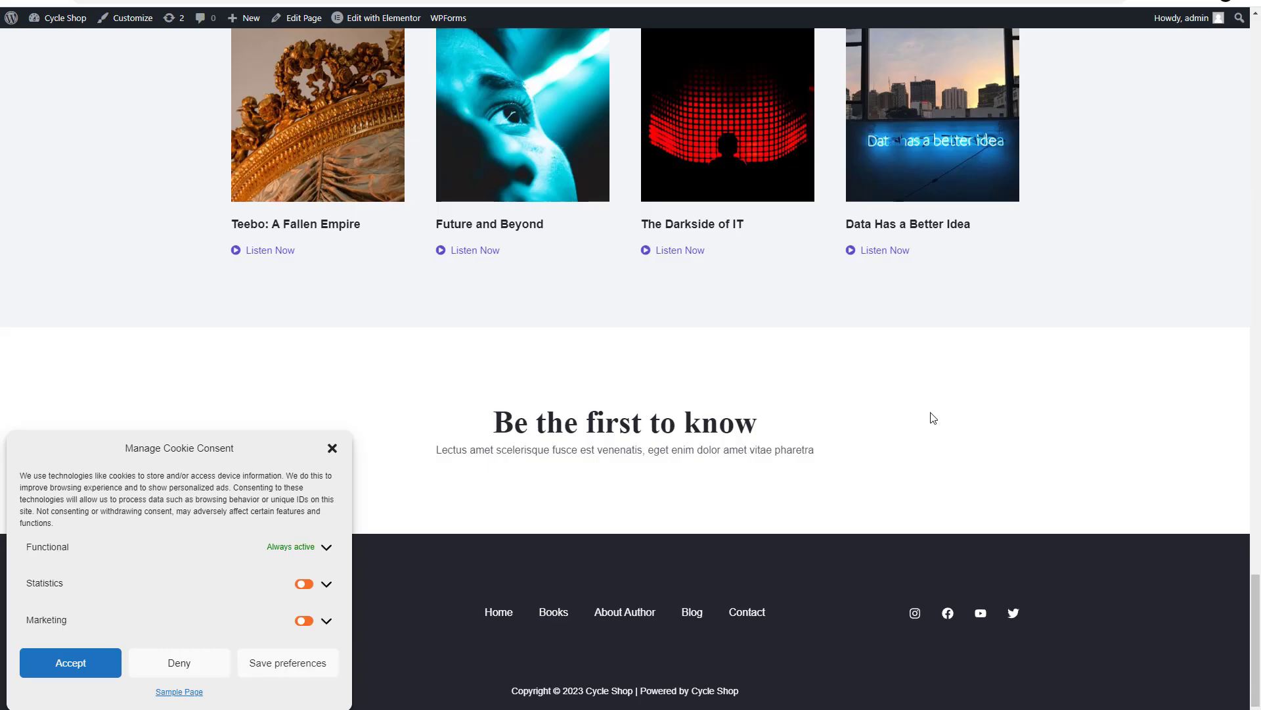
pyautogui.click(325, 547)
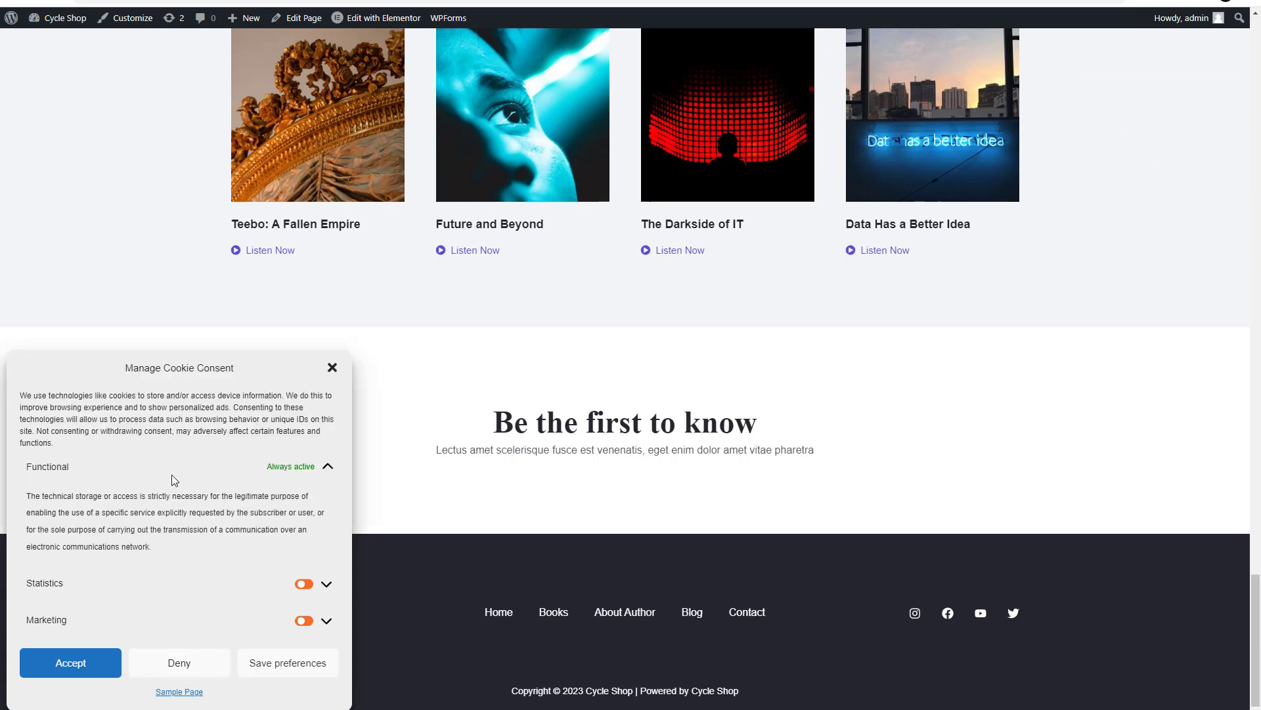
pyautogui.moveTo(27, 493); pyautogui.dragTo(227, 570)
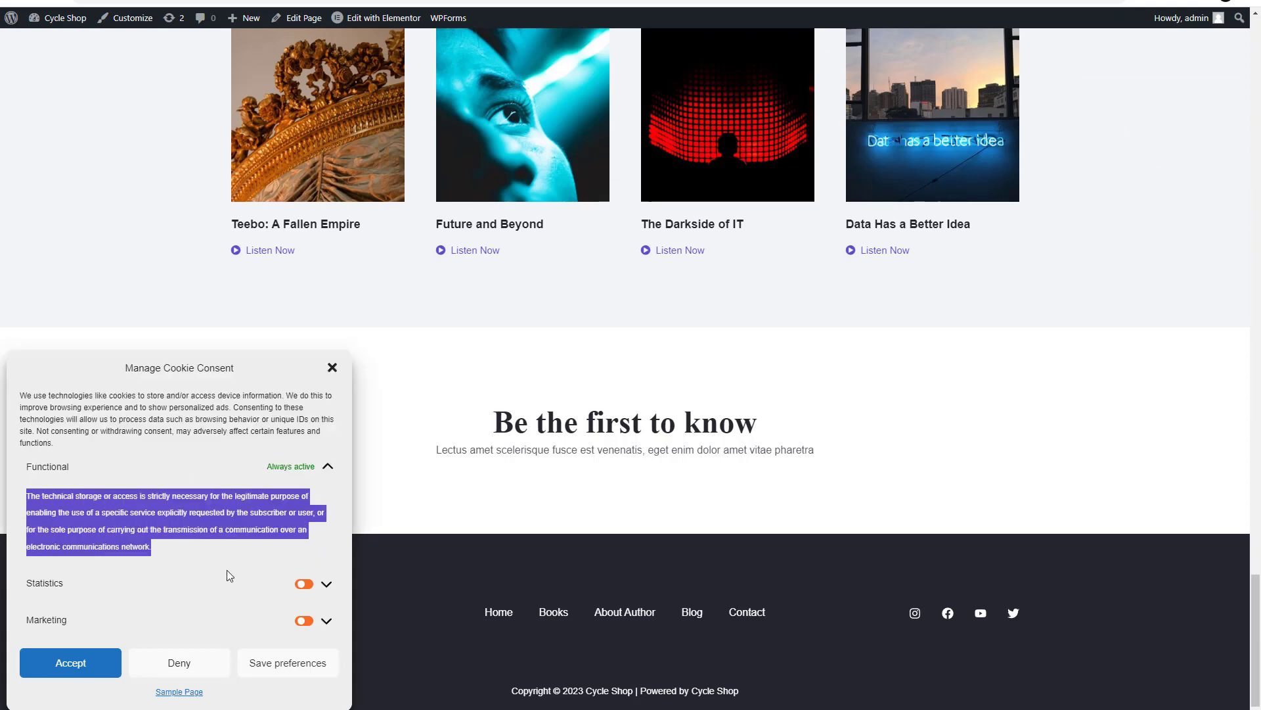
pyautogui.click(227, 569)
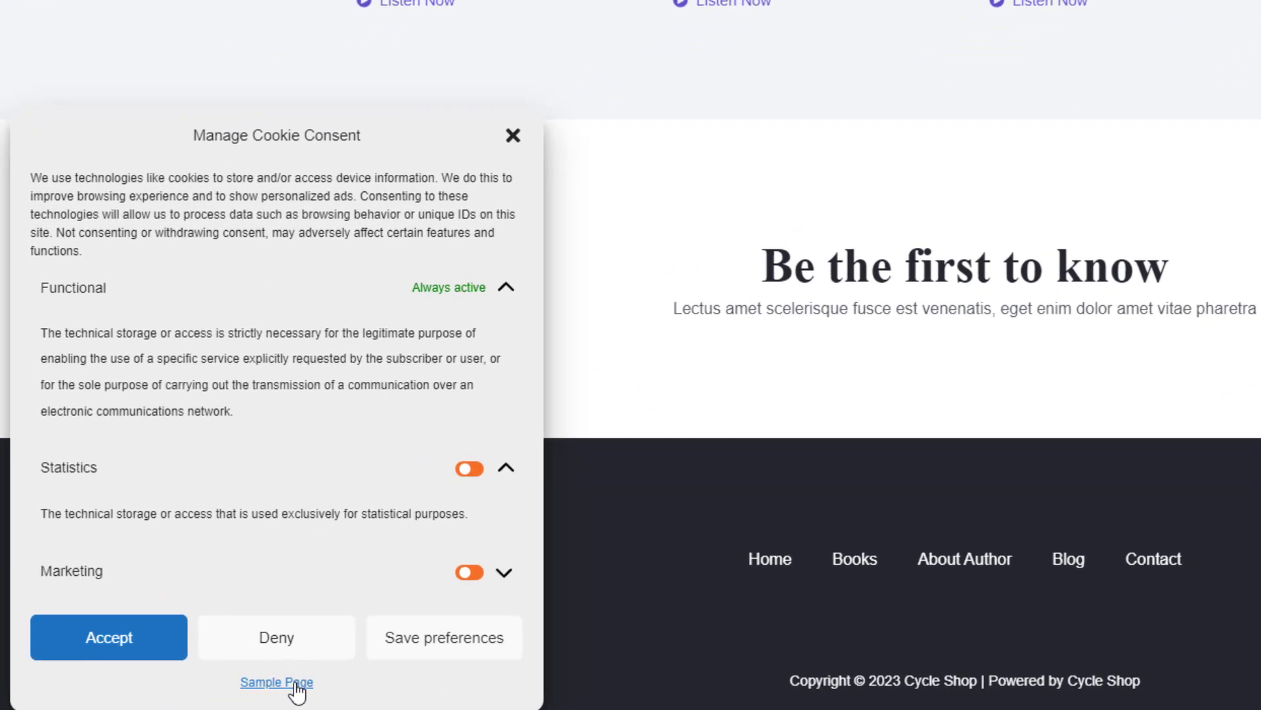
pyautogui.rightClick(297, 689)
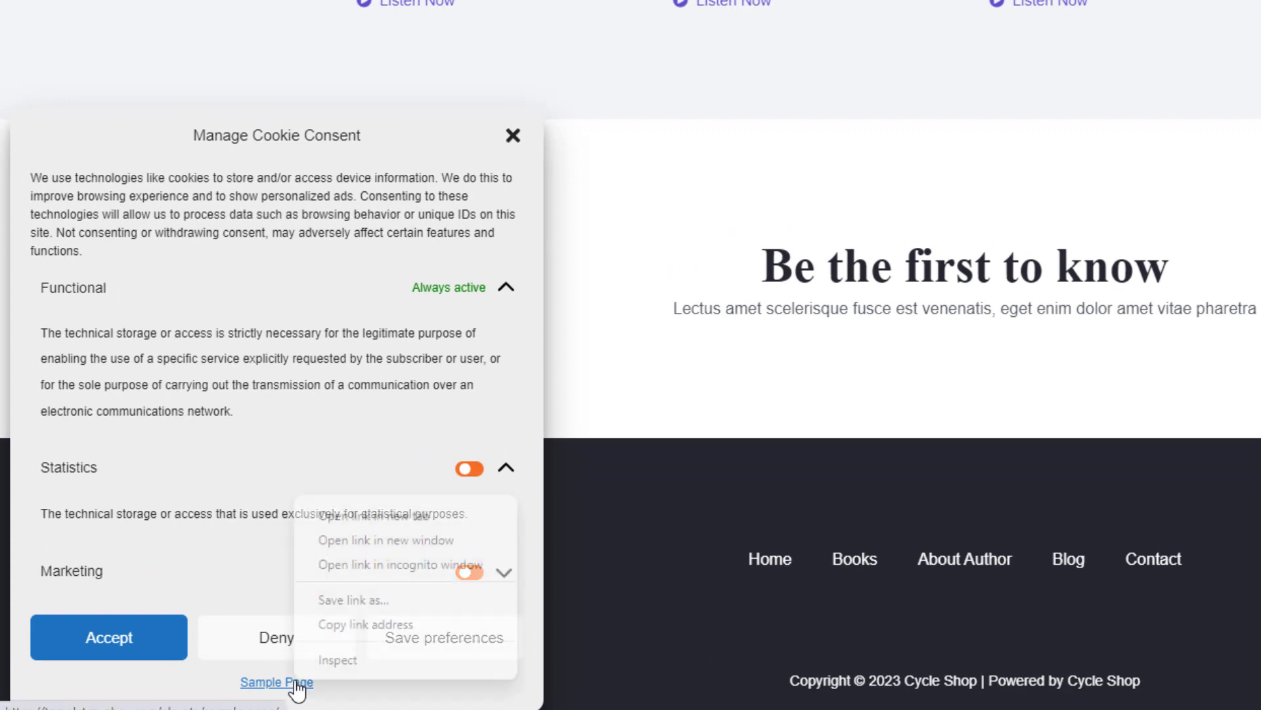
pyautogui.click(281, 436)
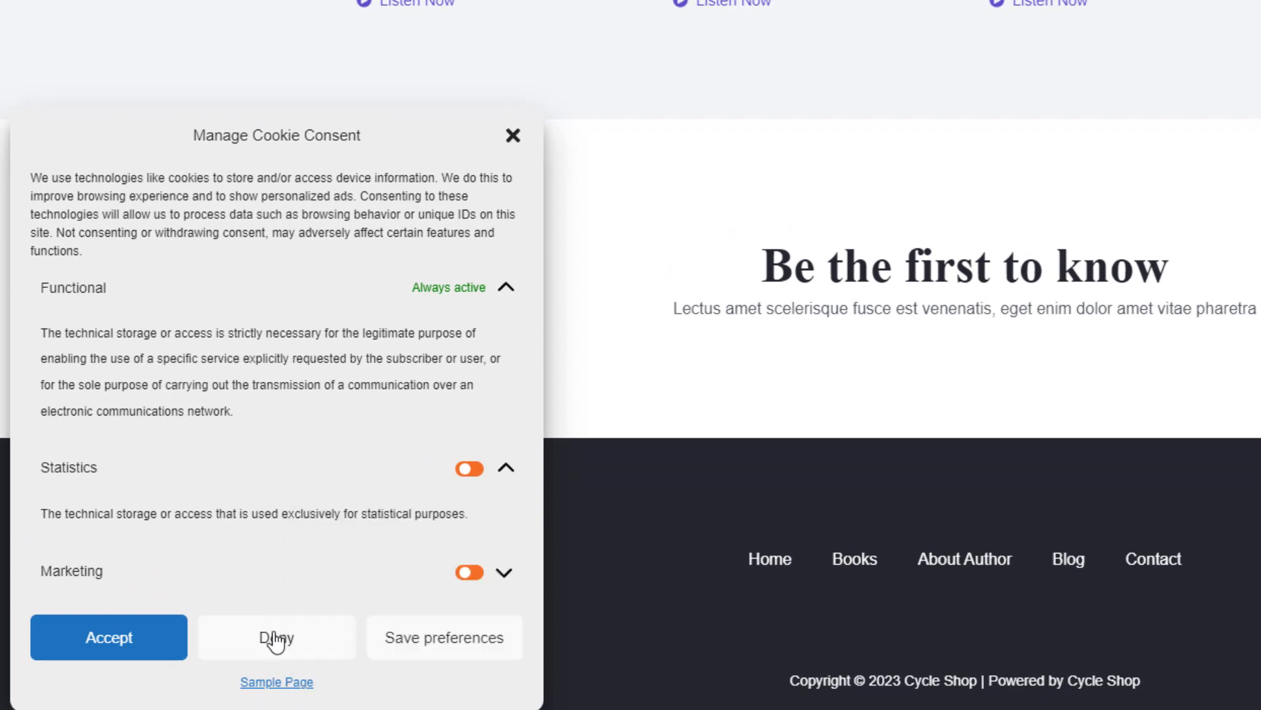
# Deny cookies, save preferences, then collapse Statistics and expand the Marketing description.
pyautogui.click(273, 637)
pyautogui.click(176, 706)
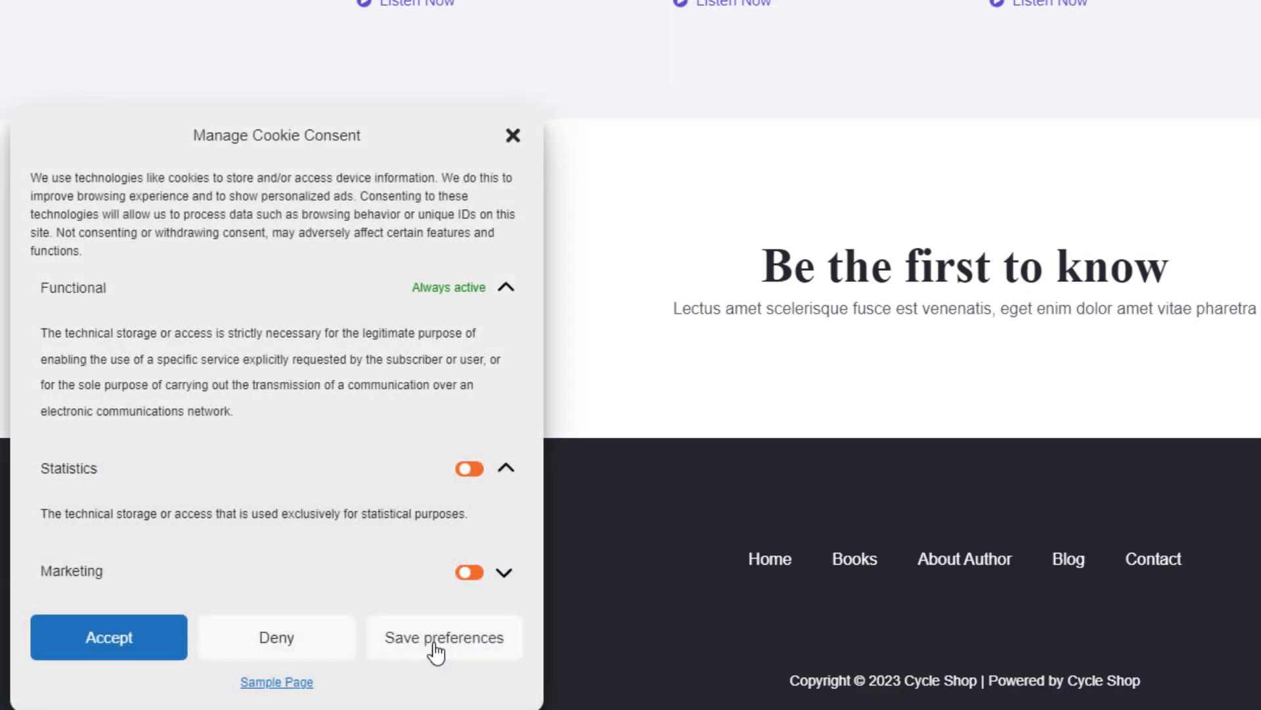
pyautogui.click(435, 652)
pyautogui.click(164, 702)
pyautogui.click(506, 468)
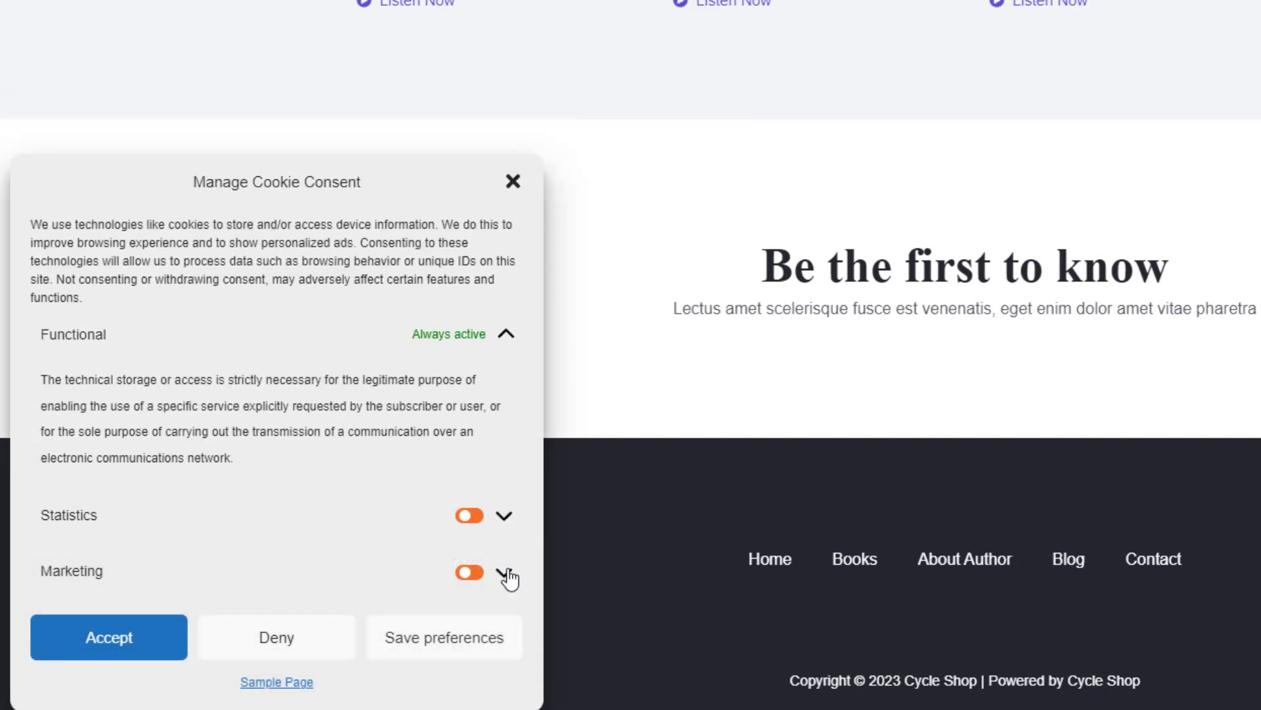
pyautogui.click(504, 572)
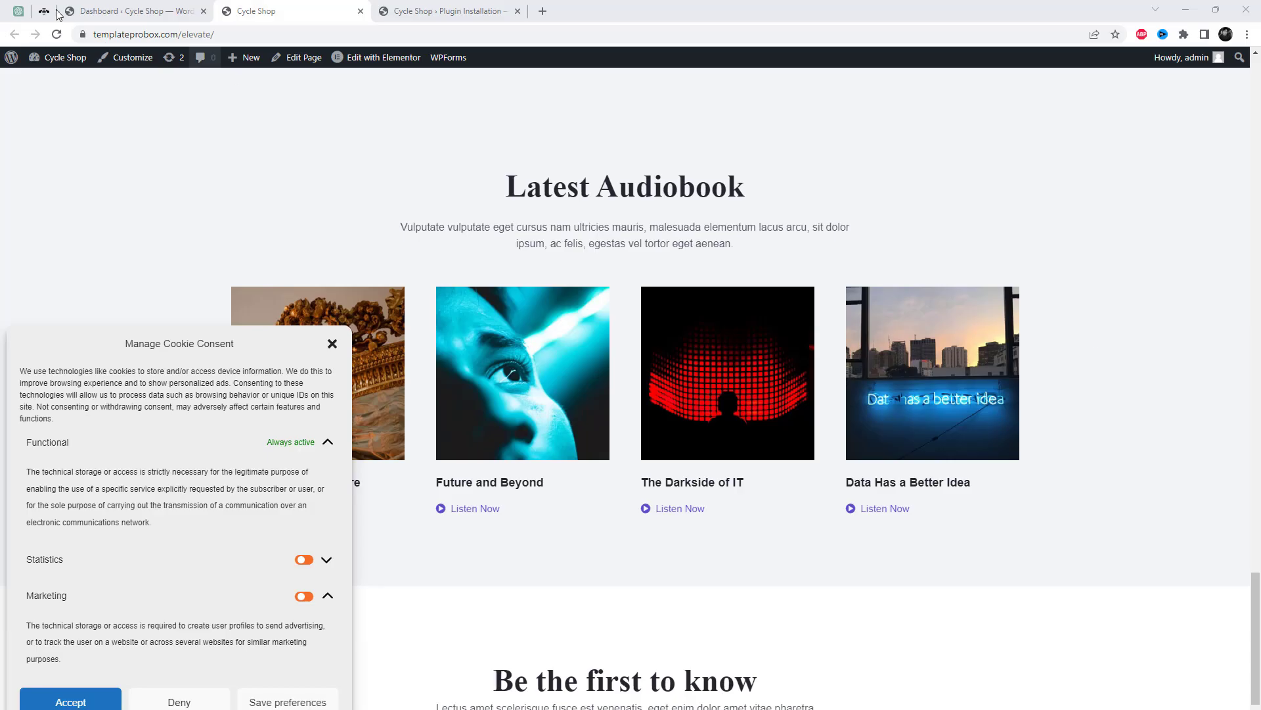
# Return to the Complianz dashboard showing 96% progress and 4 open tasks.
pyautogui.click(156, 6)
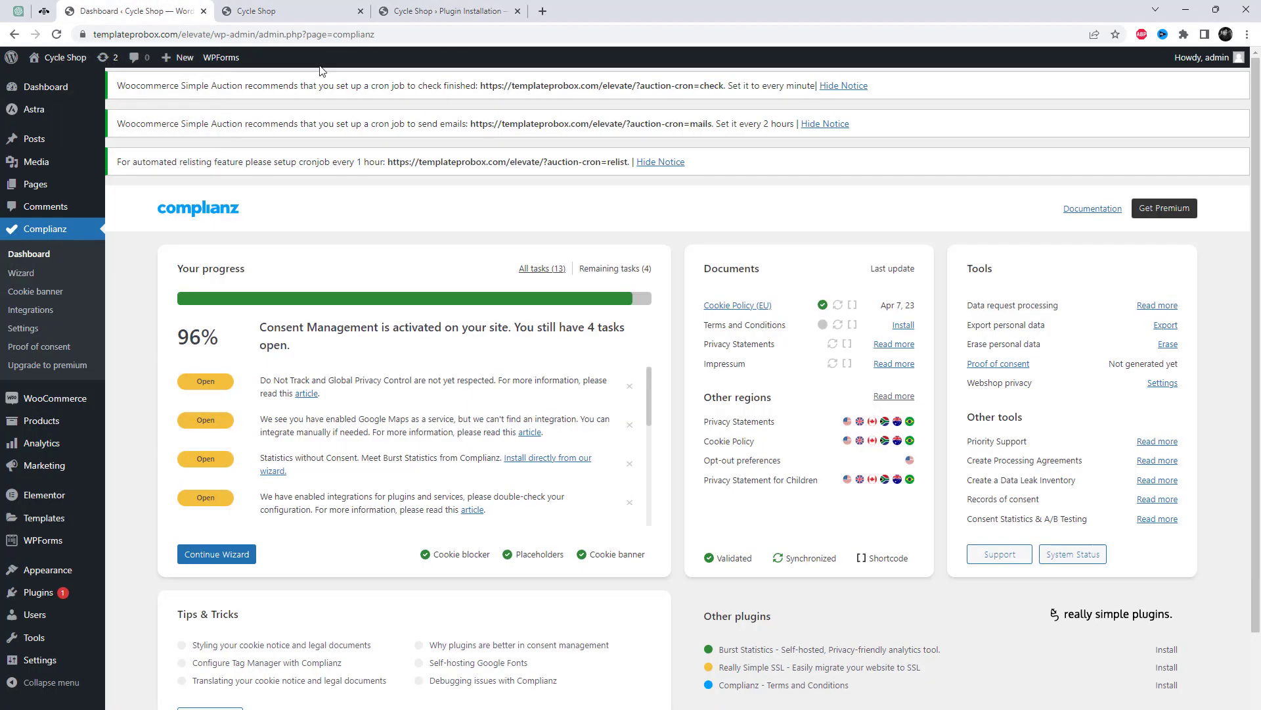